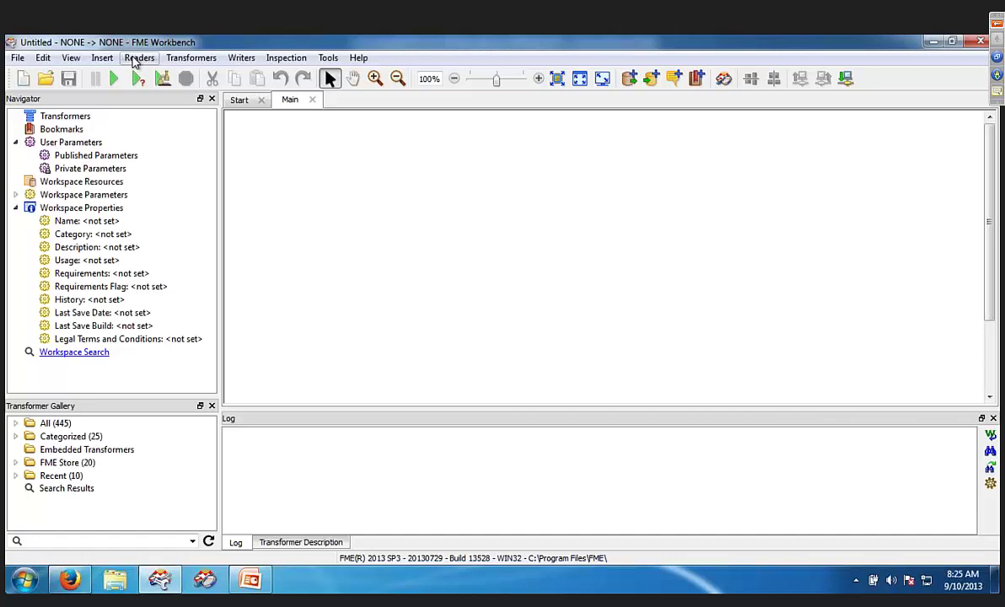
pyautogui.click(135, 59)
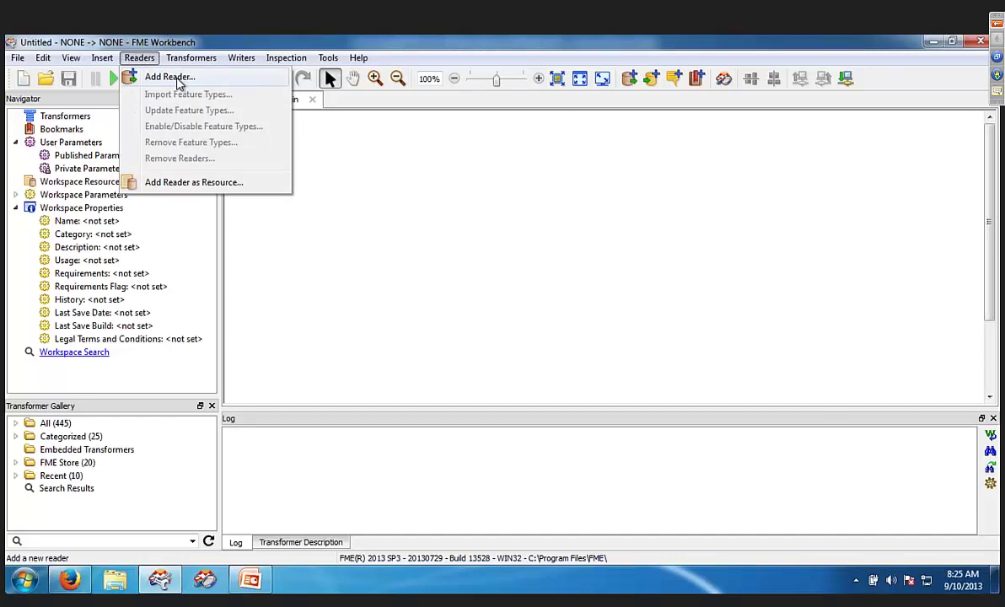
pyautogui.click(173, 78)
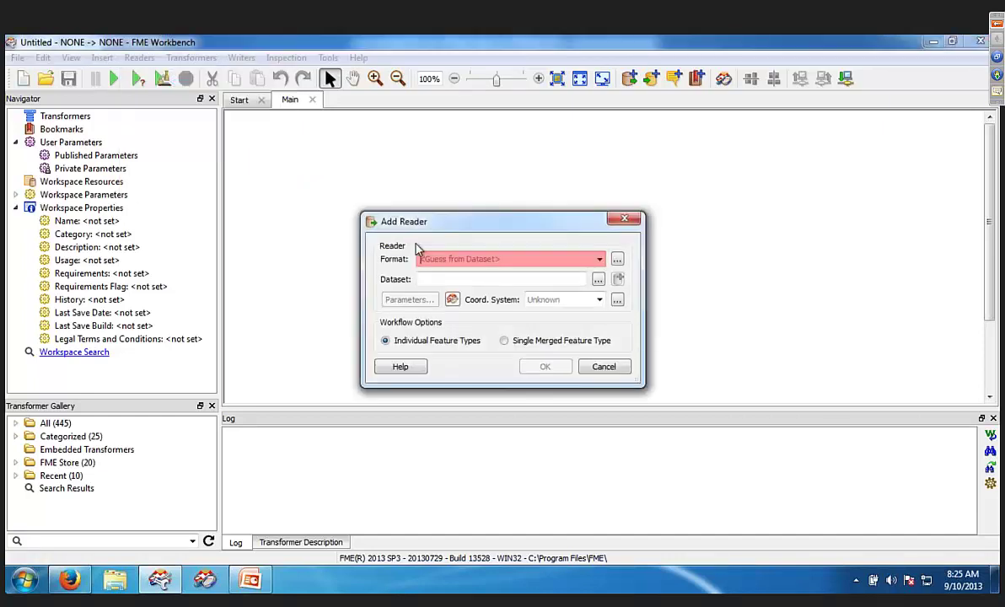
pyautogui.write('rss')
pyautogui.press('Return')
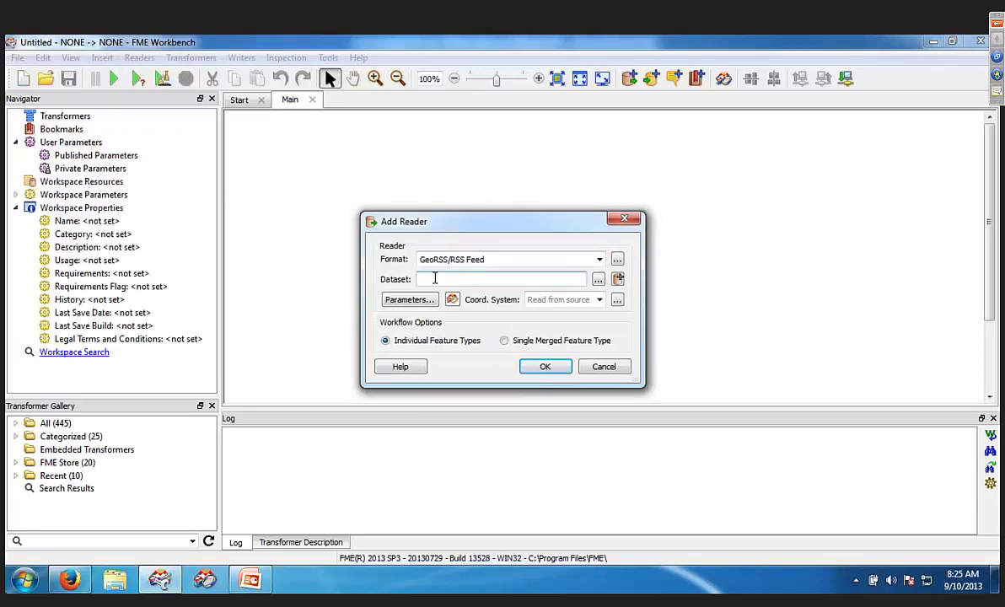
pyautogui.write('http://rss.cbc.ca/lineup/sports.xml')
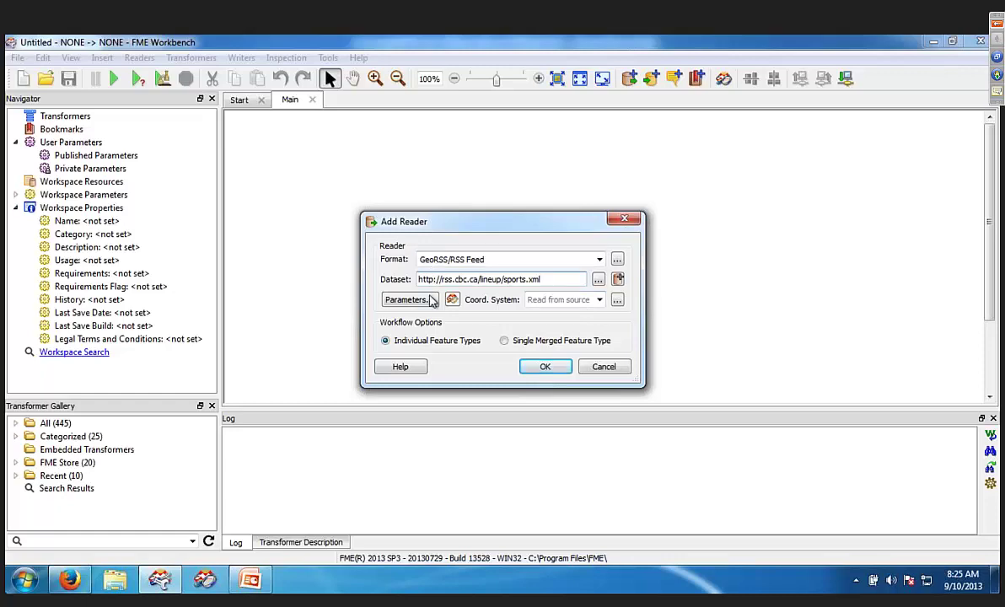
# Review the feed parameters, keep the defaults, and add the reader.
pyautogui.click(406, 299)
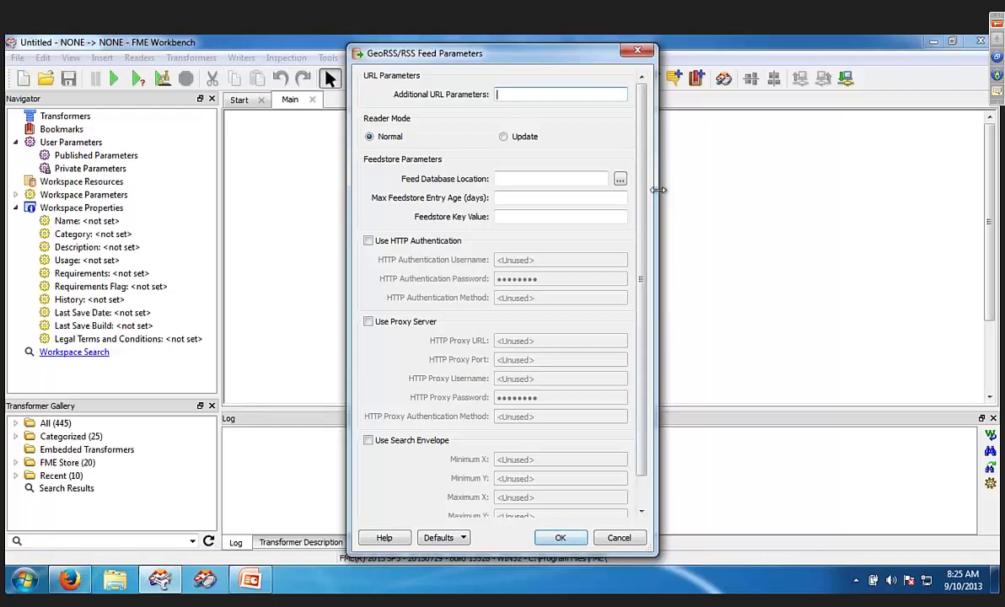
pyautogui.scroll(-1, 639, 209)
pyautogui.moveTo(639, 209); pyautogui.dragTo(645, 101)
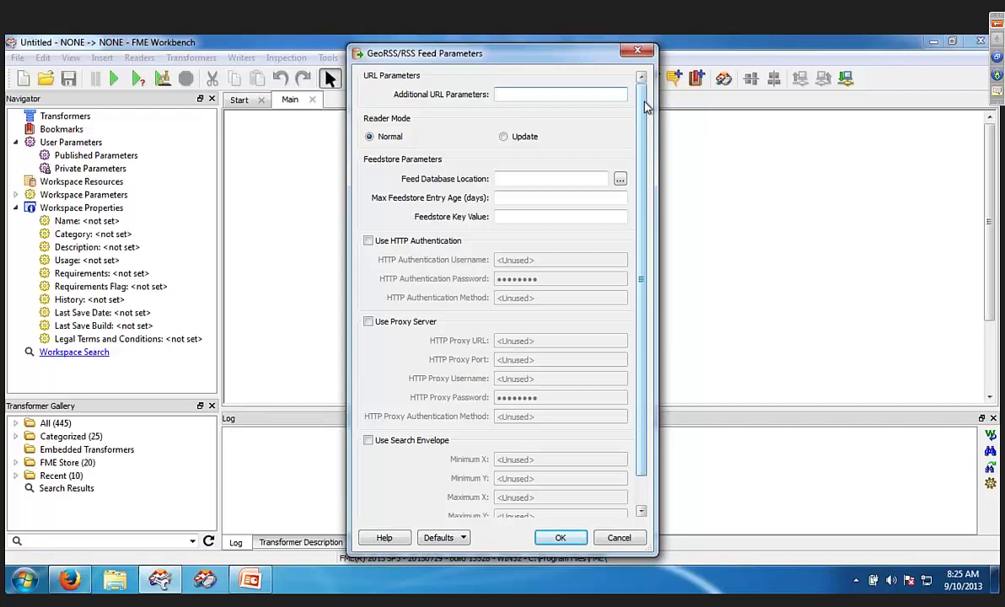
pyautogui.click(561, 538)
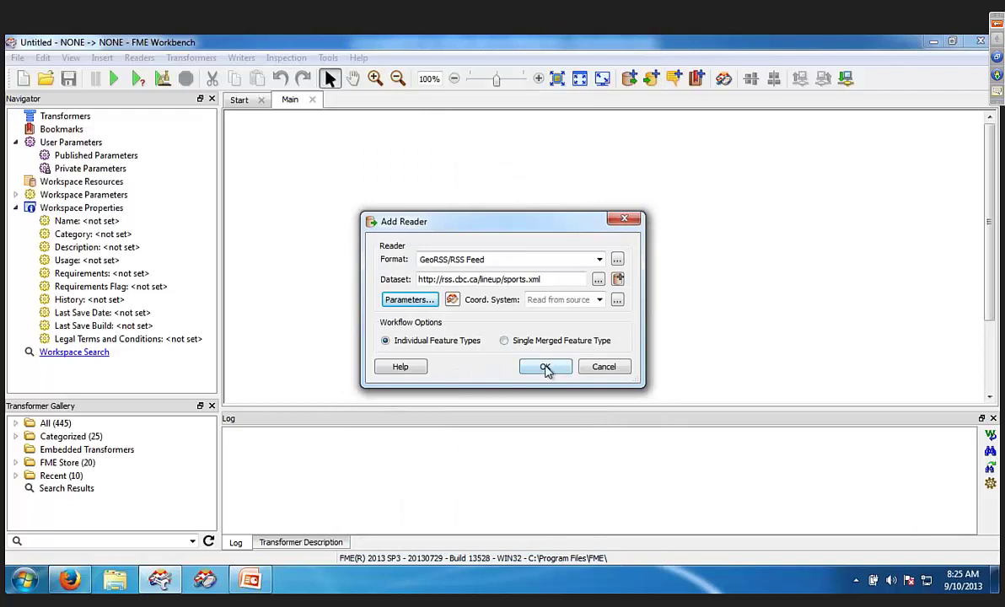
pyautogui.click(547, 366)
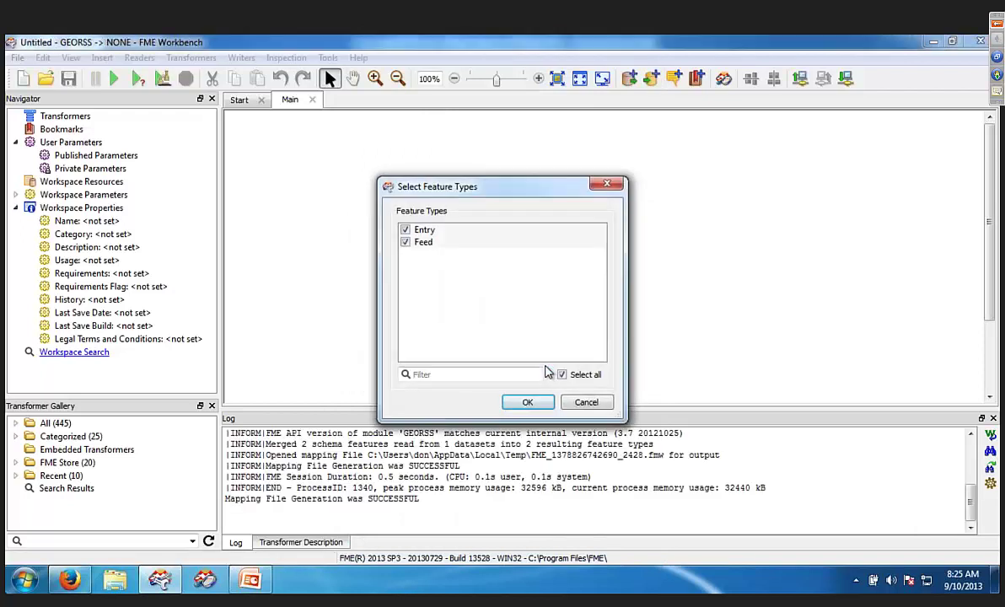
# Add the Entry and Feed readers, connect a logger to each and an inspector to Feed.
pyautogui.click(530, 404)
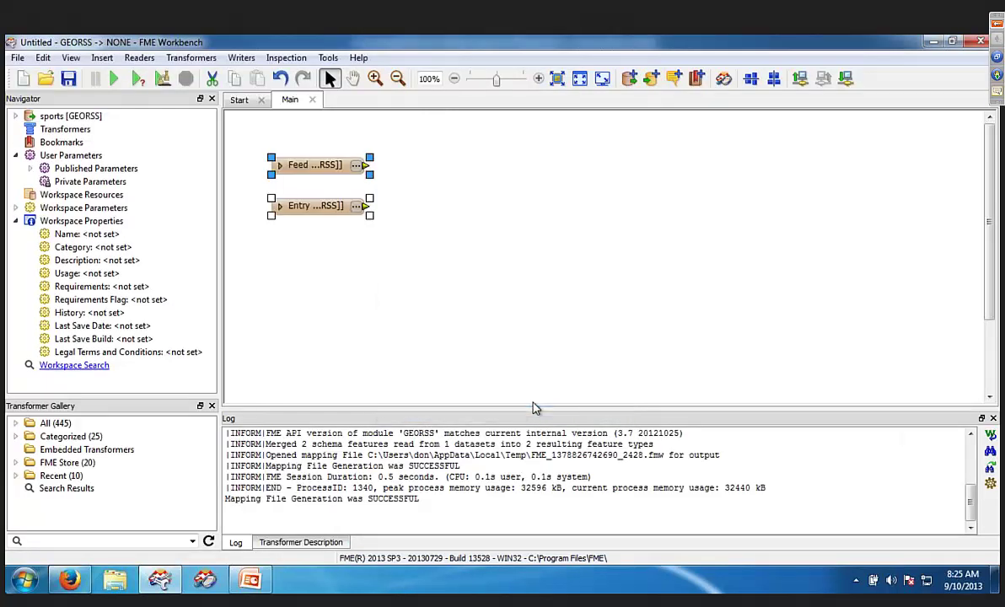
pyautogui.click(446, 299)
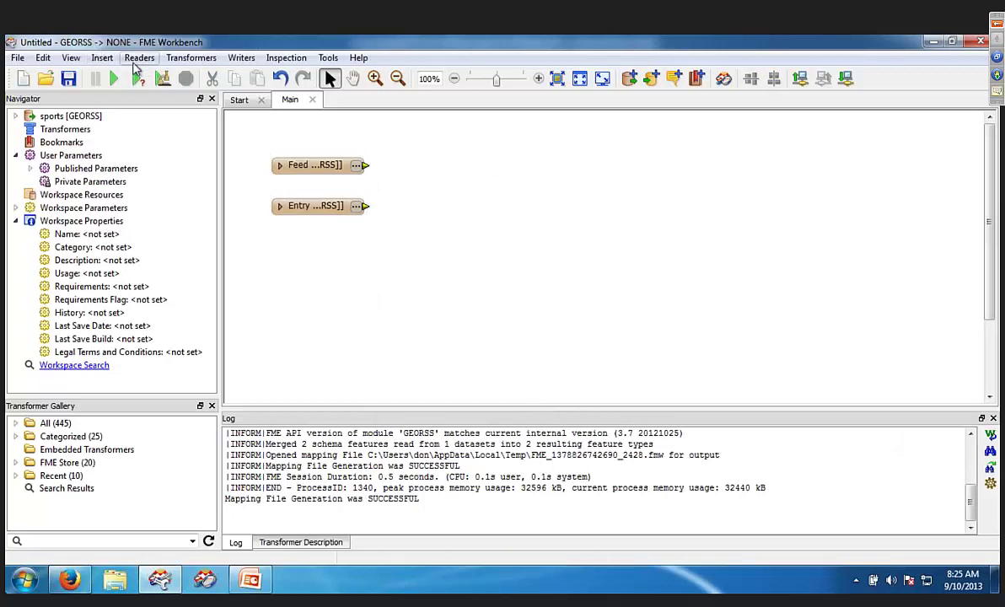
pyautogui.moveTo(229, 113); pyautogui.dragTo(400, 266)
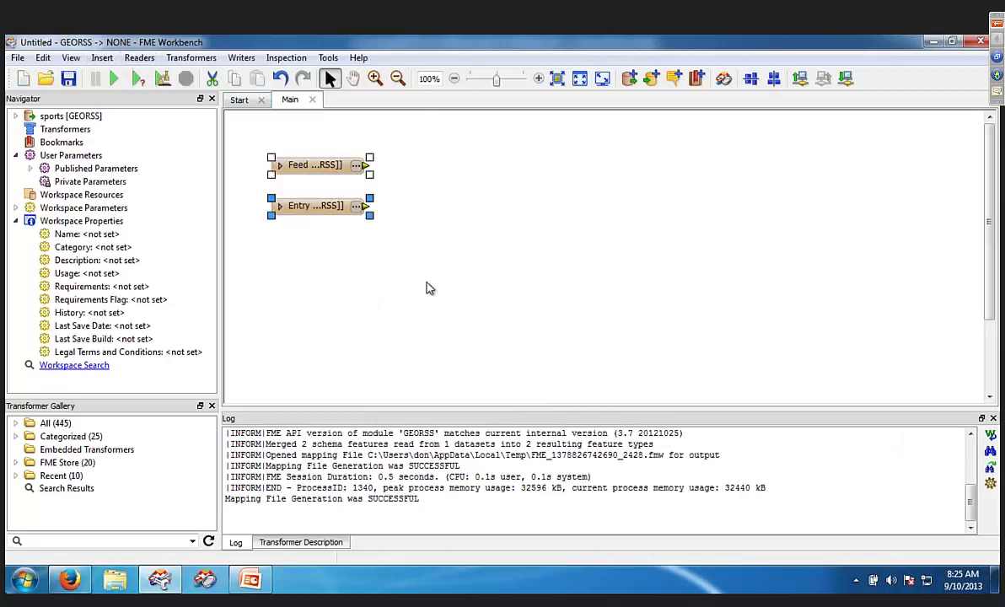
pyautogui.rightClick(328, 168)
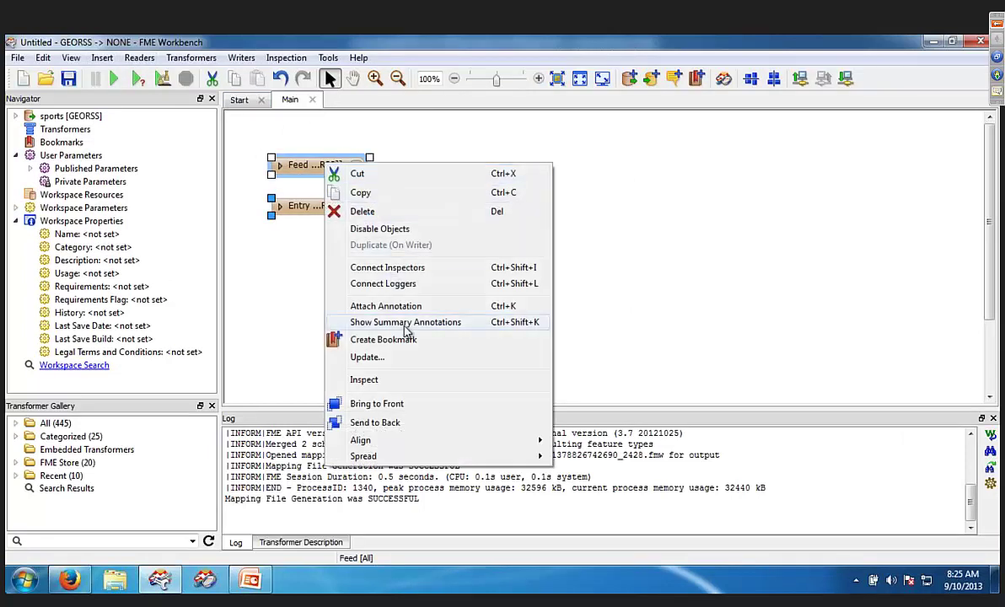
pyautogui.click(433, 287)
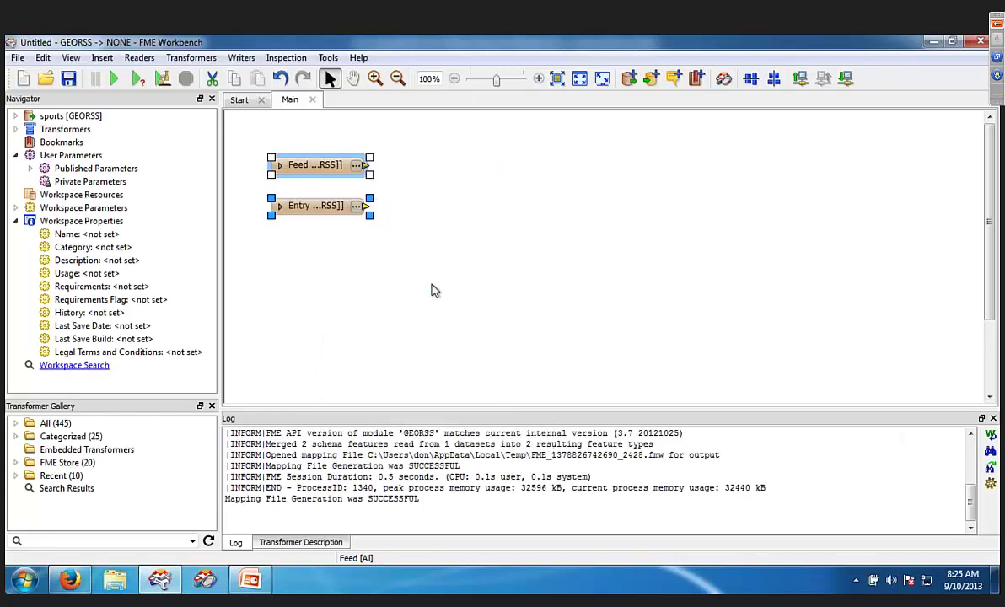
pyautogui.rightClick(305, 172)
pyautogui.click(386, 285)
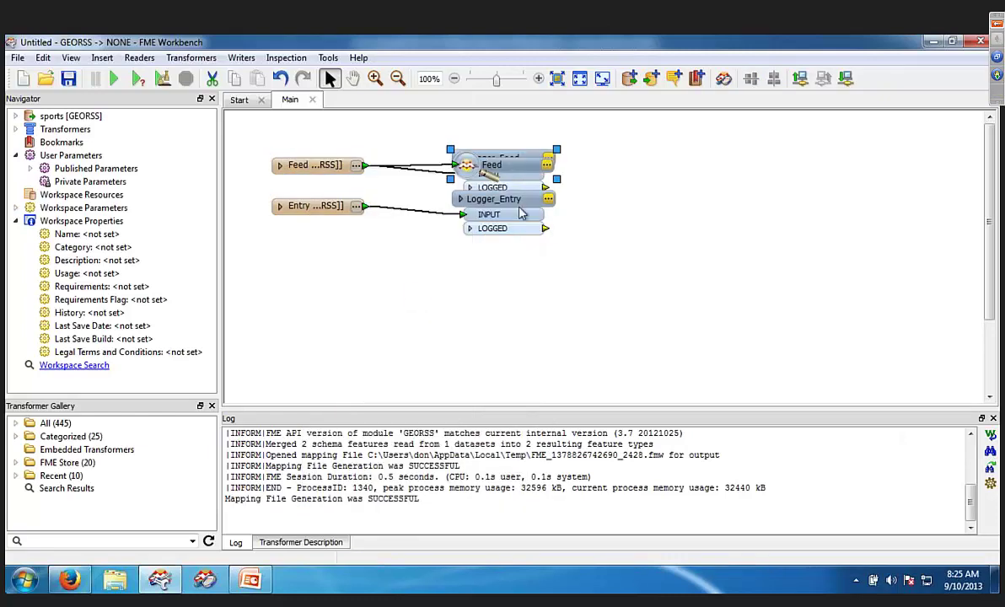
# Space the Feed inspector and both loggers apart on the canvas, then run the workspace.
pyautogui.moveTo(512, 167); pyautogui.dragTo(587, 149)
pyautogui.moveTo(497, 201); pyautogui.dragTo(491, 254)
pyautogui.moveTo(464, 160); pyautogui.dragTo(462, 189)
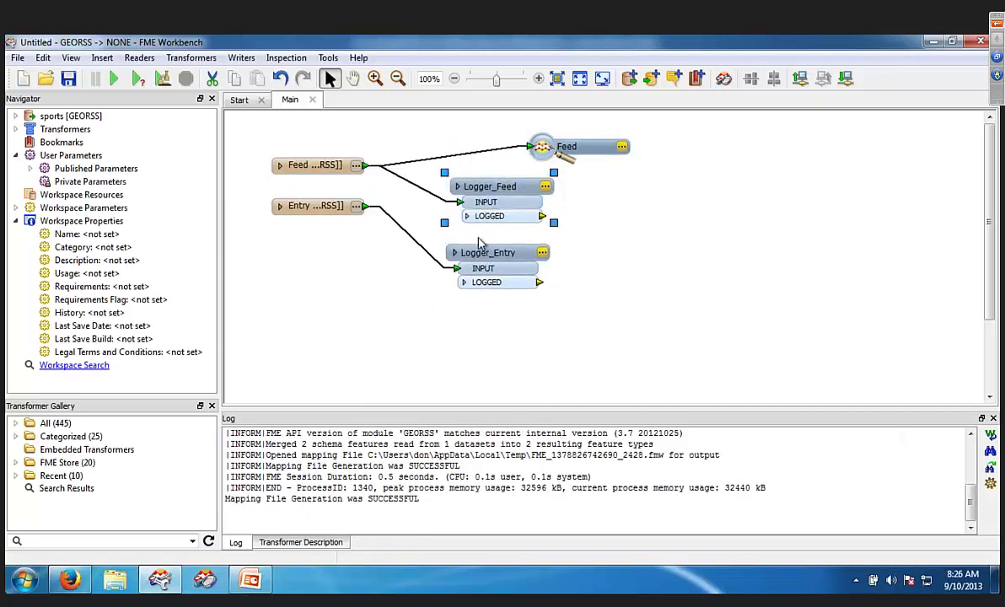
pyautogui.moveTo(491, 283); pyautogui.dragTo(506, 316)
pyautogui.moveTo(485, 189); pyautogui.dragTo(487, 218)
pyautogui.click(648, 228)
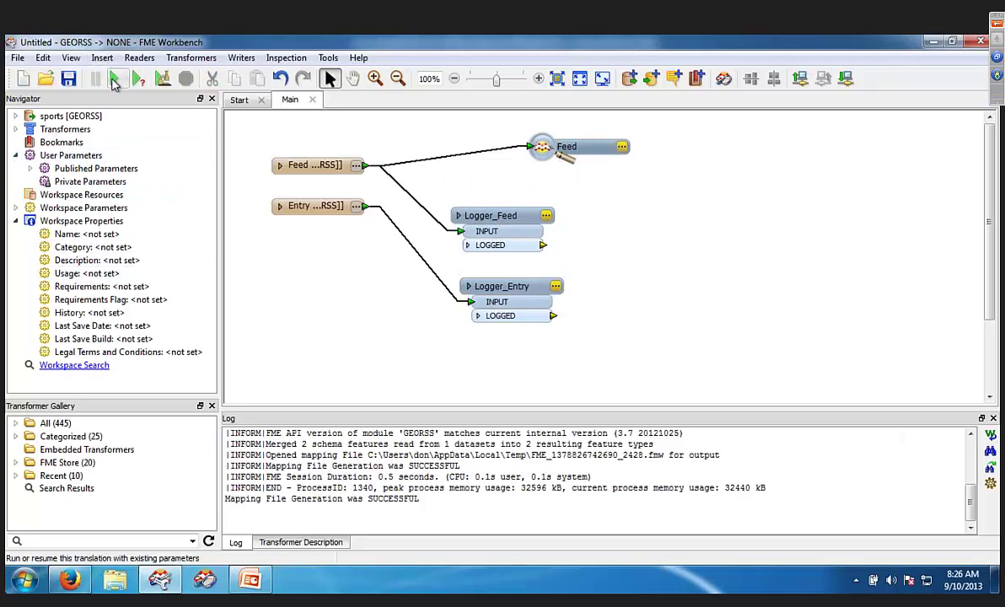
pyautogui.click(114, 81)
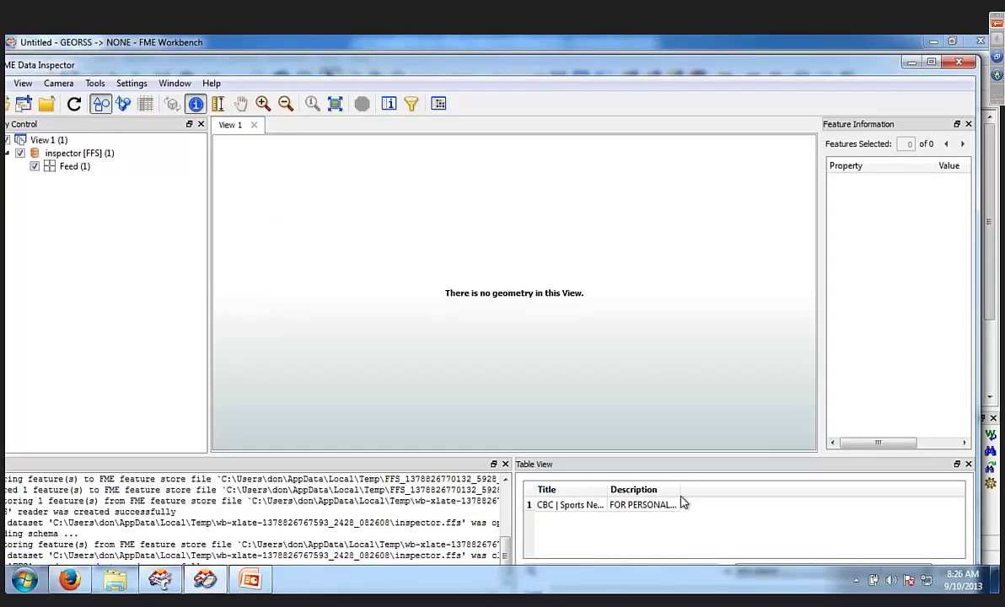
# Review the 16 logged features in an enlarged log and follow an entry's LinkURI story link.
pyautogui.click(911, 66)
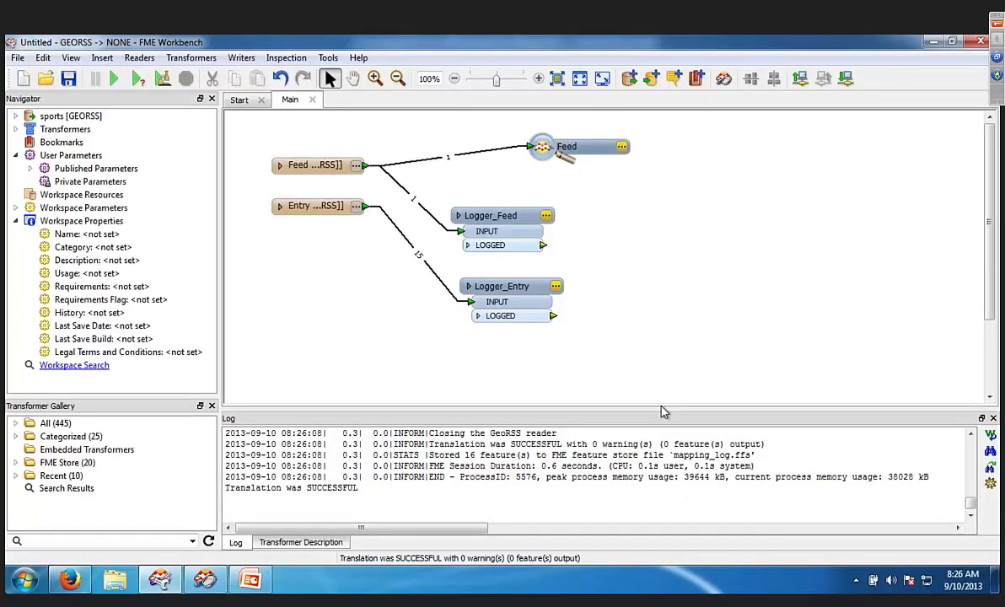
pyautogui.moveTo(659, 406); pyautogui.dragTo(659, 396)
pyautogui.moveTo(673, 290); pyautogui.dragTo(673, 293)
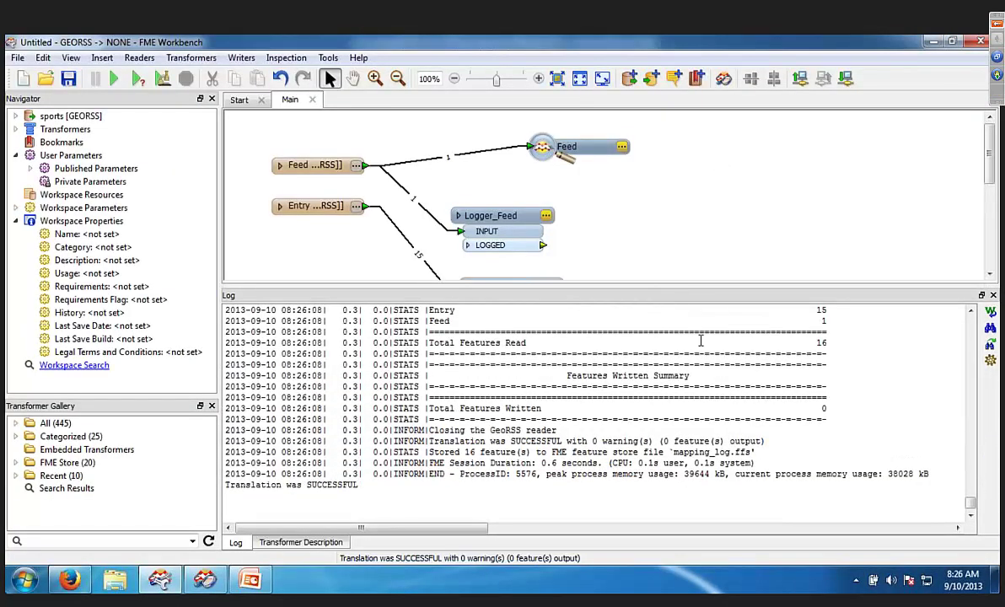
pyautogui.scroll(6, 700, 341)
pyautogui.scroll(12, 699, 344)
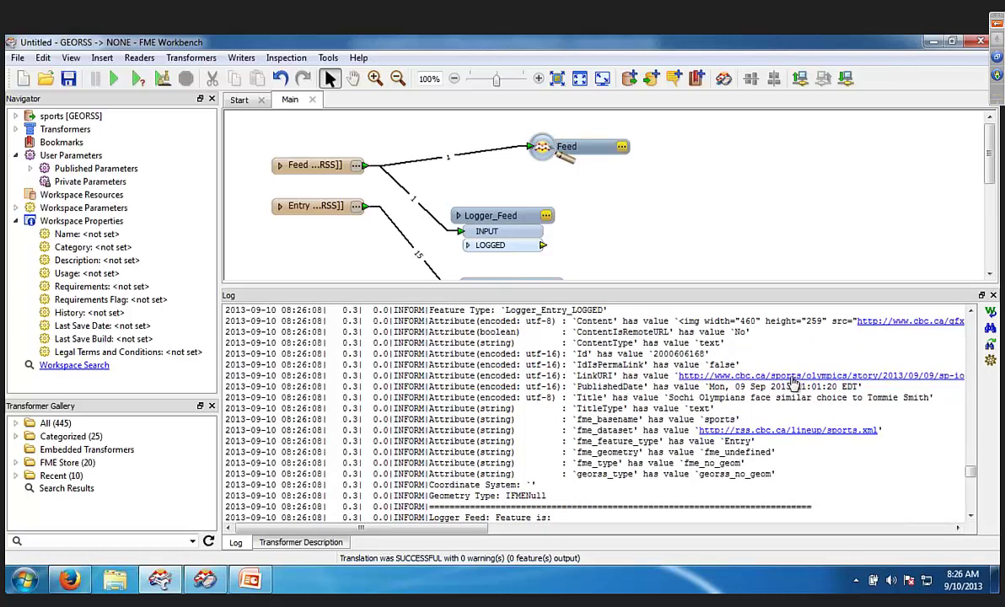
pyautogui.click(792, 380)
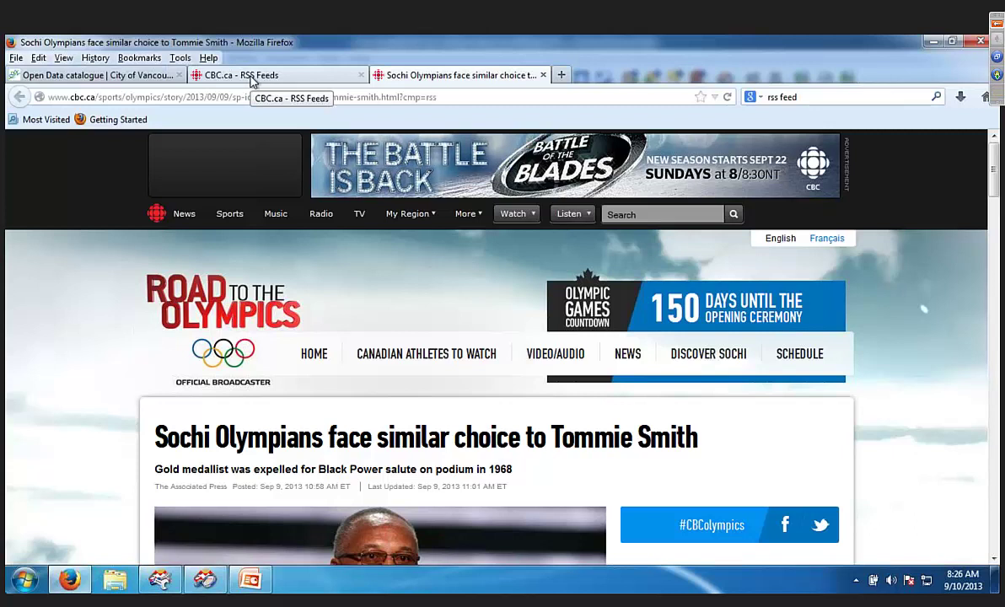
# Minimize Firefox after reading the Sochi Olympians article to return to FME Workbench.
pyautogui.click(931, 44)
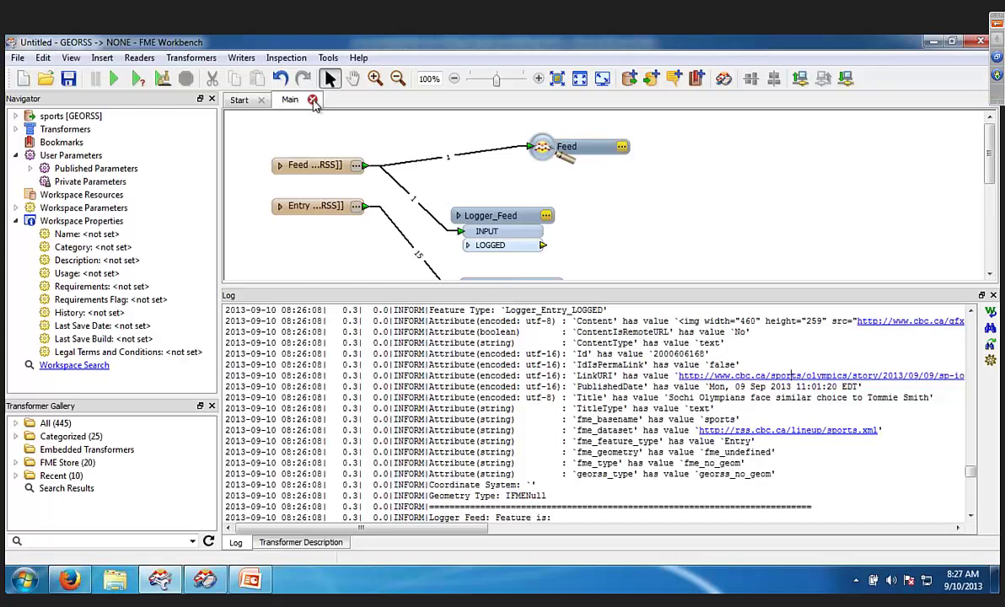
# Close the GeoRSS workspace without saving and start a blank workspace.
pyautogui.click(313, 100)
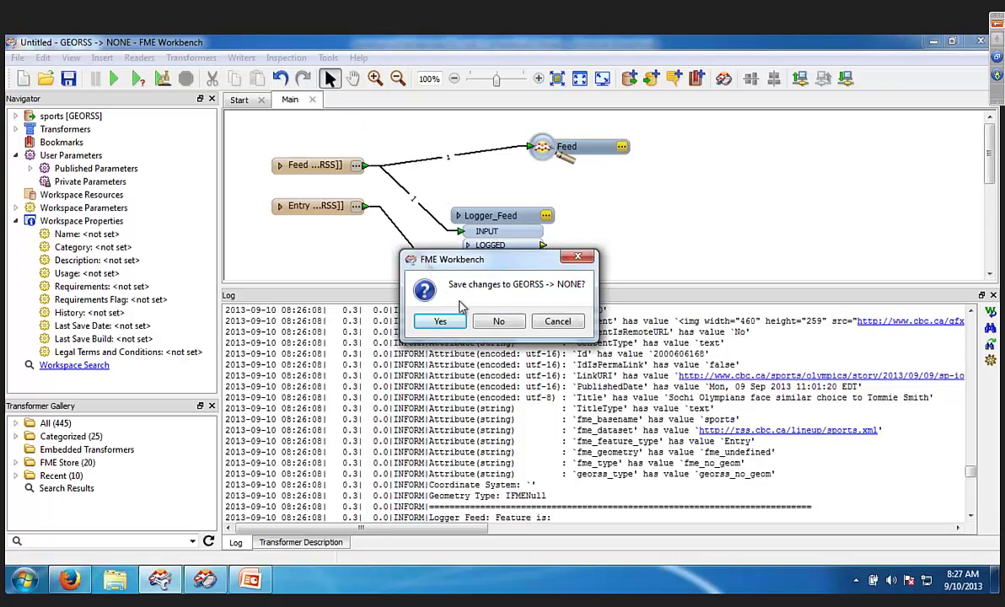
pyautogui.click(493, 321)
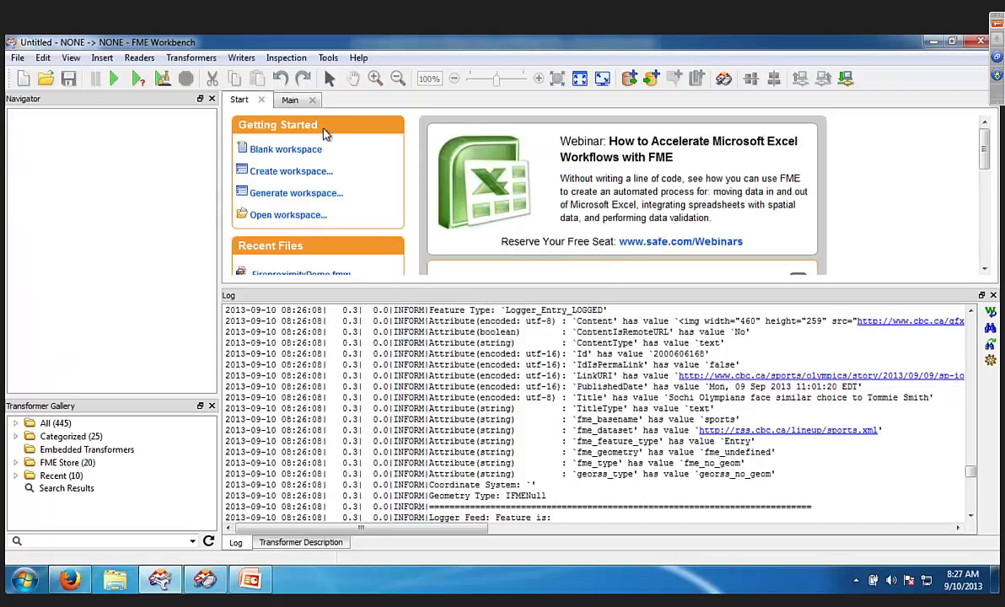
pyautogui.click(294, 102)
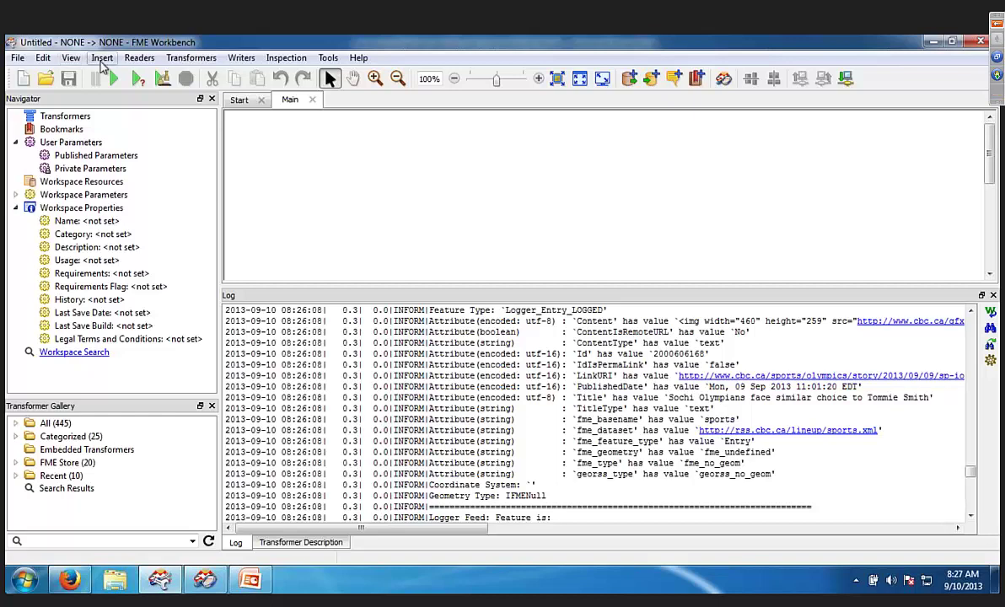
# Begin adding a new reader with OData as its format.
pyautogui.click(139, 57)
pyautogui.click(169, 76)
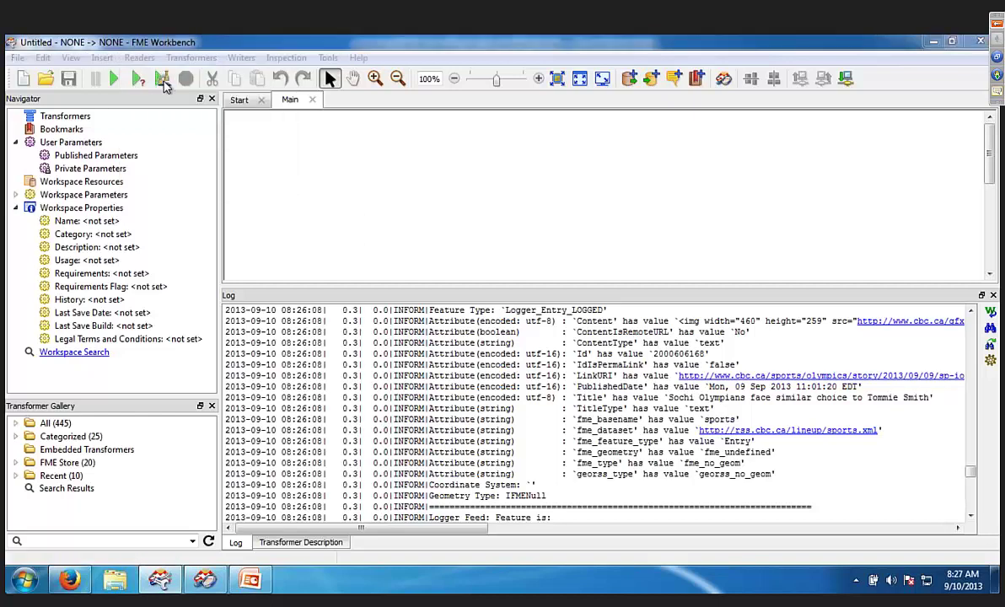
pyautogui.click(517, 258)
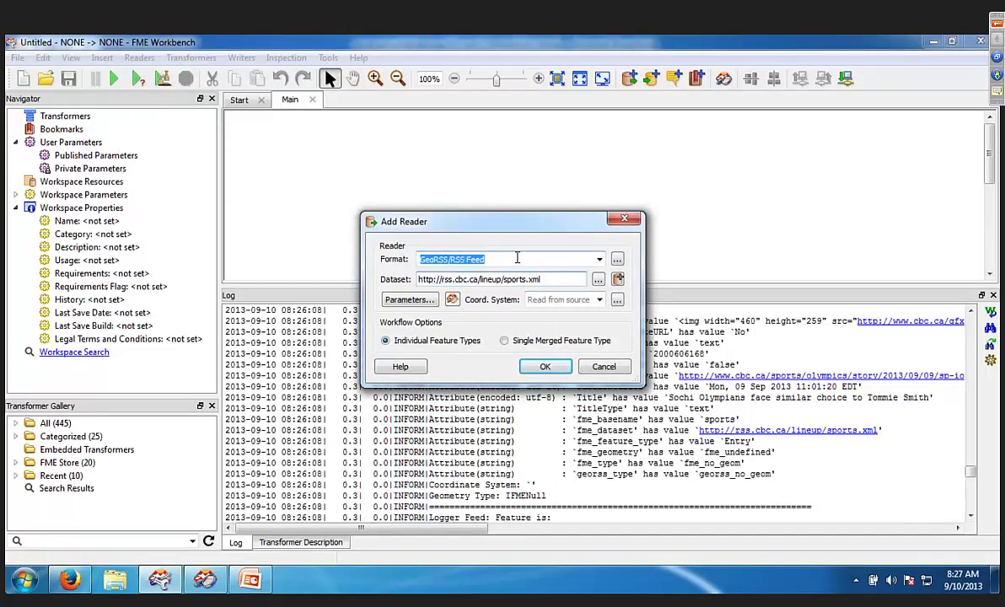
pyautogui.write('OData')
pyautogui.press('Tab')
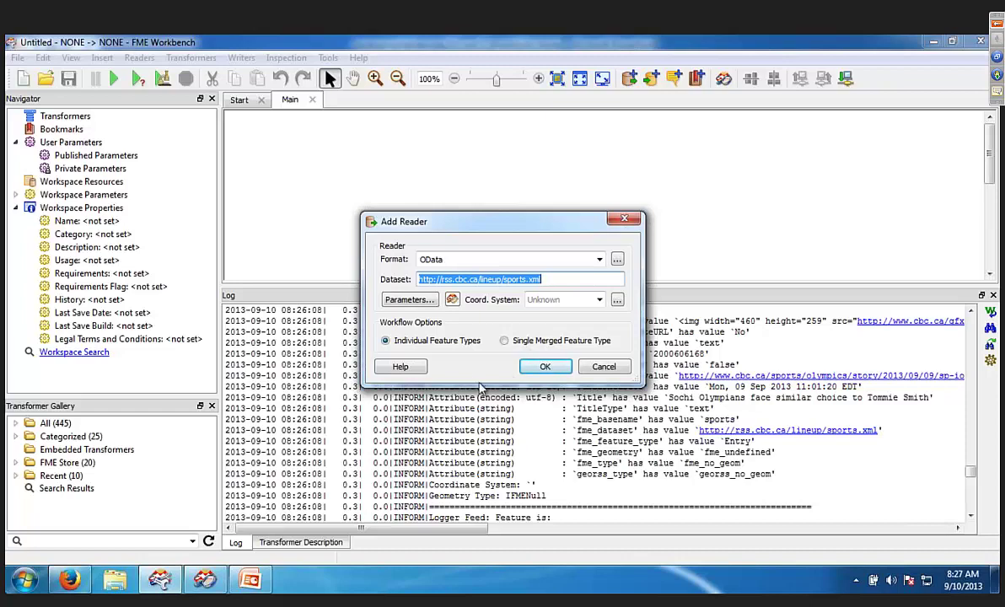
pyautogui.click(411, 300)
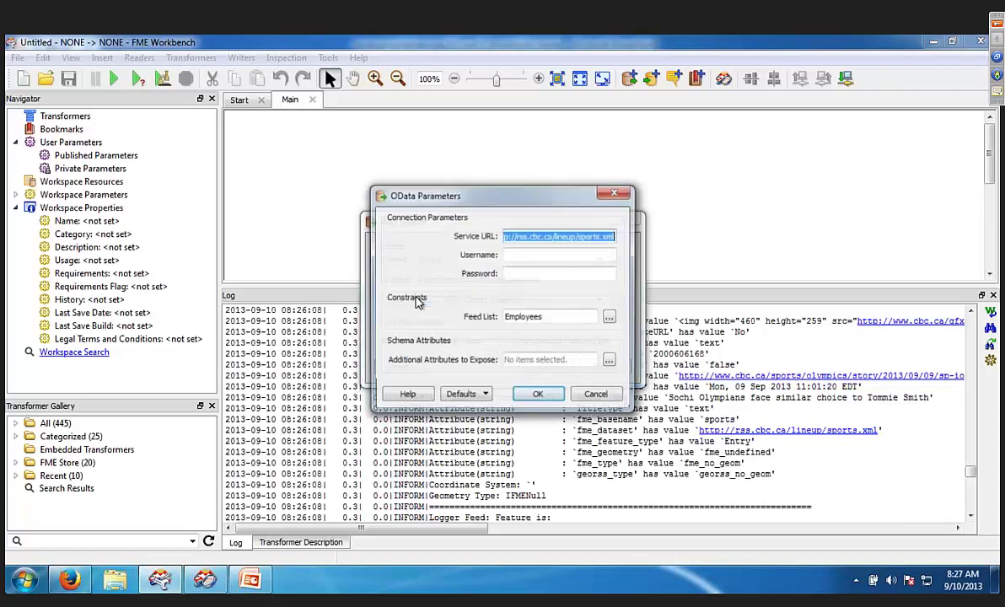
pyautogui.click(468, 401)
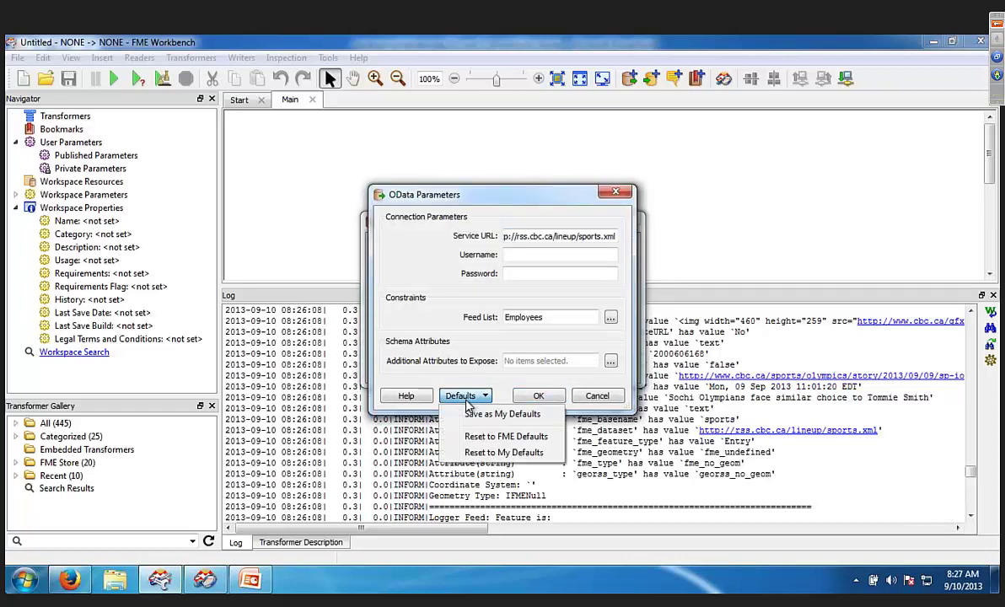
pyautogui.click(498, 437)
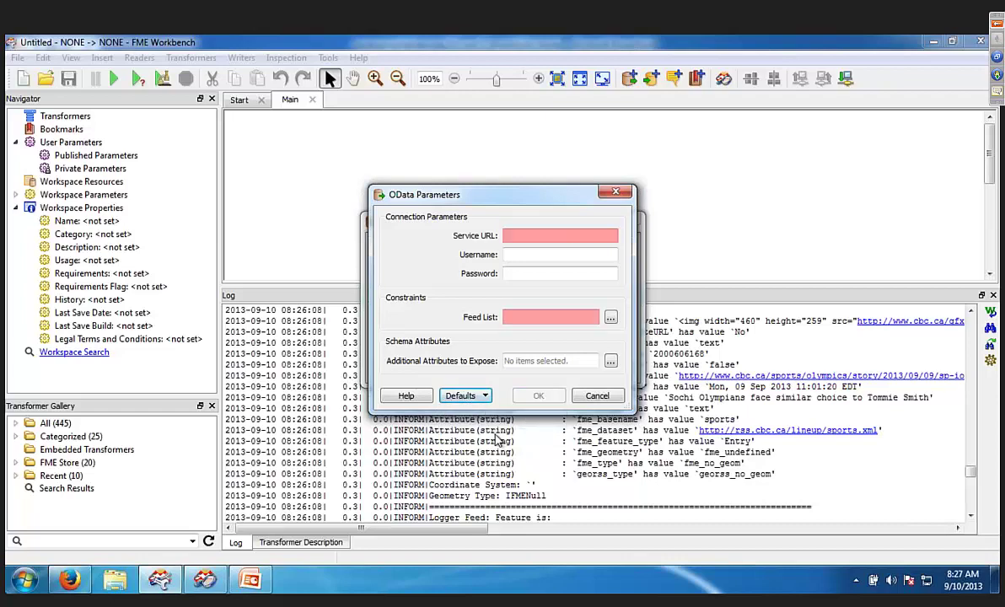
pyautogui.click(462, 395)
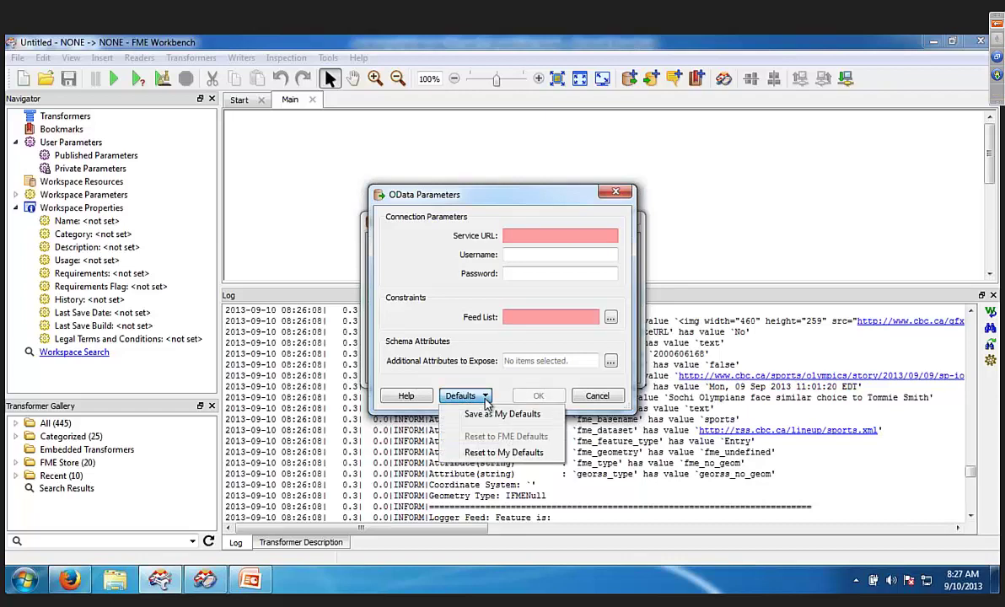
pyautogui.click(597, 395)
pyautogui.click(597, 395)
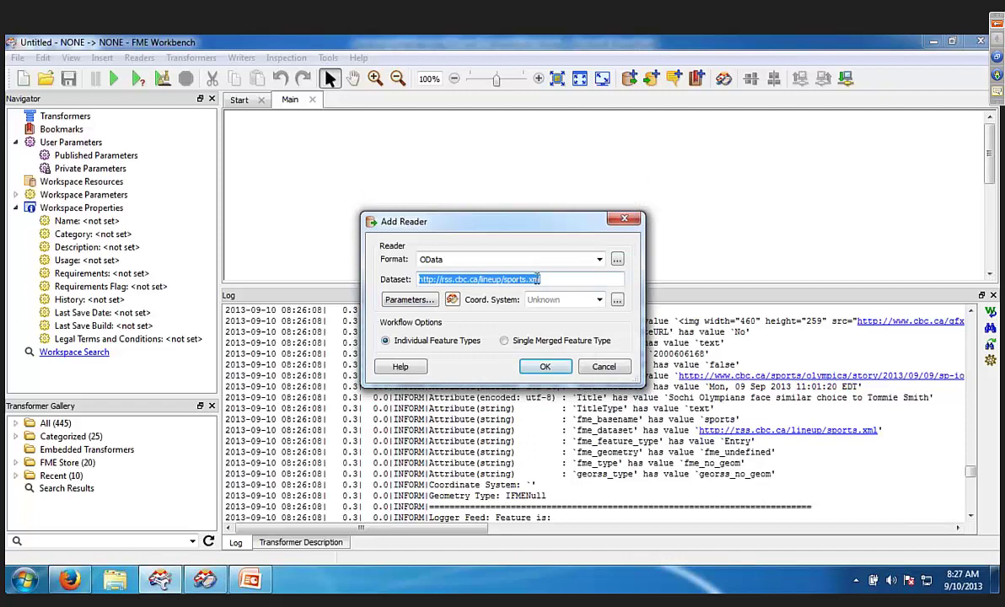
pyautogui.write('http://liv')
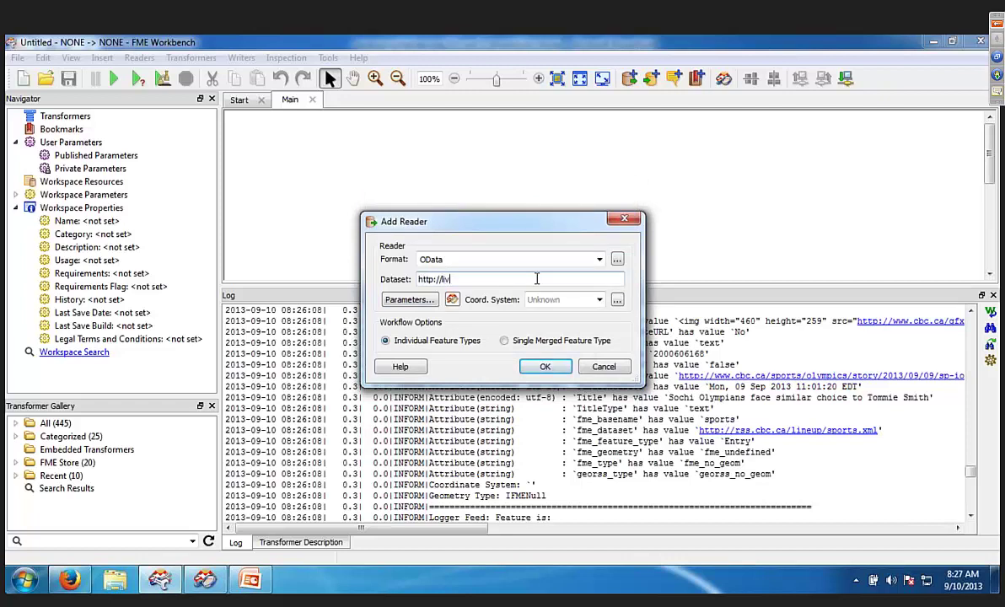
pyautogui.write('e.lneta.org/InetaLiveService')
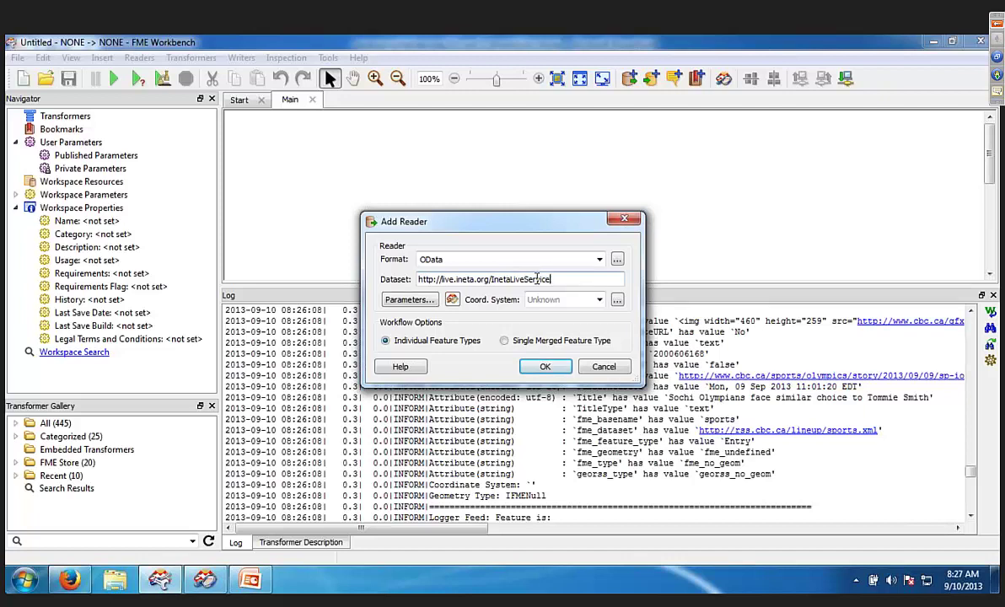
pyautogui.write('.svc')
# Load the service's feed list and choose LiveTags as the only feed.
pyautogui.click(411, 301)
pyautogui.click(612, 321)
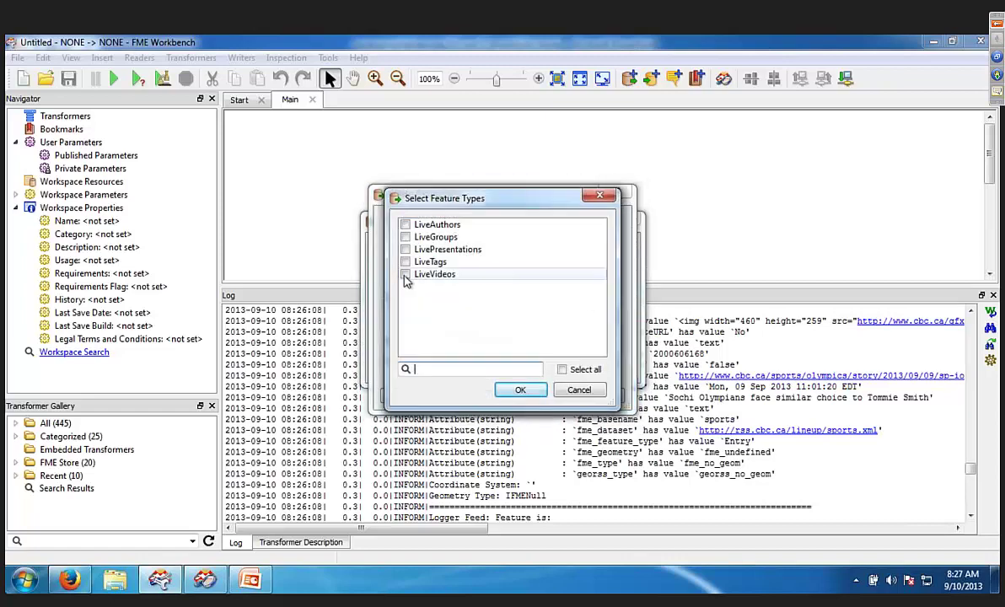
pyautogui.click(406, 263)
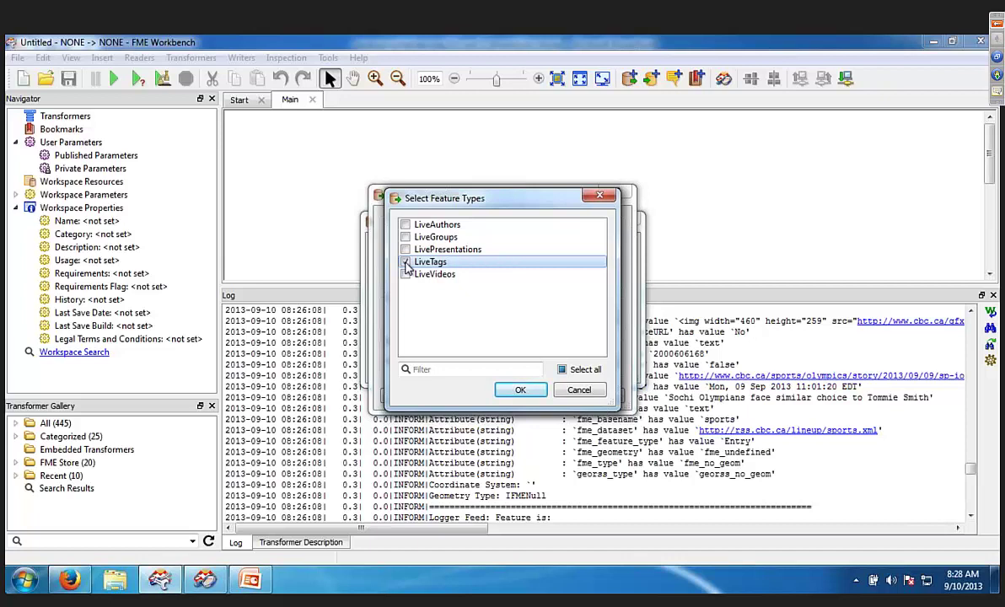
pyautogui.click(405, 263)
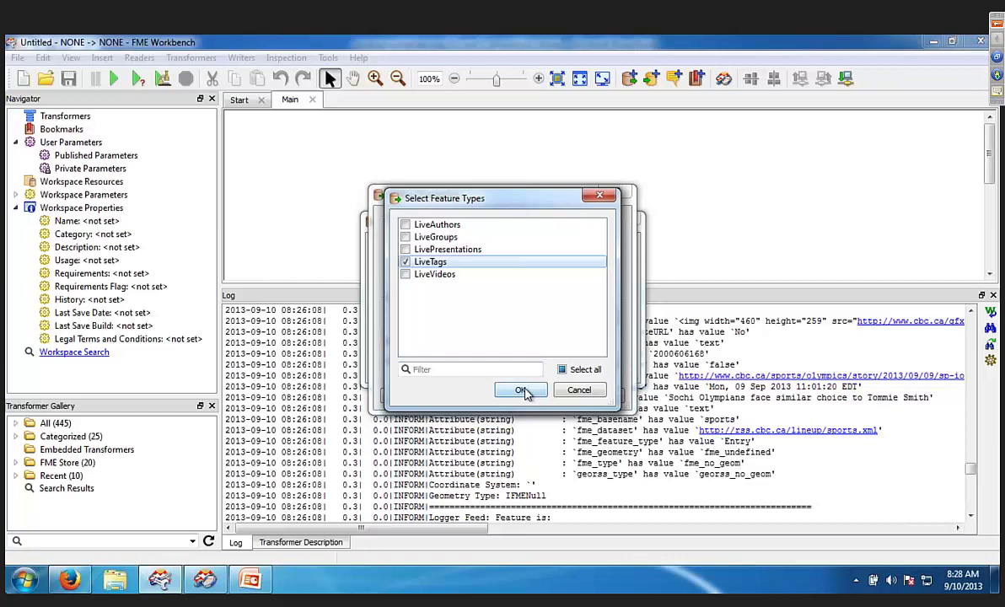
pyautogui.click(522, 391)
pyautogui.click(539, 396)
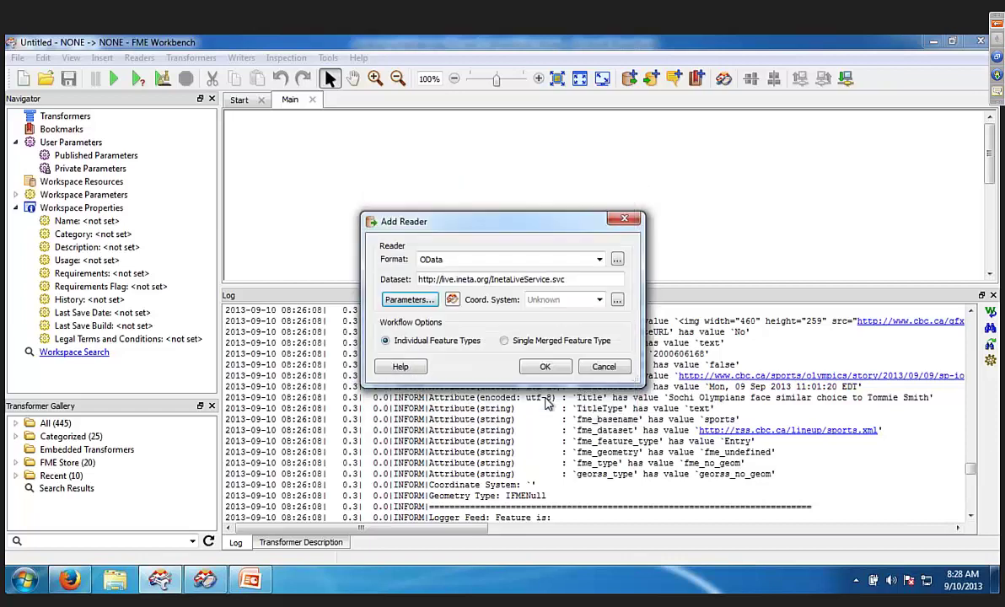
# Add the LiveTags reader and expand it to show TagID, TagName and PresentationCount.
pyautogui.click(554, 373)
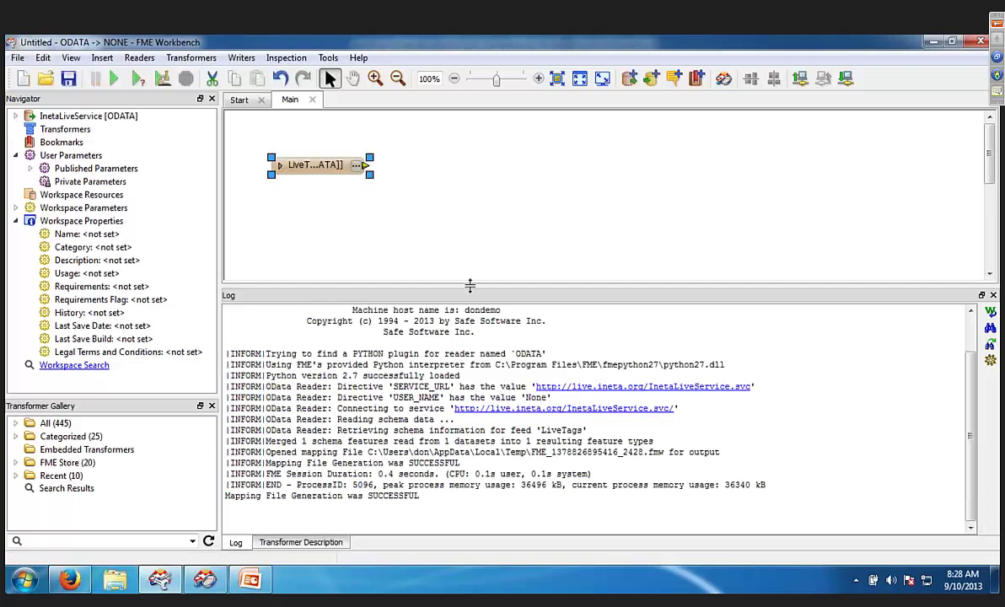
pyautogui.moveTo(469, 286); pyautogui.dragTo(470, 321)
pyautogui.click(280, 166)
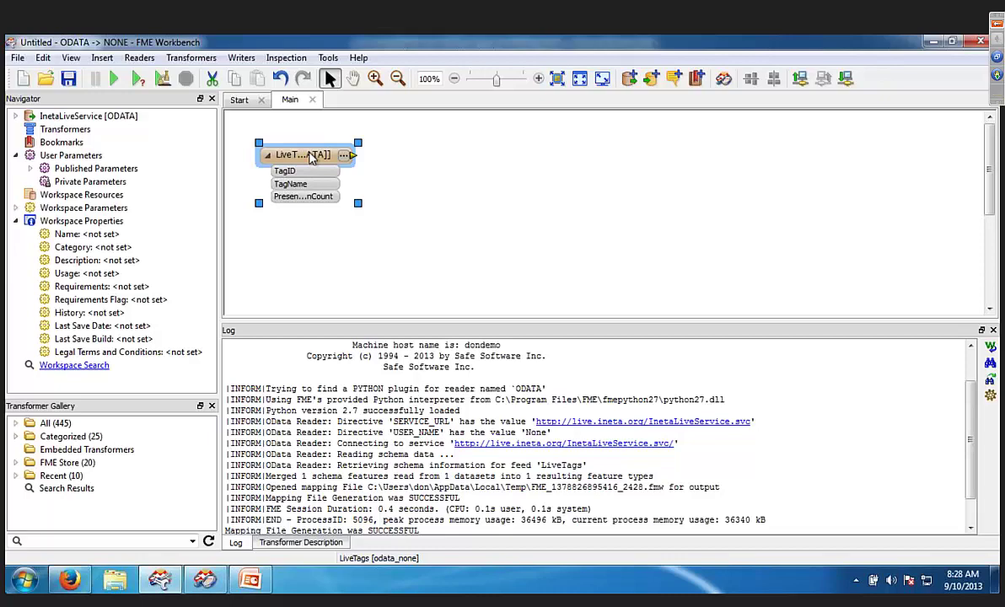
# Connect an inspector to the LiveTags reader and run the workspace.
pyautogui.rightClick(312, 159)
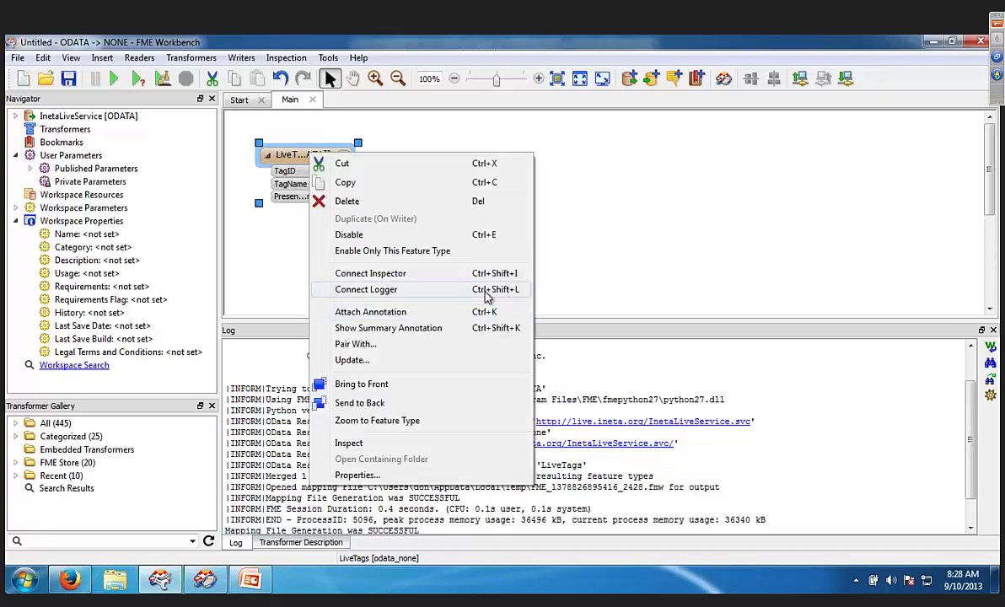
pyautogui.click(431, 273)
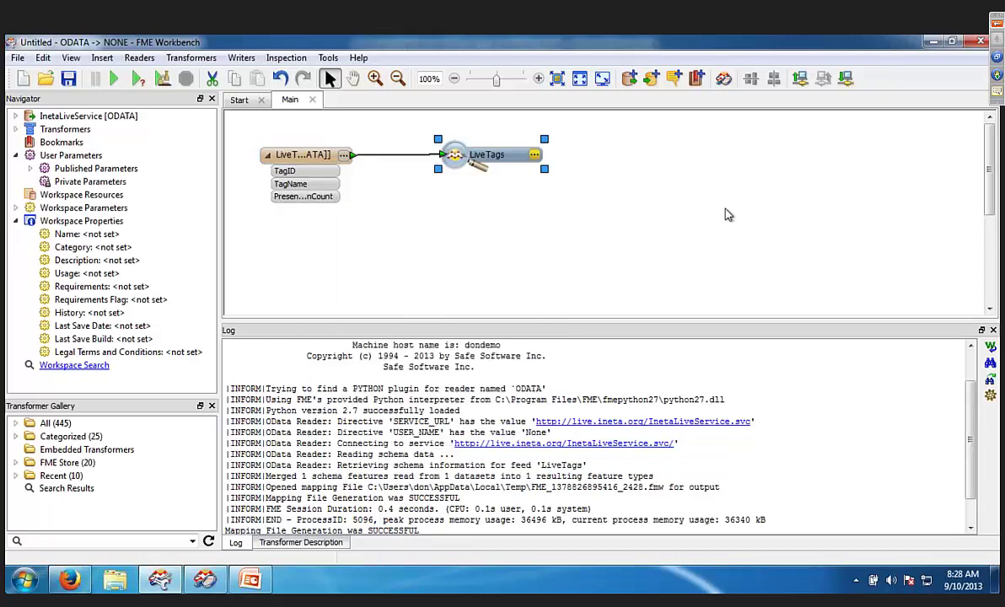
pyautogui.click(117, 79)
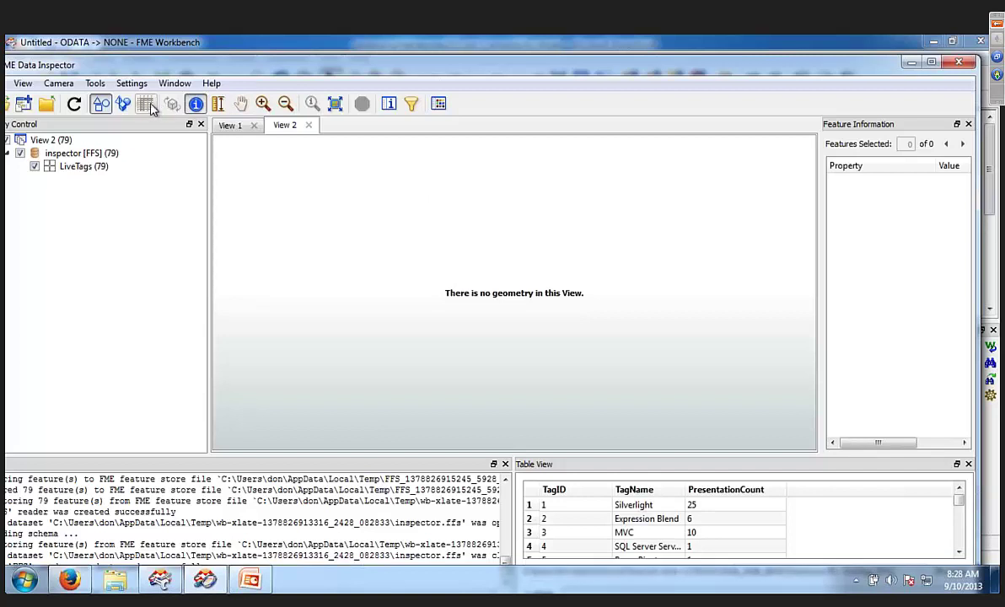
# Switch Data Inspector to Table View for the 79 tags, then minimize it.
pyautogui.click(145, 103)
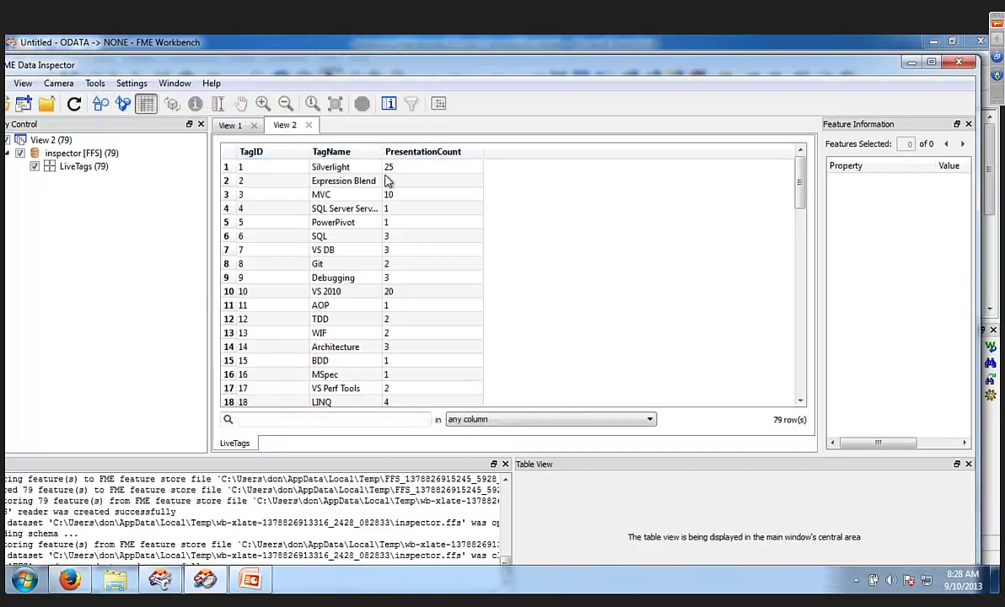
pyautogui.click(909, 65)
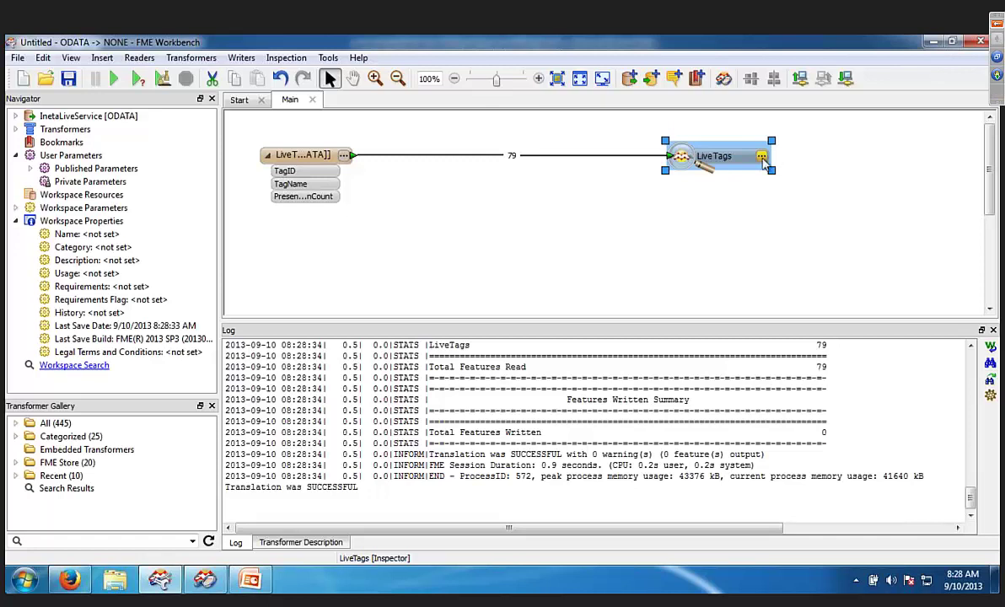
# Insert a Sorter sorting PresentationCount numerically, descending, before the LiveTags inspector.
pyautogui.click(480, 155)
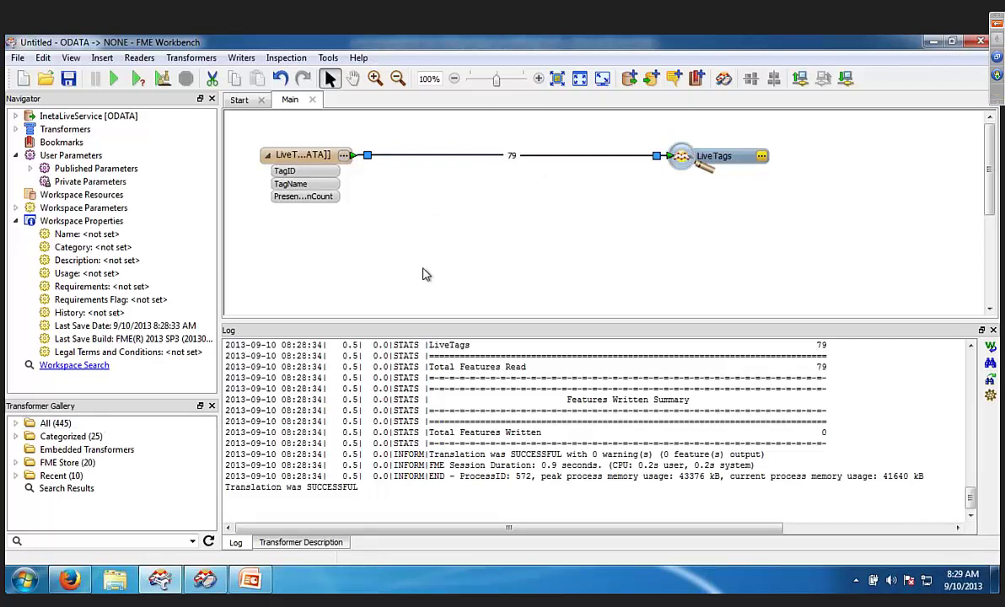
pyautogui.write('sorter')
pyautogui.press('Return')
pyautogui.moveTo(530, 157); pyautogui.dragTo(505, 143)
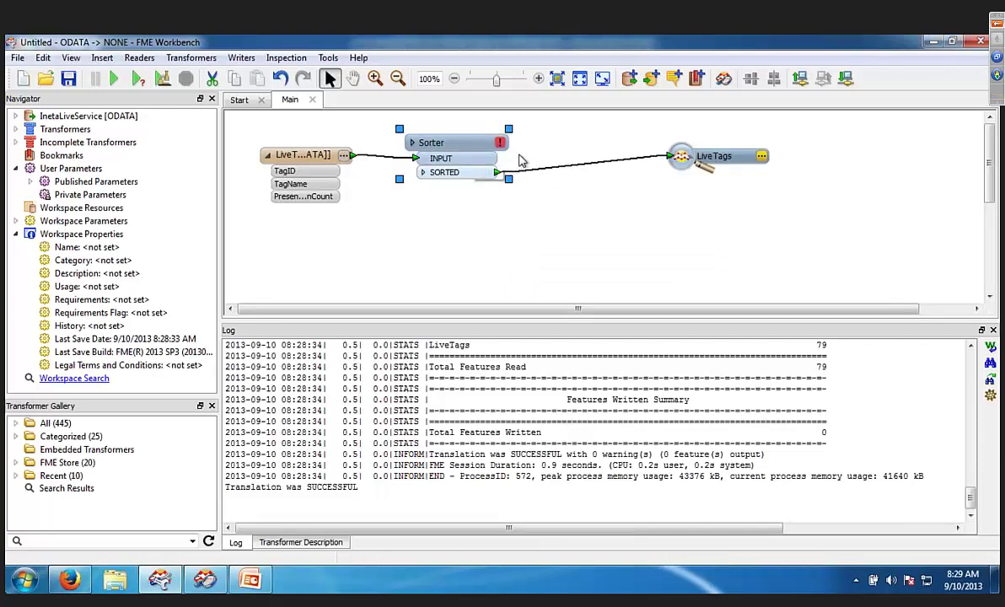
pyautogui.click(499, 146)
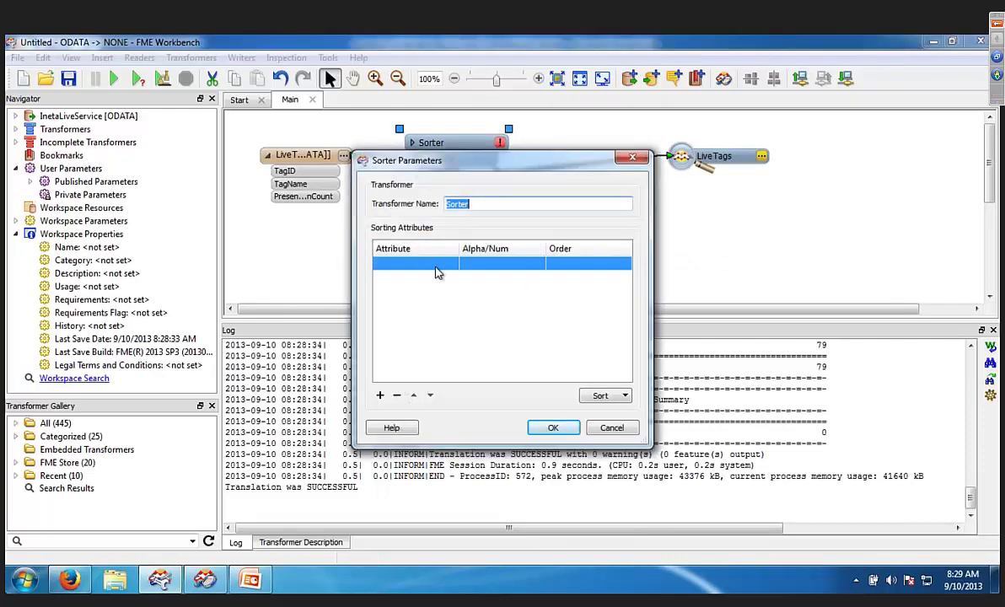
pyautogui.click(438, 264)
pyautogui.click(440, 275)
pyautogui.click(497, 263)
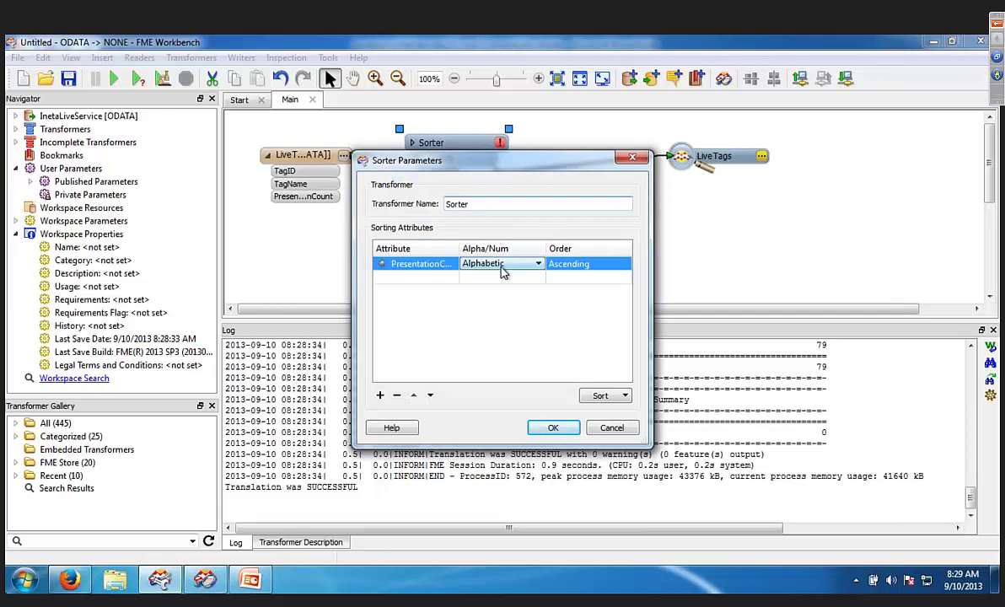
pyautogui.click(498, 287)
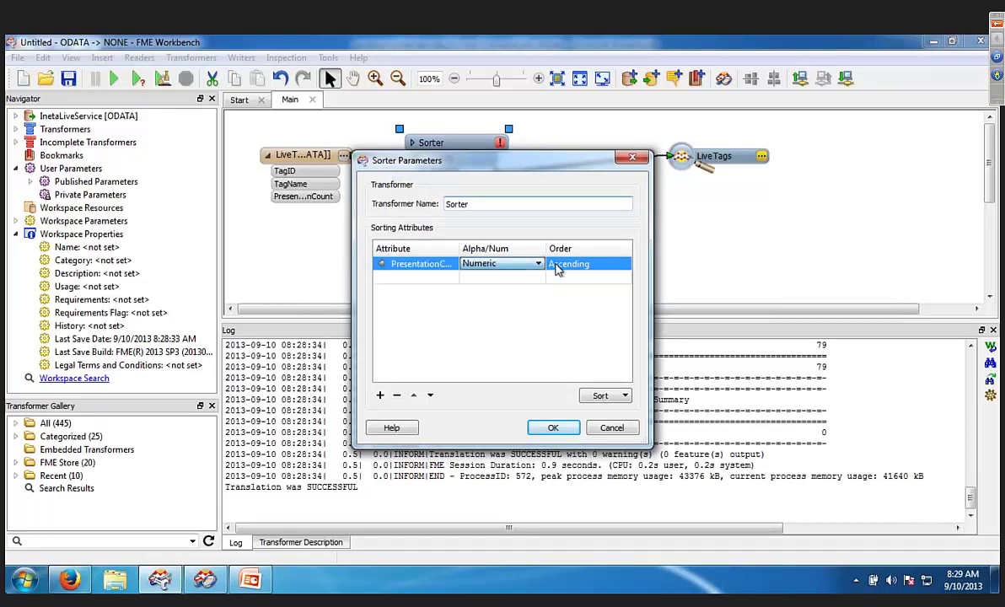
pyautogui.click(563, 264)
pyautogui.click(571, 287)
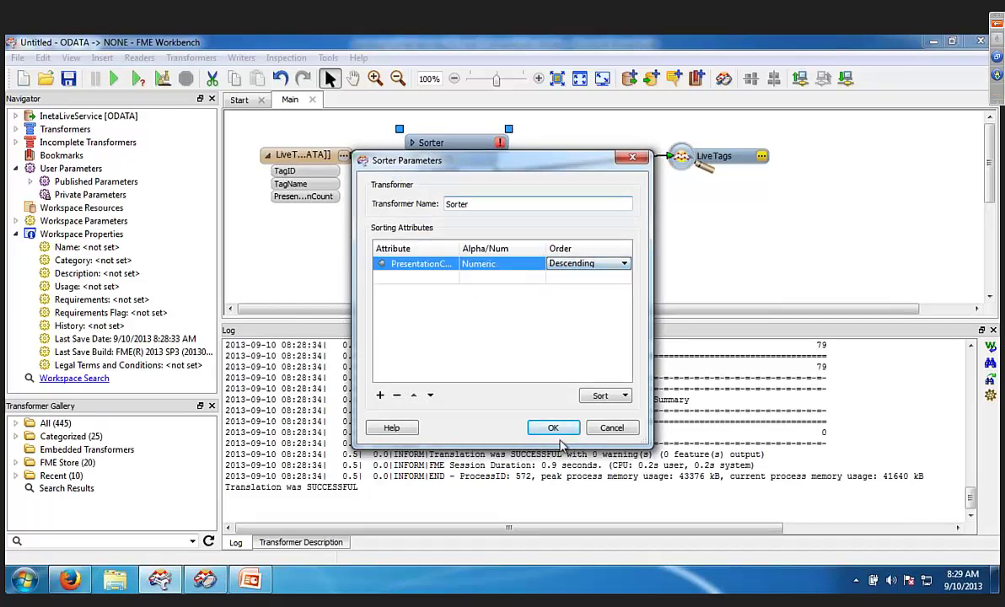
pyautogui.click(553, 427)
# Insert a Sampler after the Sorter passing the First N Features, amount 15, to LiveTags.
pyautogui.moveTo(732, 168); pyautogui.dragTo(800, 182)
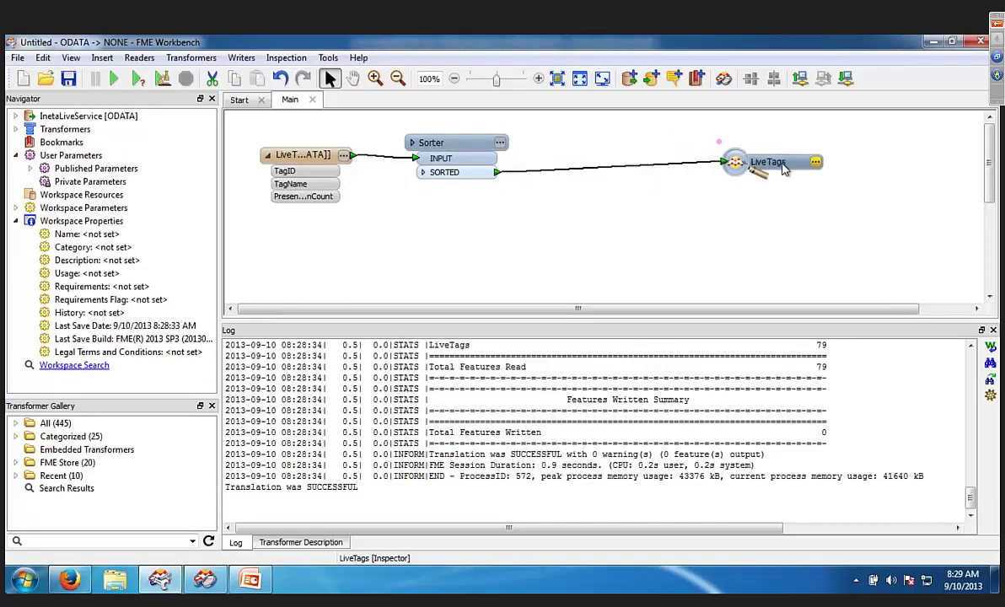
pyautogui.click(635, 173)
pyautogui.write('s')
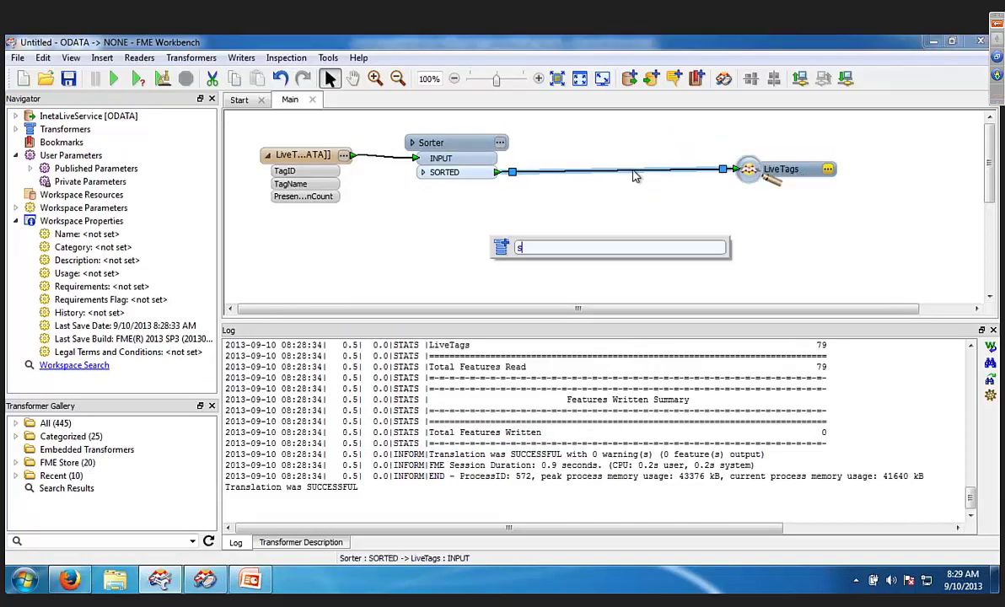
pyautogui.write('ampl')
pyautogui.press('Return')
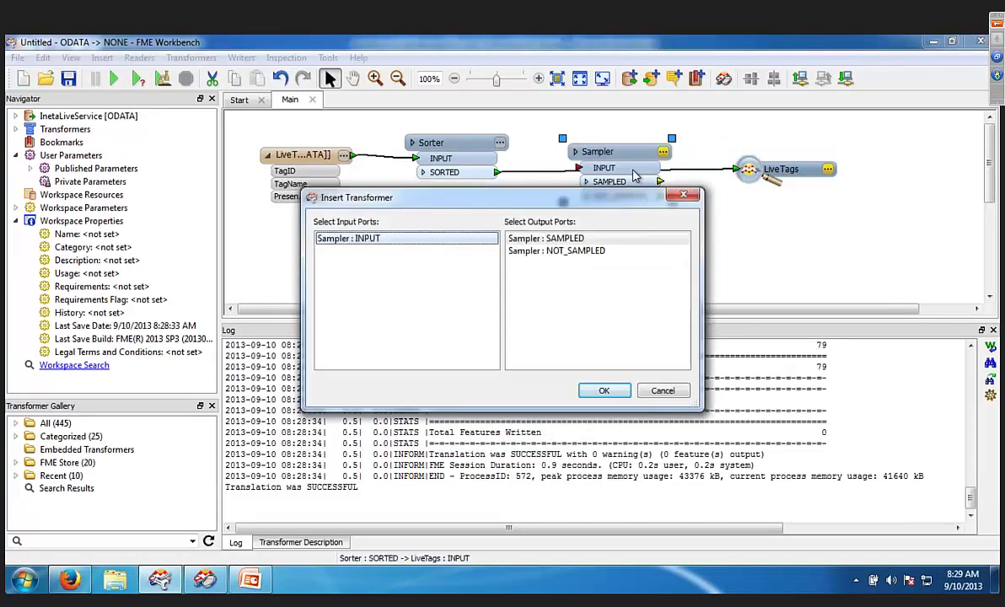
pyautogui.click(603, 390)
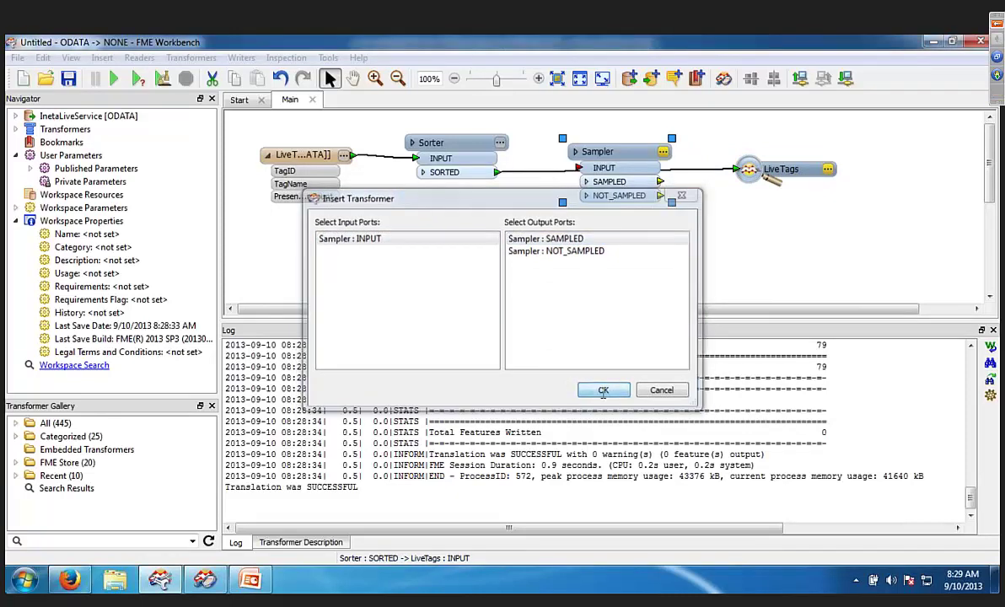
pyautogui.click(663, 152)
pyautogui.click(604, 320)
pyautogui.click(538, 339)
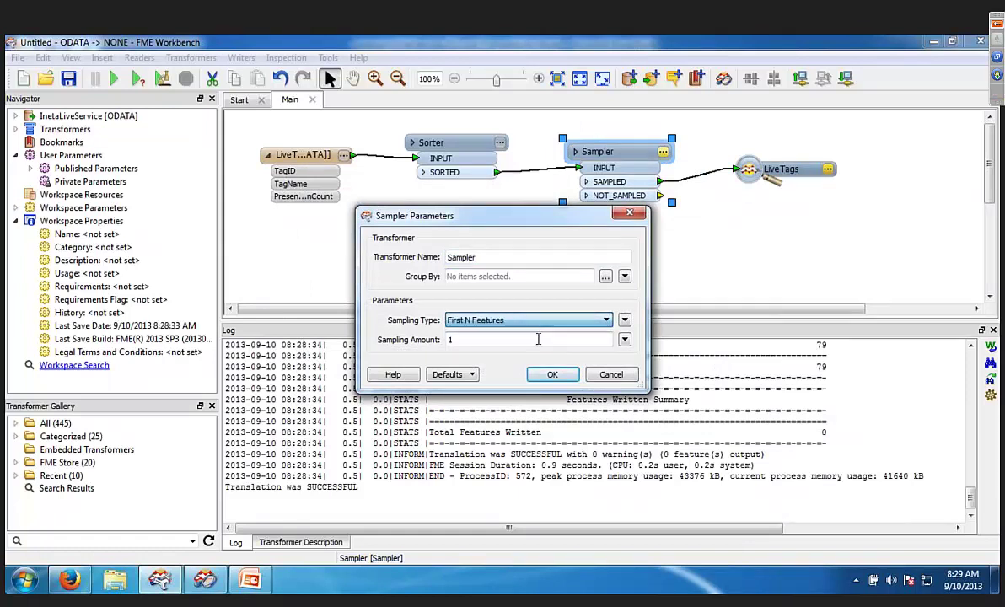
pyautogui.doubleClick(535, 339)
pyautogui.write('5')
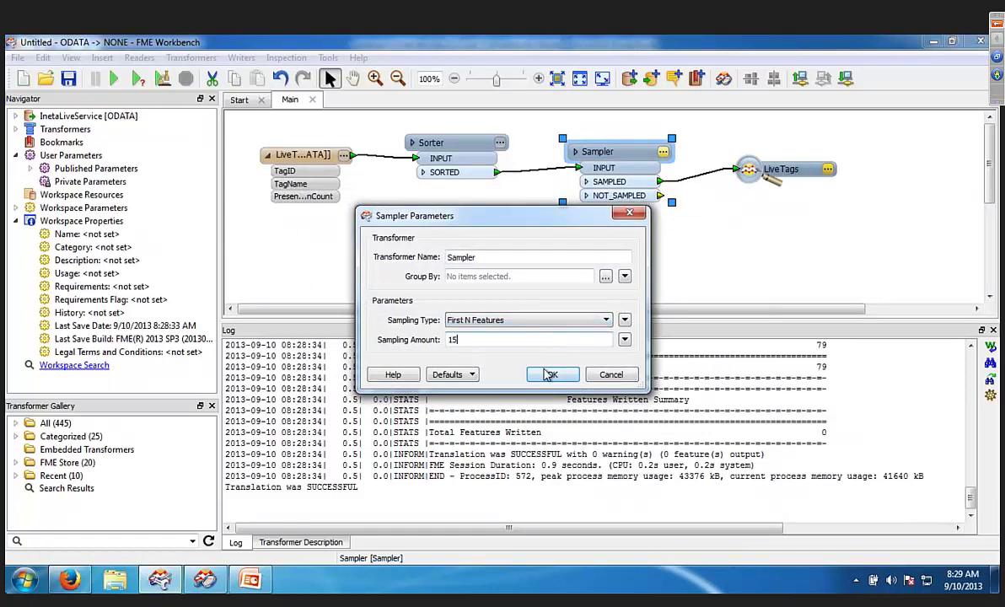
pyautogui.click(548, 375)
pyautogui.moveTo(785, 178); pyautogui.dragTo(822, 162)
# Add a Microsoft Excel writer sep10 [XLSXW] saving to sep10.xls in the output folder, declining a new feature type.
pyautogui.click(241, 57)
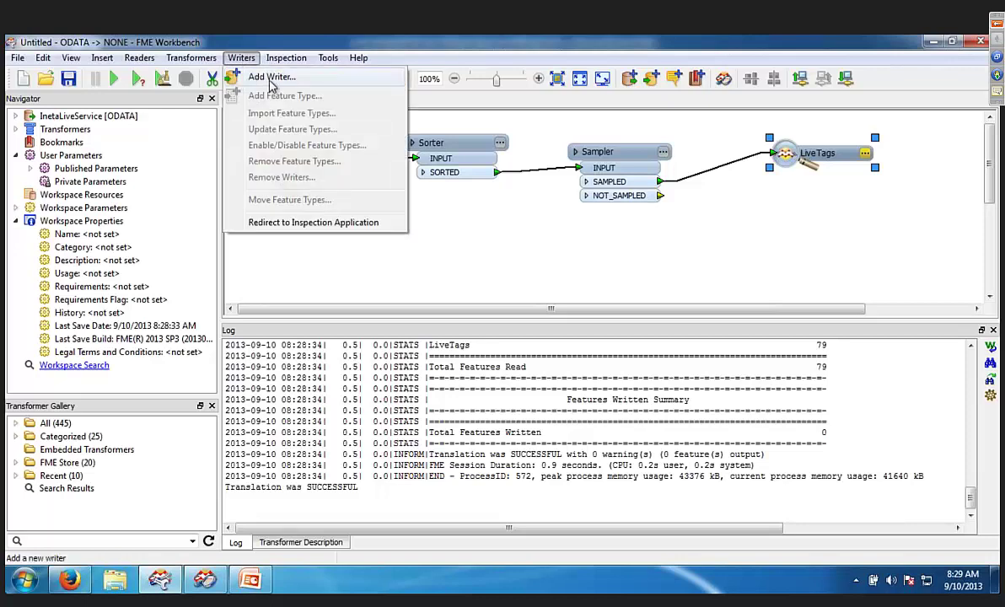
pyautogui.click(257, 79)
pyautogui.write('excel')
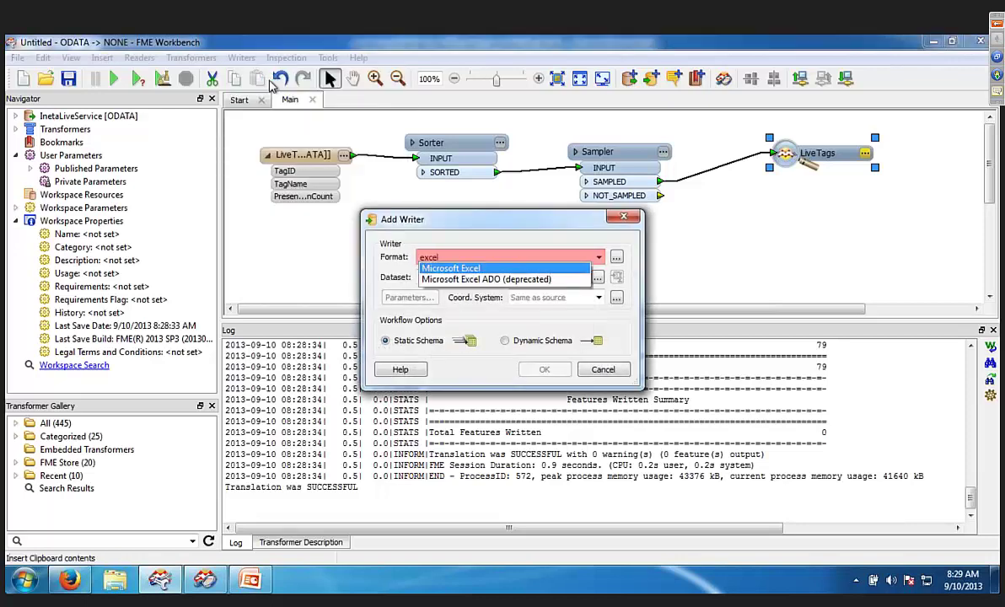
pyautogui.press('Return')
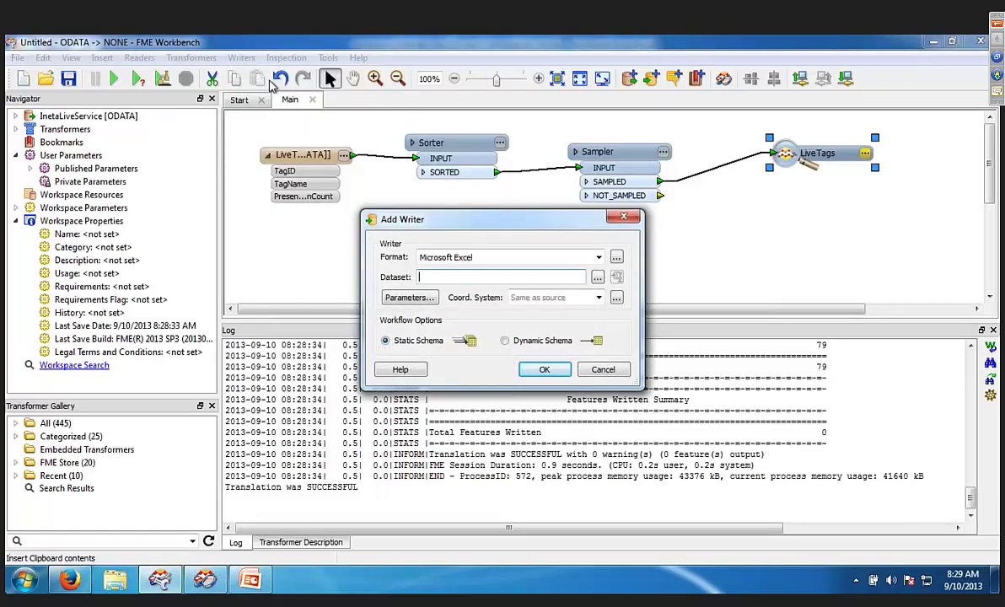
pyautogui.click(596, 277)
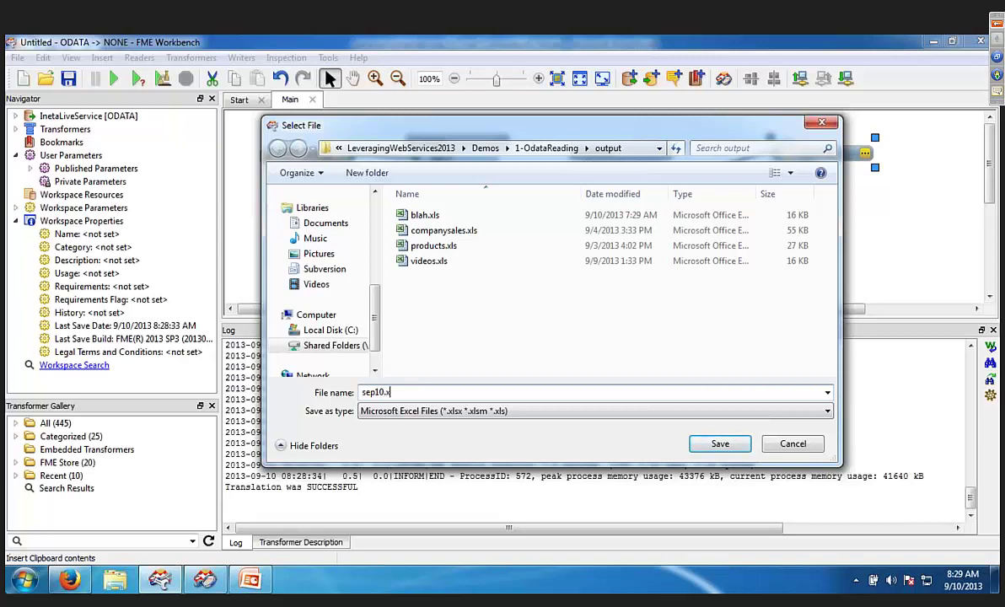
pyautogui.press('Return')
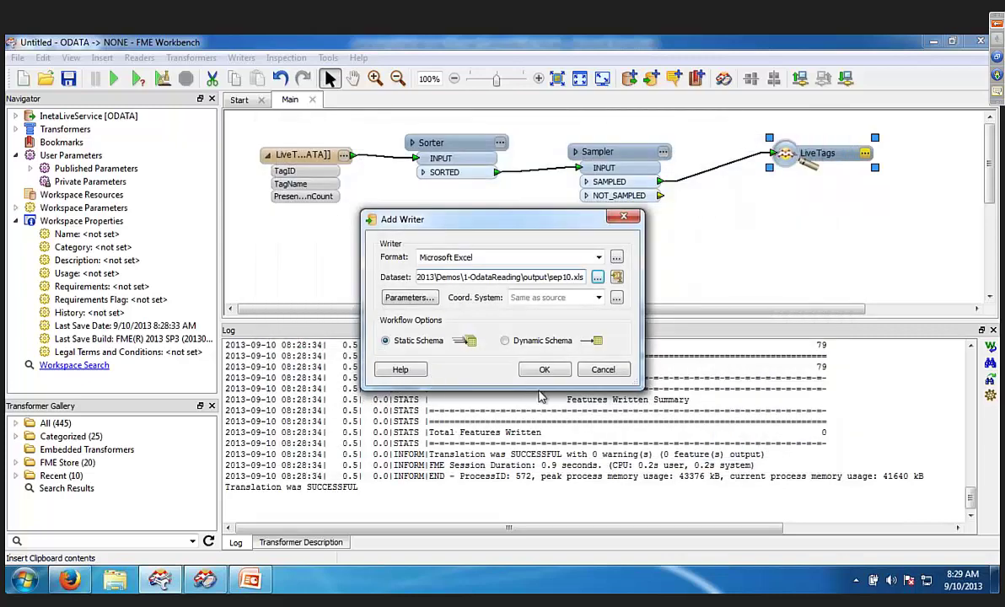
pyautogui.click(544, 369)
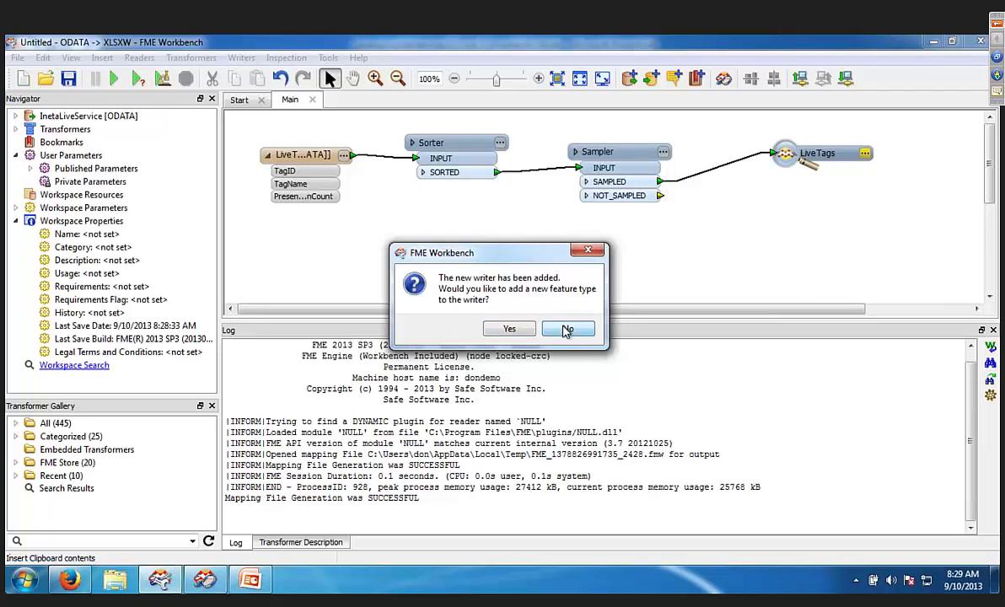
pyautogui.click(566, 328)
pyautogui.click(318, 159)
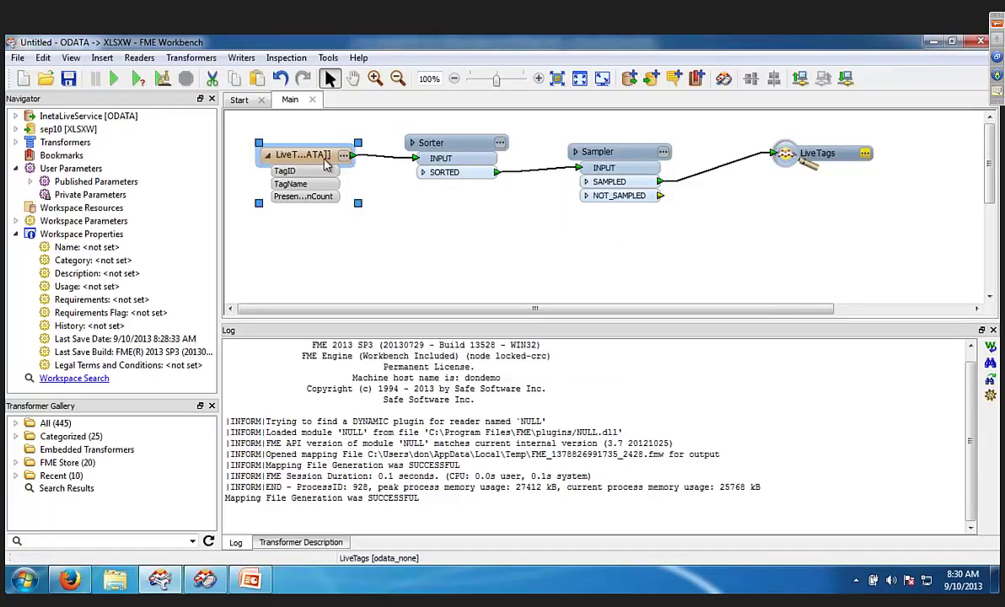
# Duplicate the LiveTags feature type, feed it the SAMPLED records, and name it Top.
pyautogui.click(286, 156)
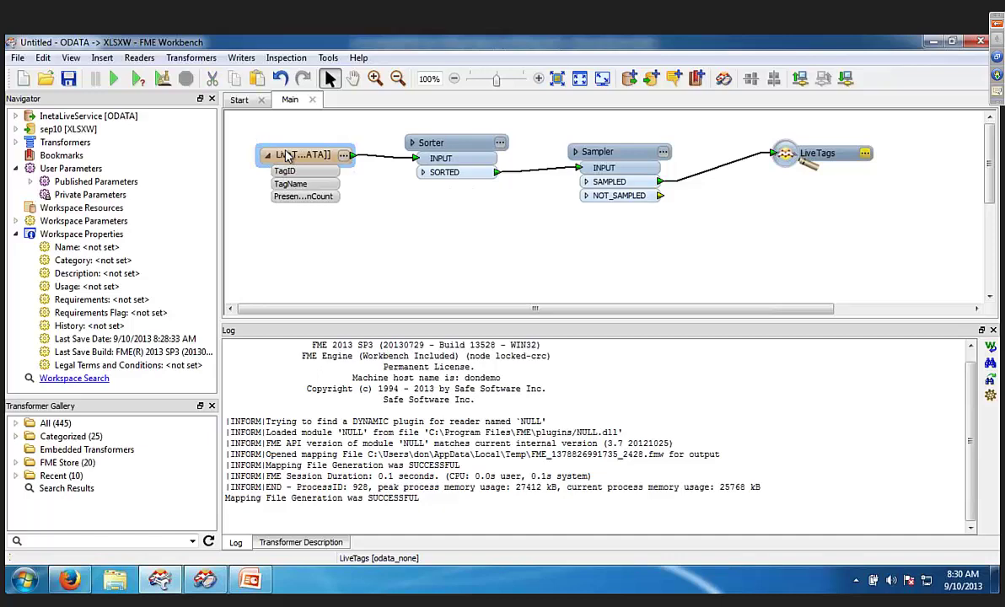
pyautogui.rightClick(265, 143)
pyautogui.click(352, 219)
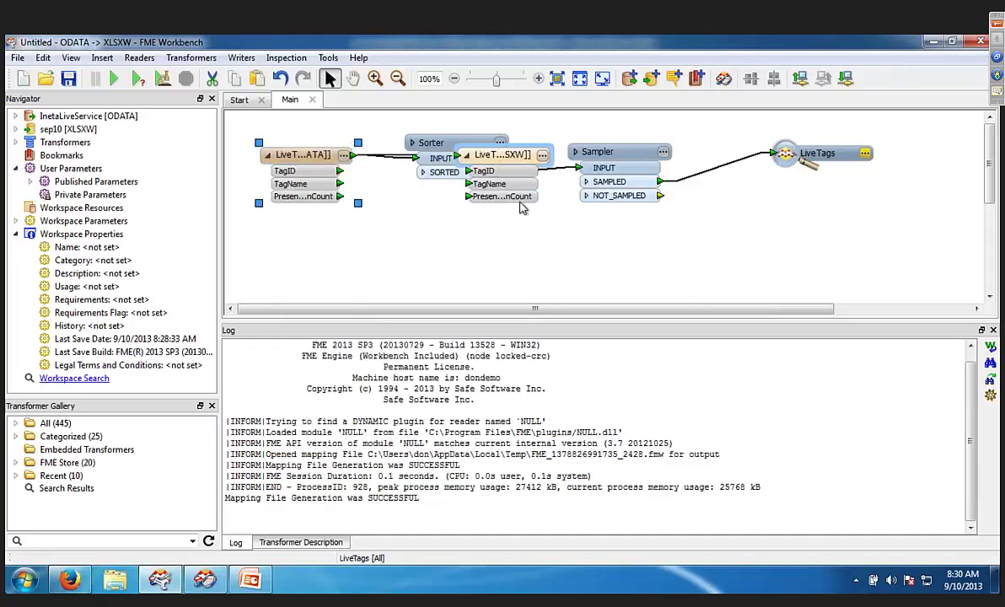
pyautogui.click(531, 229)
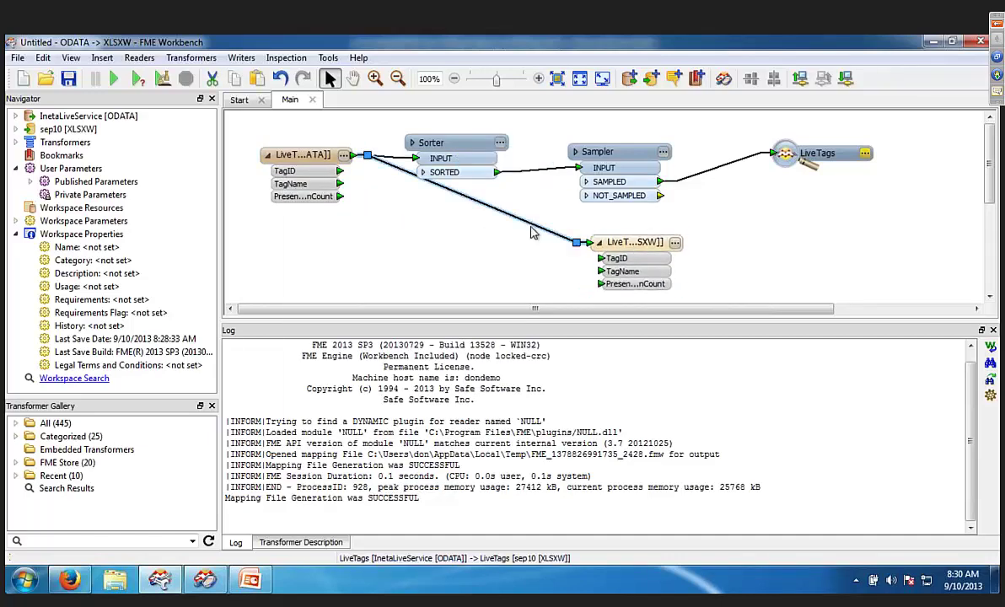
pyautogui.press('Delete')
pyautogui.moveTo(605, 241); pyautogui.dragTo(702, 239)
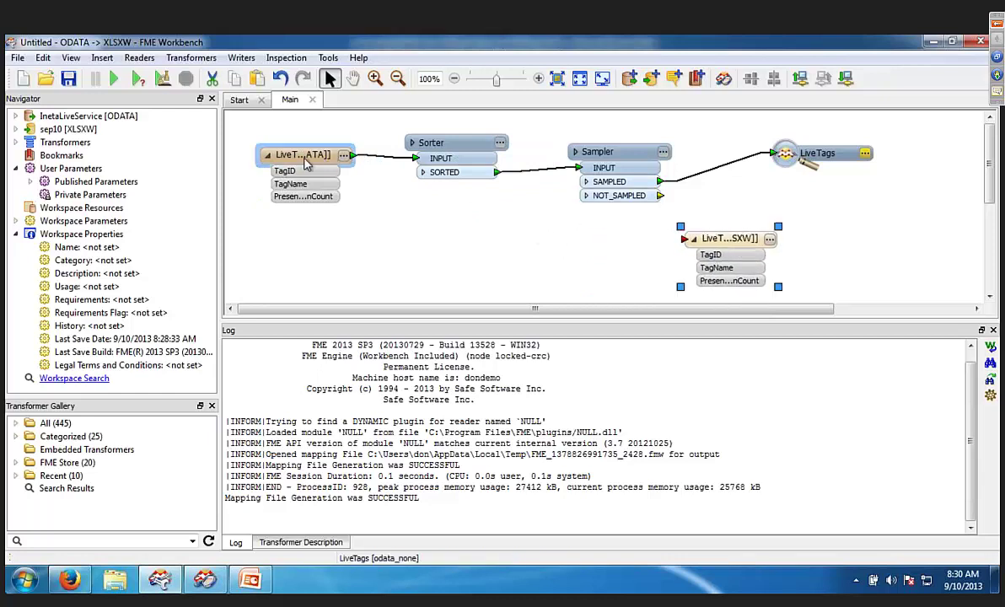
pyautogui.moveTo(306, 164)
pyautogui.mouseDown()
pyautogui.moveTo(306, 196)
pyautogui.moveTo(304, 150)
pyautogui.mouseUp()
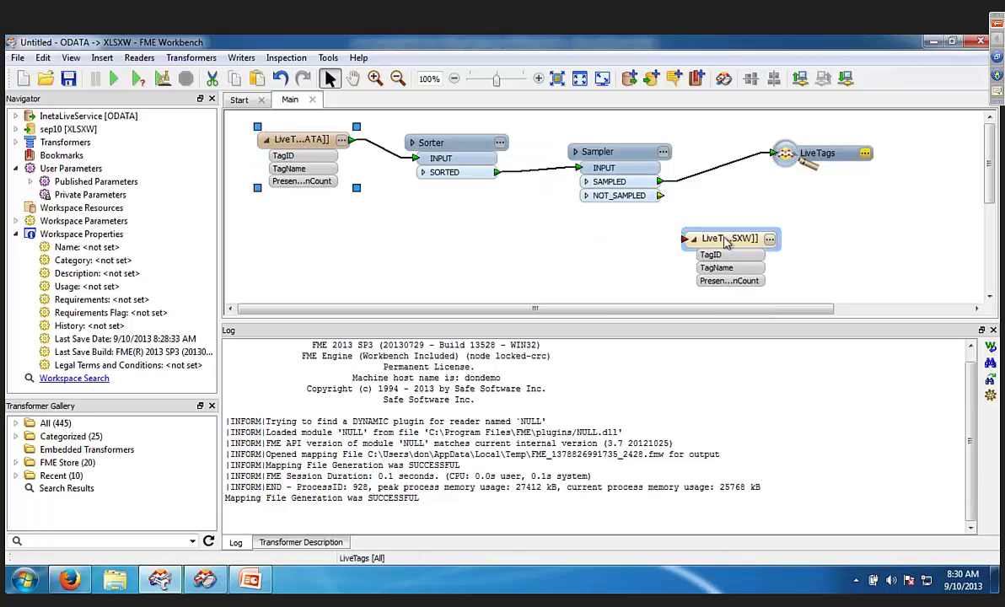
pyautogui.moveTo(724, 242); pyautogui.dragTo(821, 192)
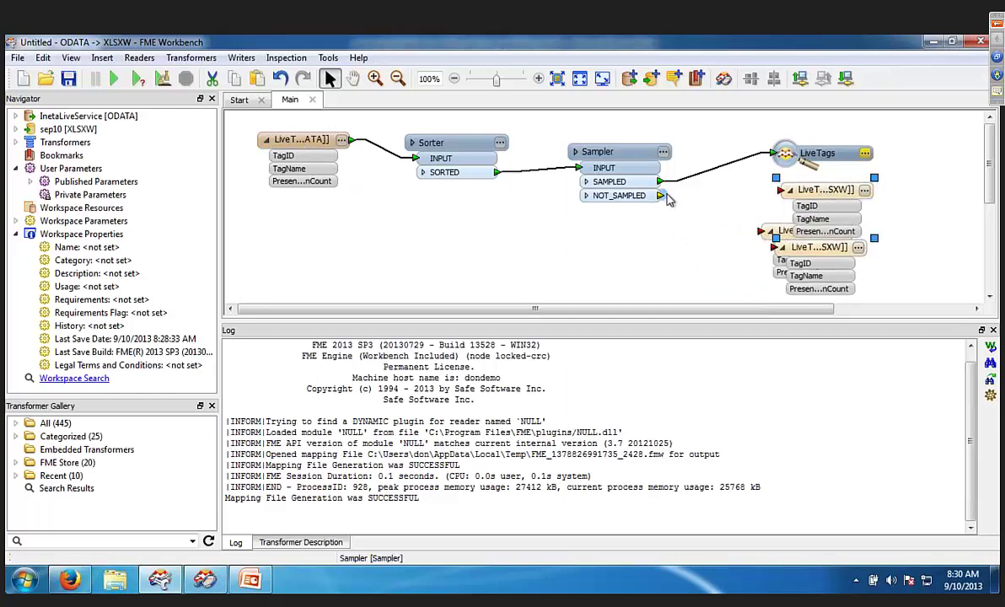
pyautogui.moveTo(660, 181); pyautogui.dragTo(782, 189)
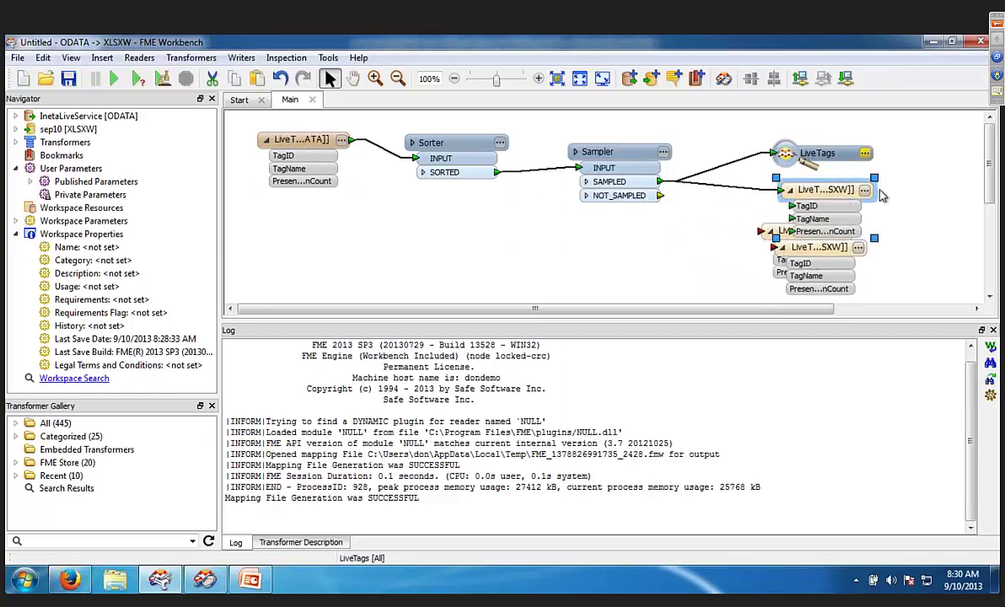
pyautogui.doubleClick(813, 190)
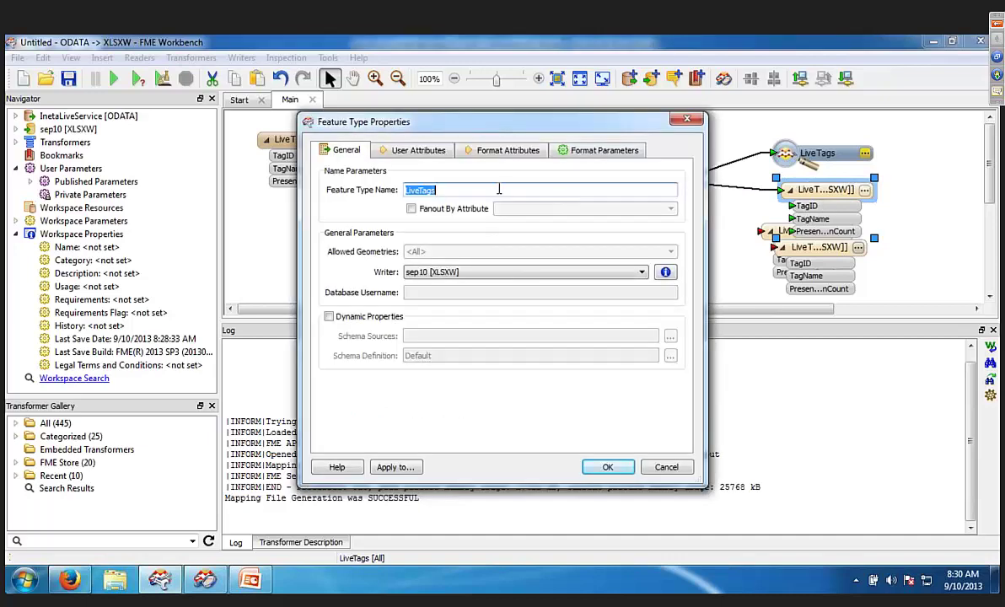
pyautogui.write('Top15')
pyautogui.click(603, 466)
# Rename the second LiveTags copy to All and move it lower on the canvas.
pyautogui.moveTo(847, 256); pyautogui.dragTo(848, 281)
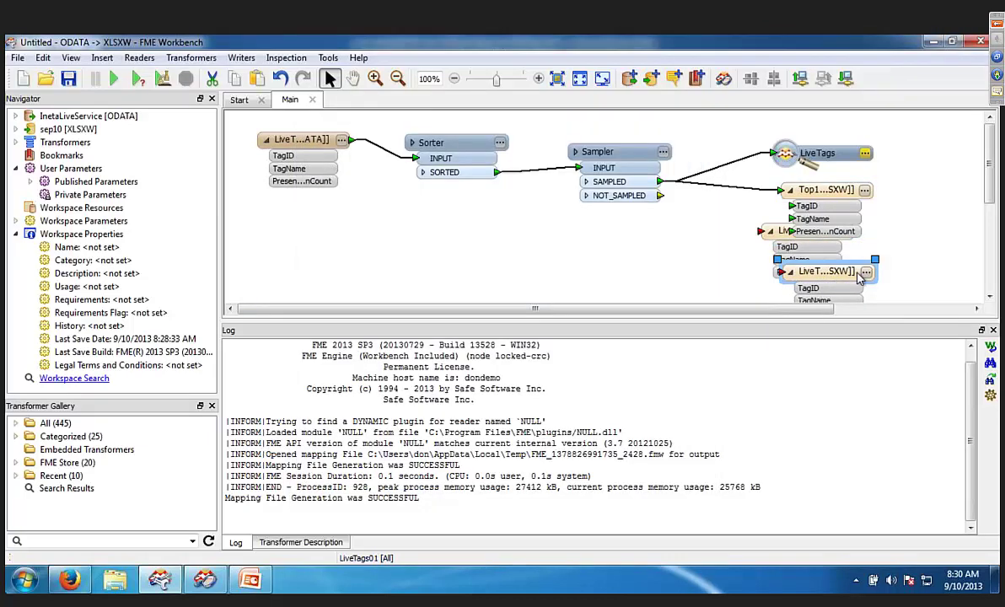
pyautogui.click(863, 275)
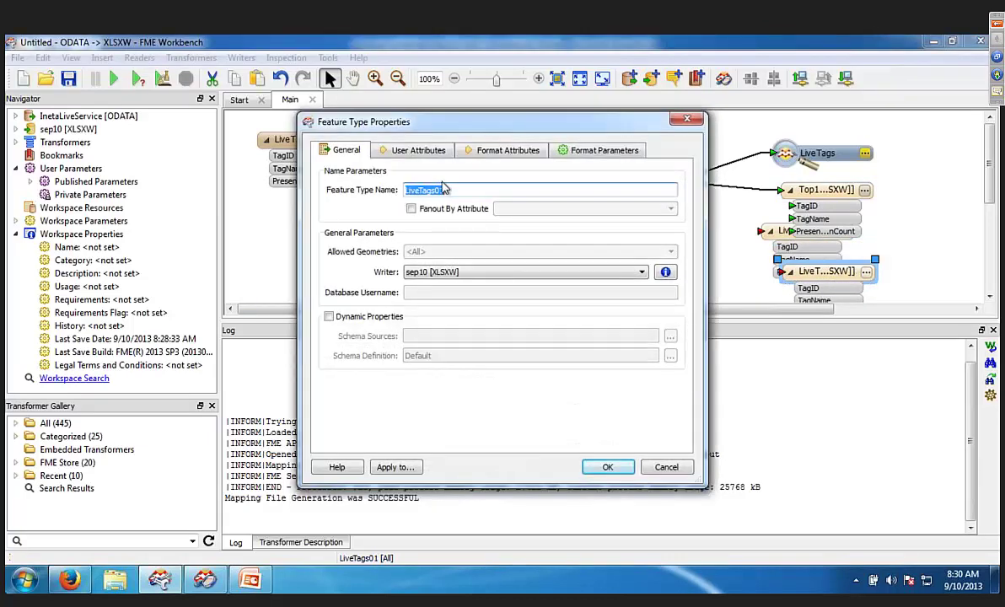
pyautogui.write('All')
pyautogui.press('Return')
pyautogui.moveTo(758, 331); pyautogui.dragTo(758, 438)
pyautogui.moveTo(822, 278); pyautogui.dragTo(822, 344)
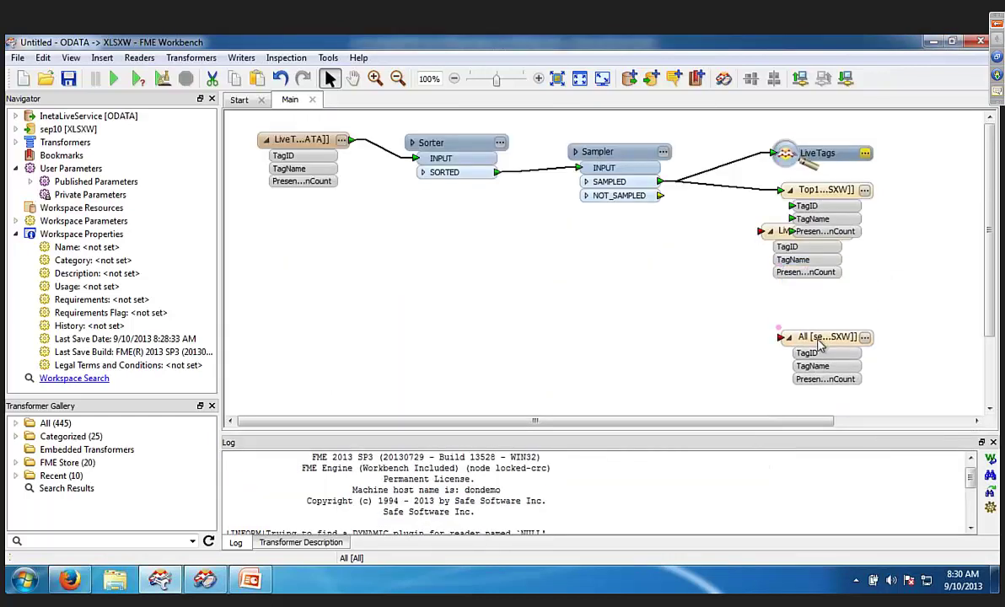
pyautogui.moveTo(782, 232); pyautogui.dragTo(789, 268)
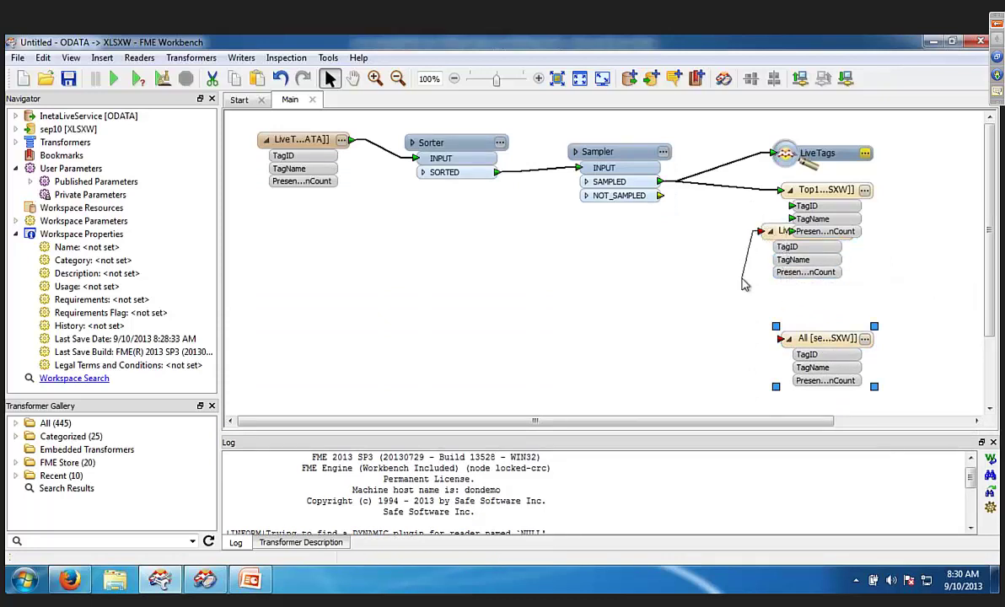
# Rename the last LiveTags copy to over15.
pyautogui.click(848, 151)
pyautogui.moveTo(838, 190); pyautogui.dragTo(893, 174)
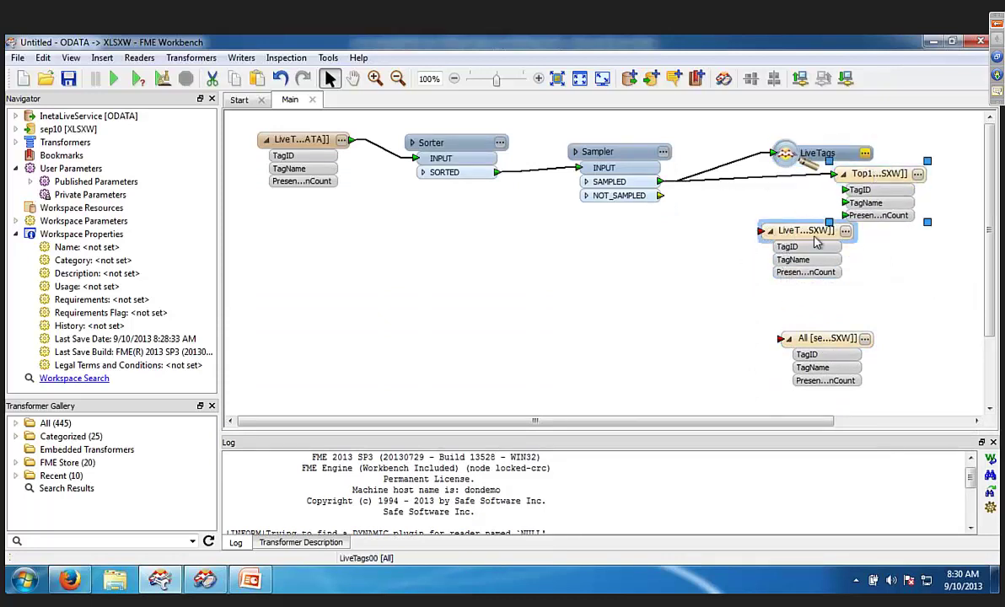
pyautogui.moveTo(812, 231); pyautogui.dragTo(831, 271)
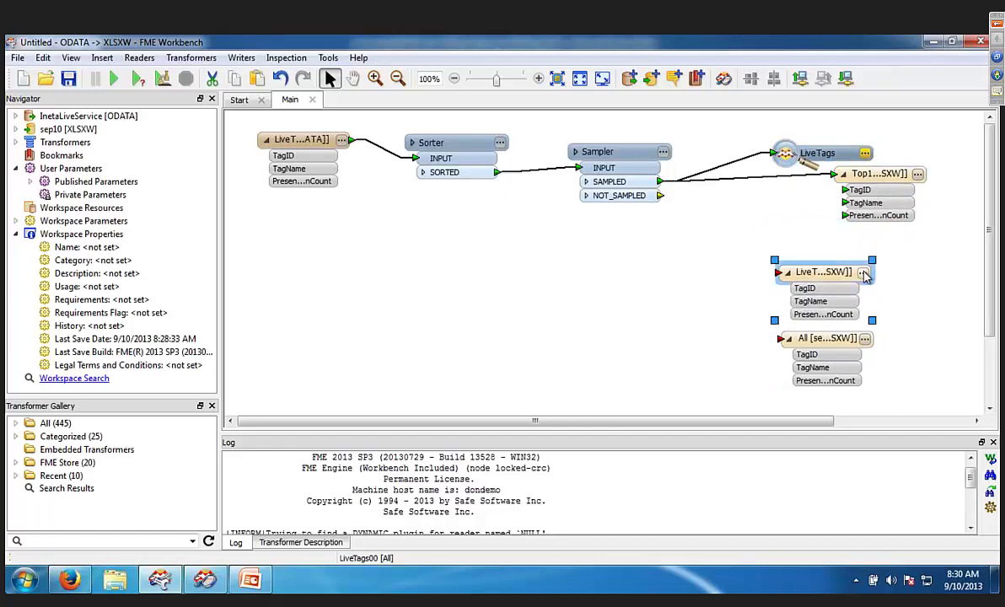
pyautogui.doubleClick(826, 272)
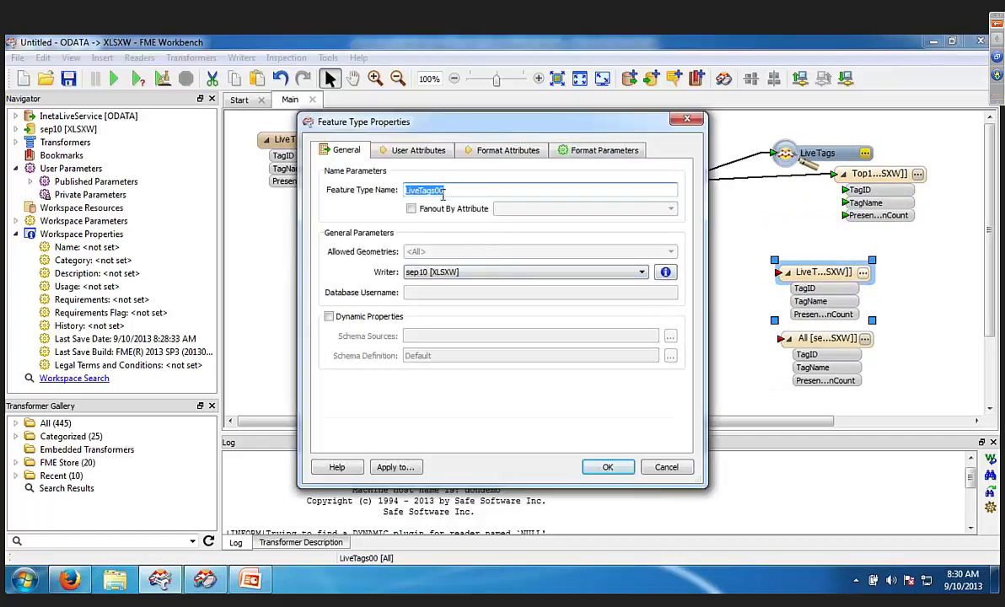
pyautogui.write('o')
pyautogui.press('BackSpace')
pyautogui.write('over15')
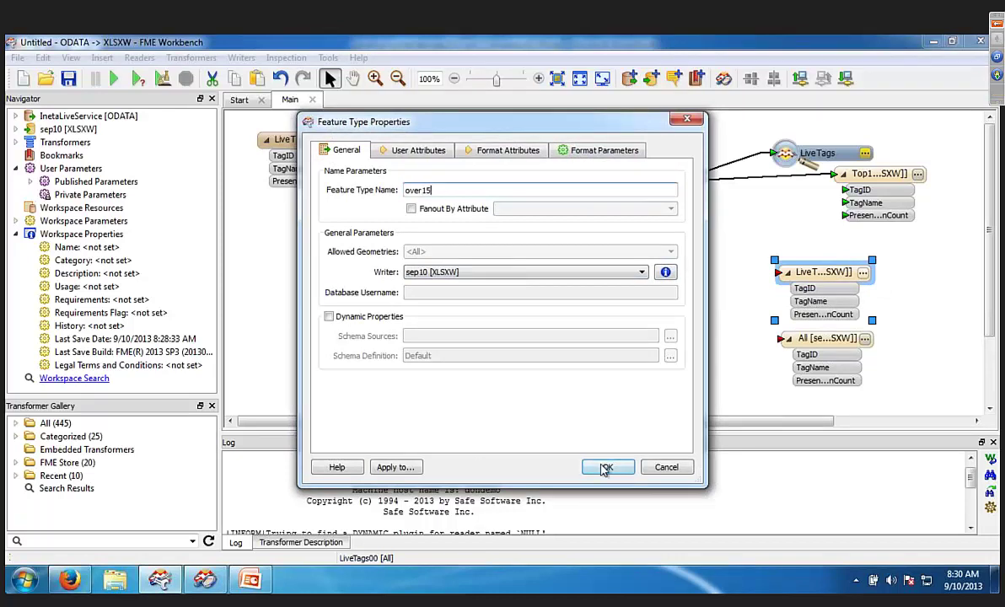
pyautogui.click(605, 467)
# Tuck the Top output below LiveTags and connect NOT_SAMPLED records to over15.
pyautogui.click(847, 270)
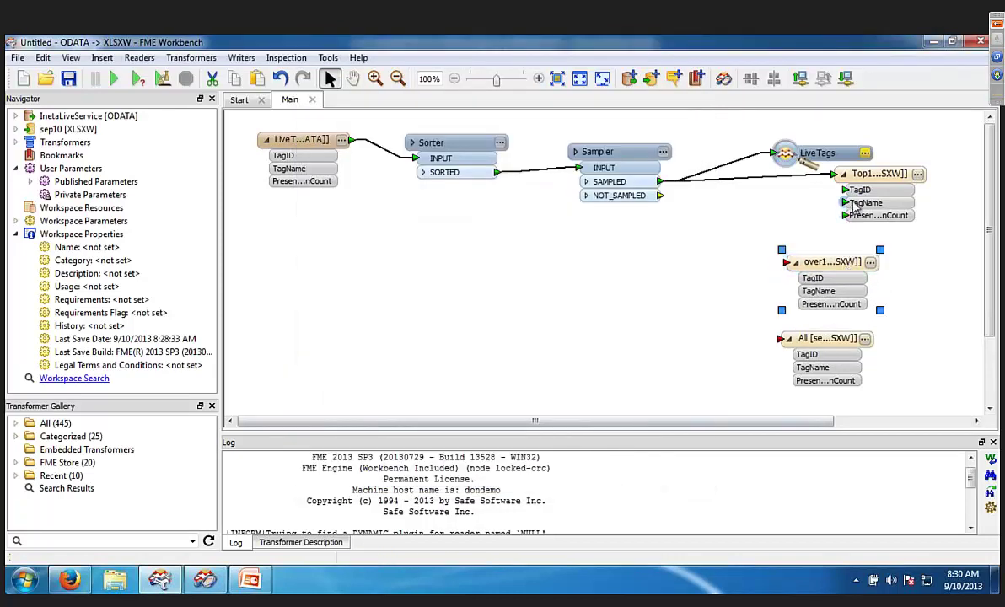
pyautogui.moveTo(859, 174); pyautogui.dragTo(827, 178)
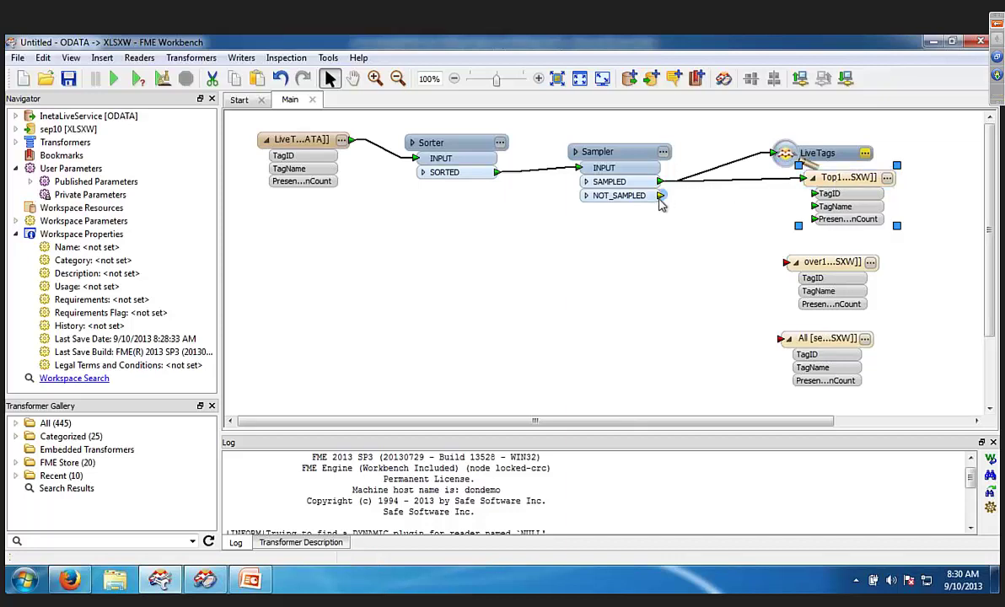
pyautogui.moveTo(660, 195); pyautogui.dragTo(787, 262)
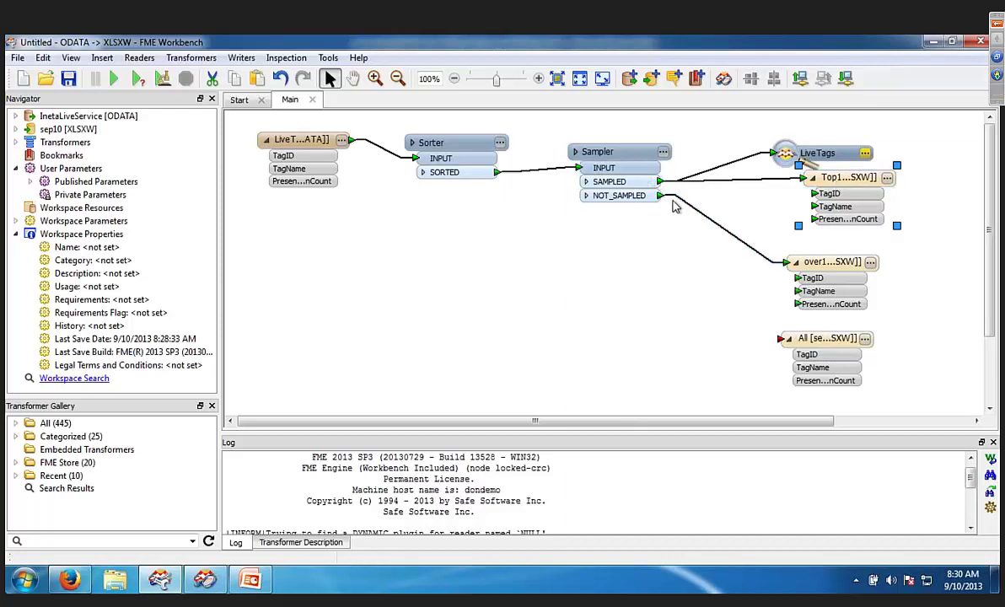
# Route both NOT_SAMPLED and SAMPLED records into All, run the translation, and open Windows Explorer.
pyautogui.moveTo(660, 195); pyautogui.dragTo(781, 338)
pyautogui.moveTo(661, 183); pyautogui.dragTo(777, 338)
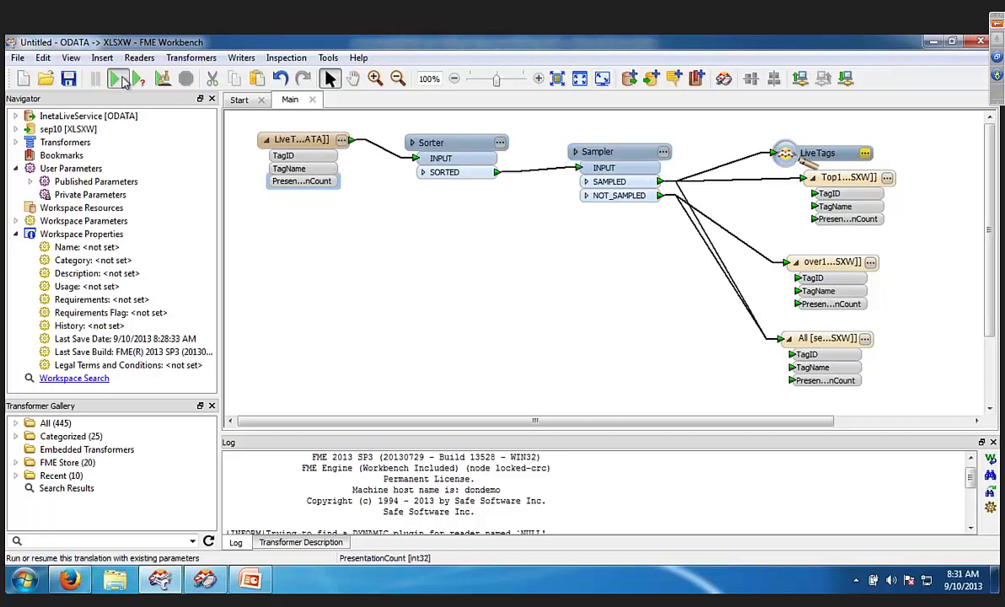
pyautogui.click(114, 78)
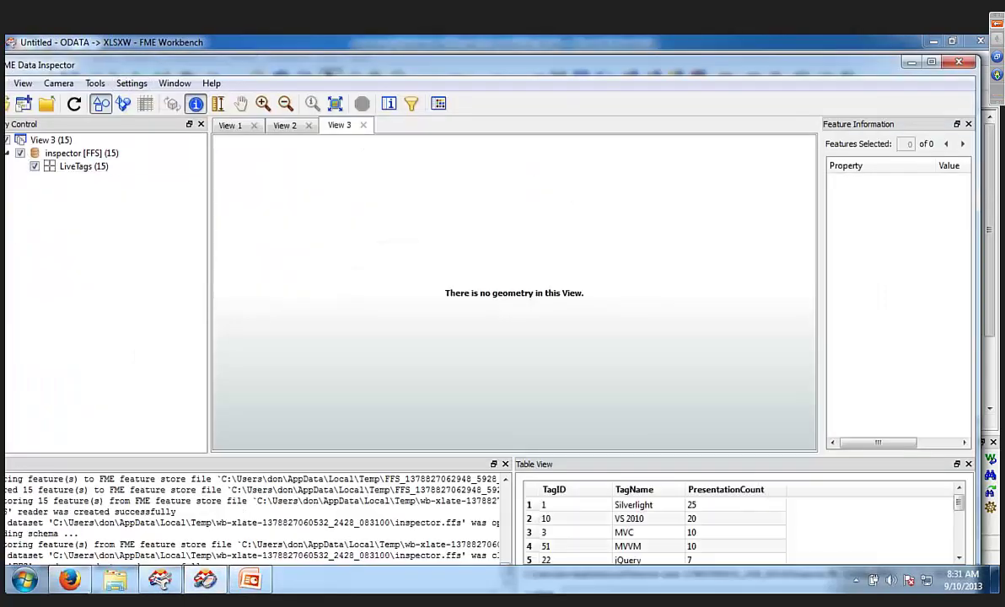
pyautogui.click(122, 582)
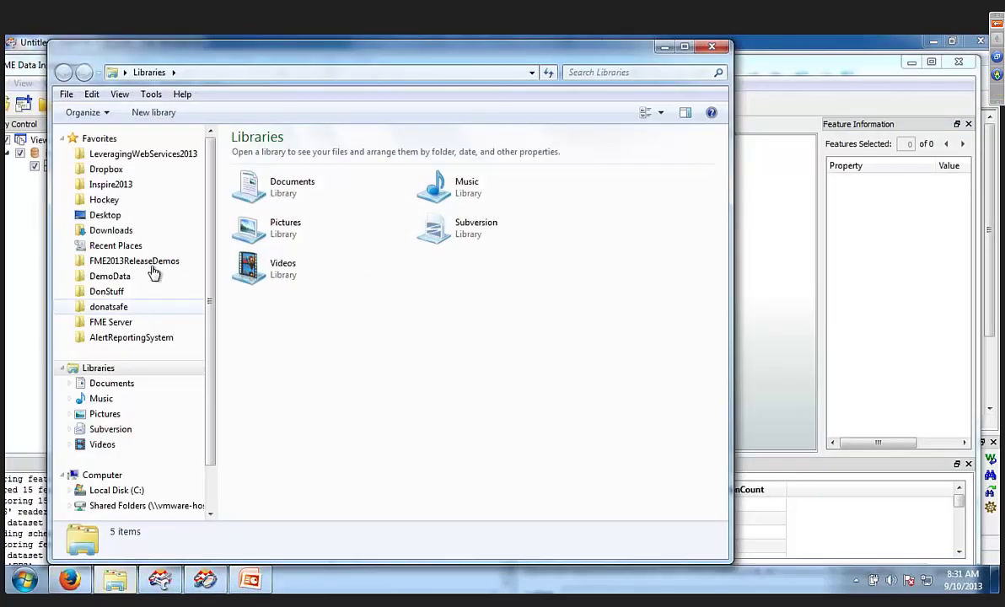
# Browse LeveragingWebServices2013 > Demos > 1-OdataReading > output and open sep10.xls.
pyautogui.click(135, 154)
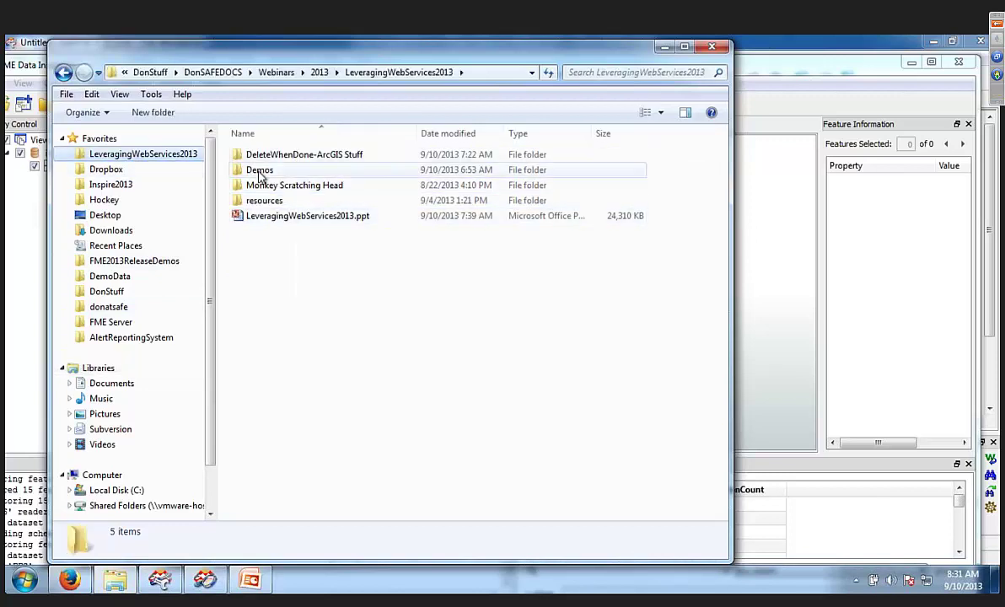
pyautogui.doubleClick(259, 170)
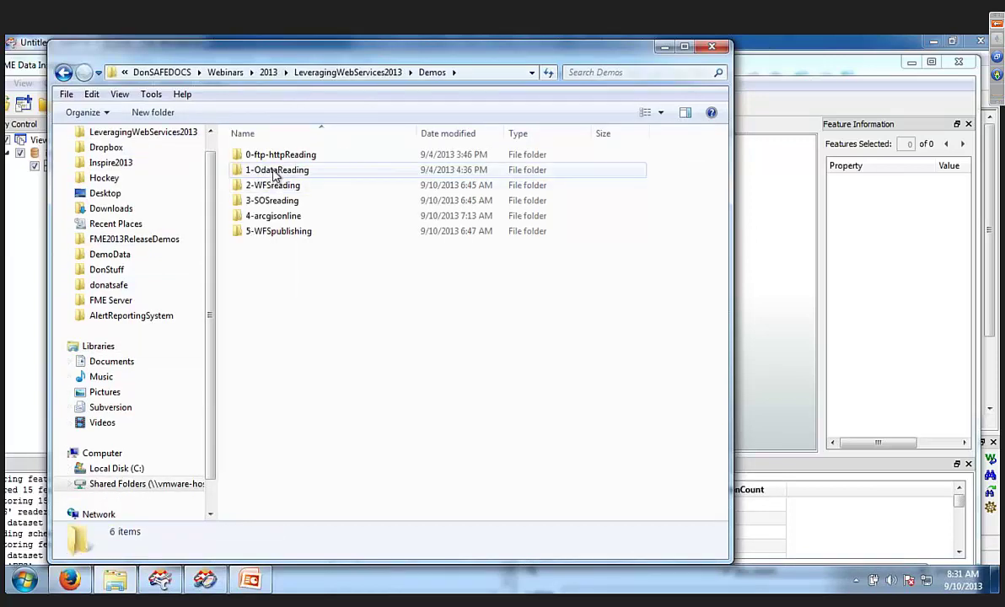
pyautogui.doubleClick(274, 171)
pyautogui.doubleClick(261, 155)
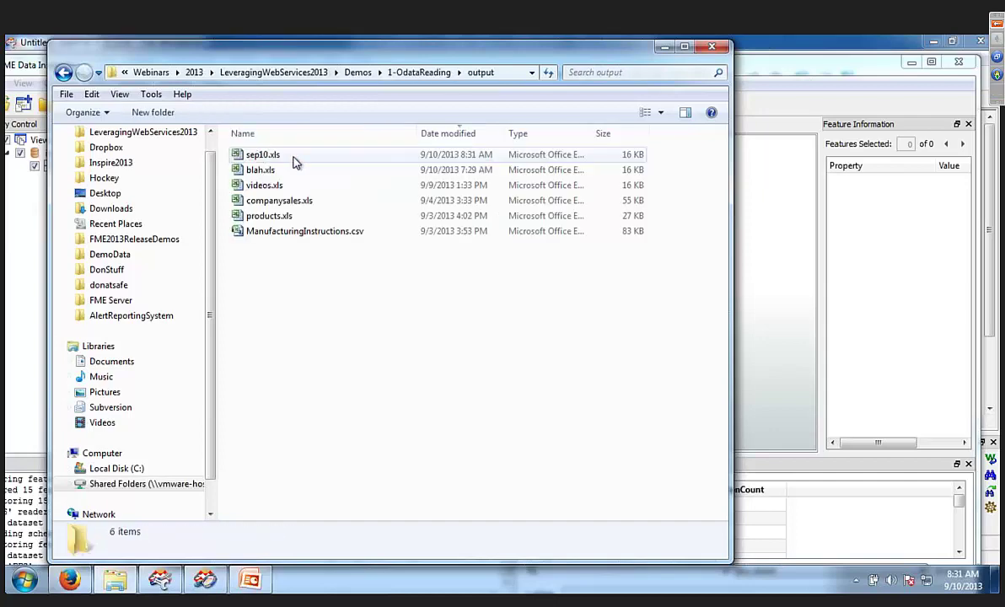
pyautogui.doubleClick(260, 154)
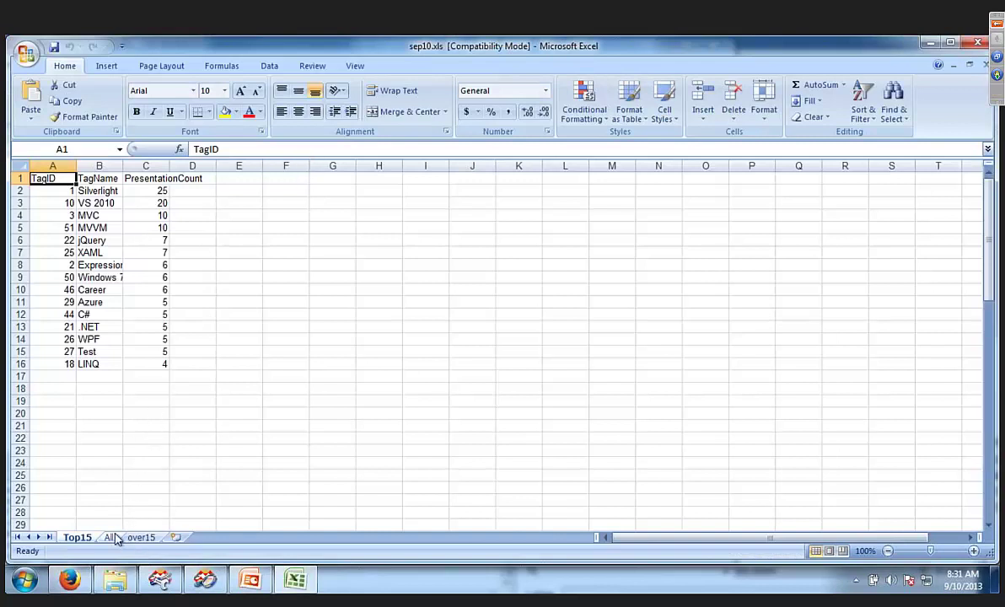
# Check the All and over15 sheets of sep10.xls, then close Excel.
pyautogui.click(109, 538)
pyautogui.click(141, 538)
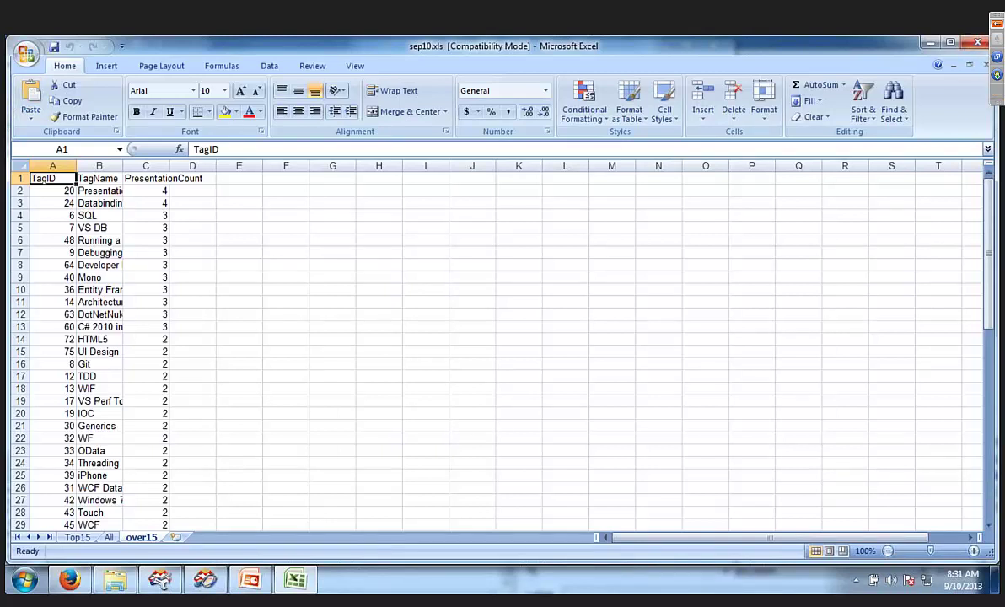
pyautogui.click(974, 46)
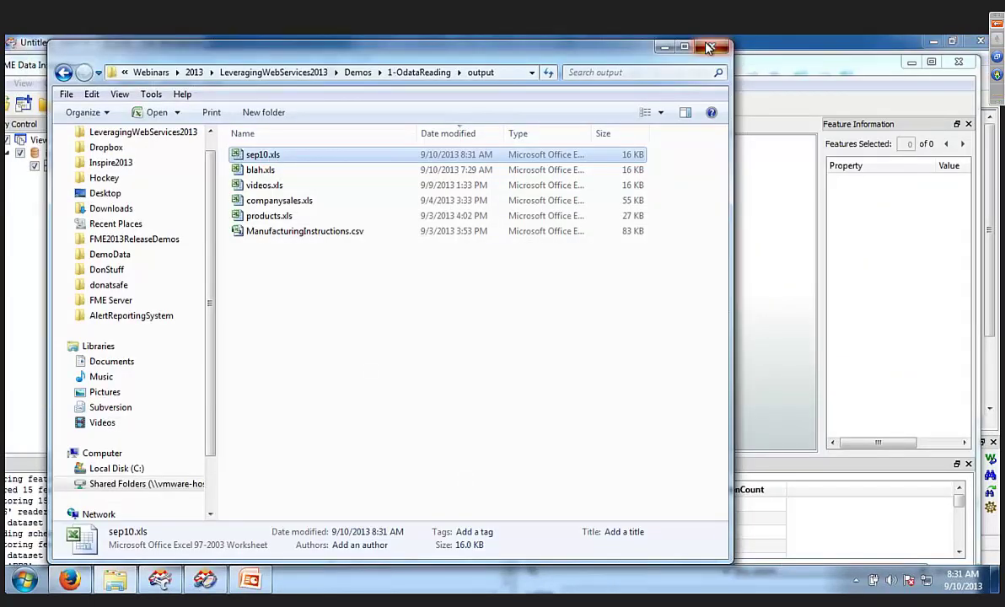
# Close Explorer and the Data Inspector, then switch to the PowerPoint presentation.
pyautogui.click(710, 47)
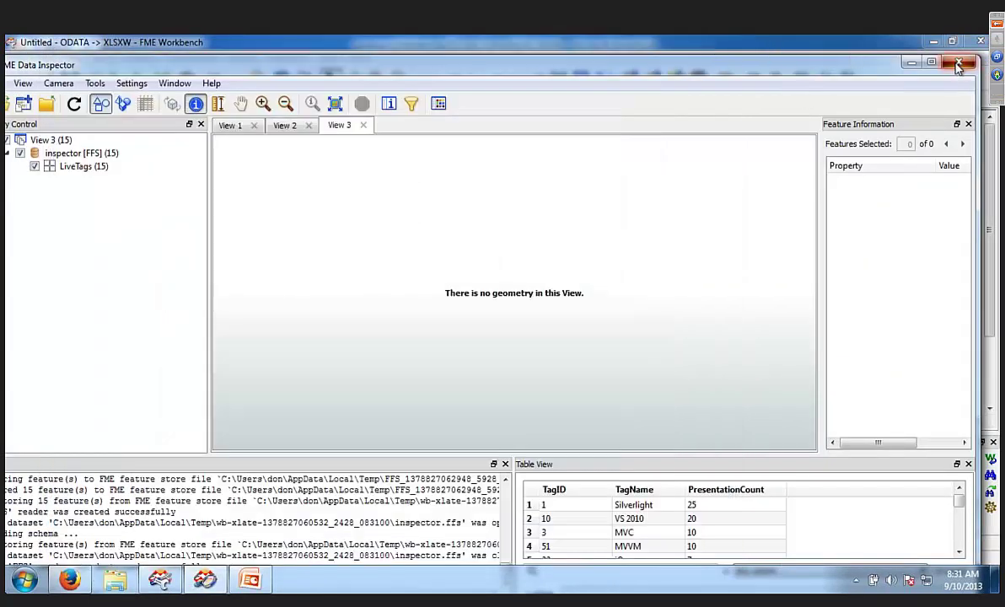
pyautogui.click(910, 61)
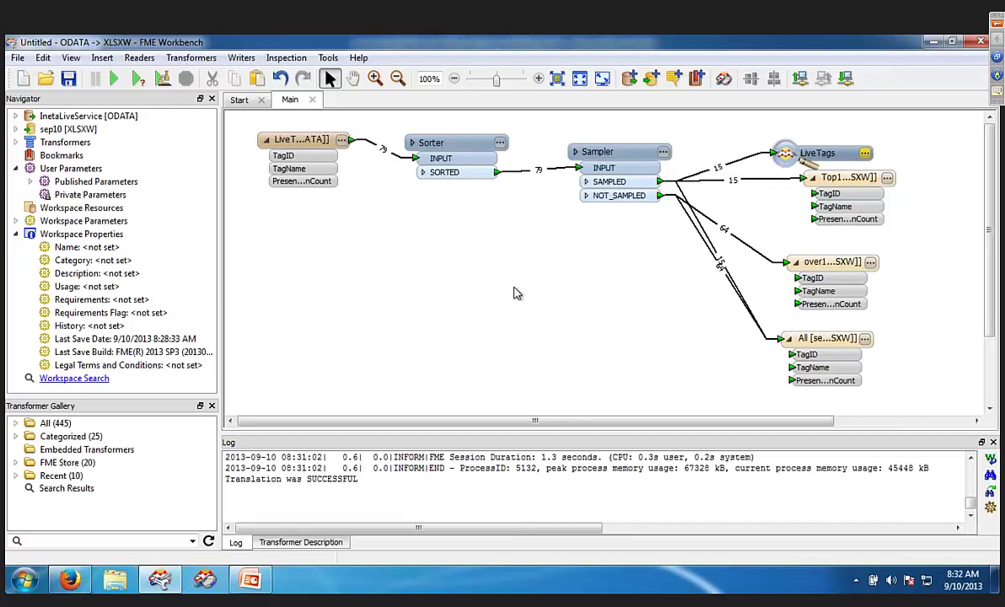
pyautogui.click(248, 580)
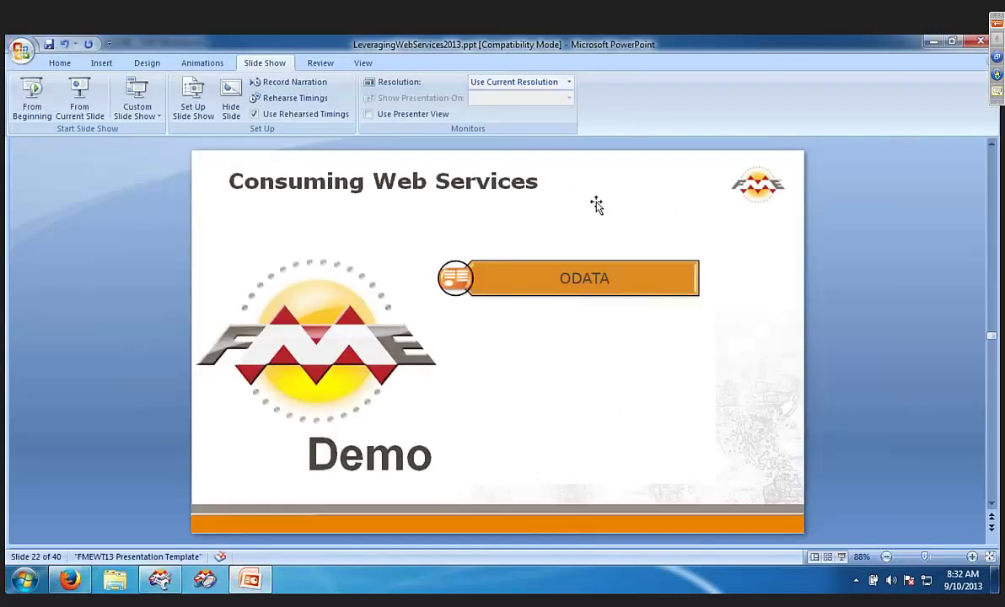
# Present the Consuming Web Services slide from the current slide and step through its service list builds.
pyautogui.click(79, 97)
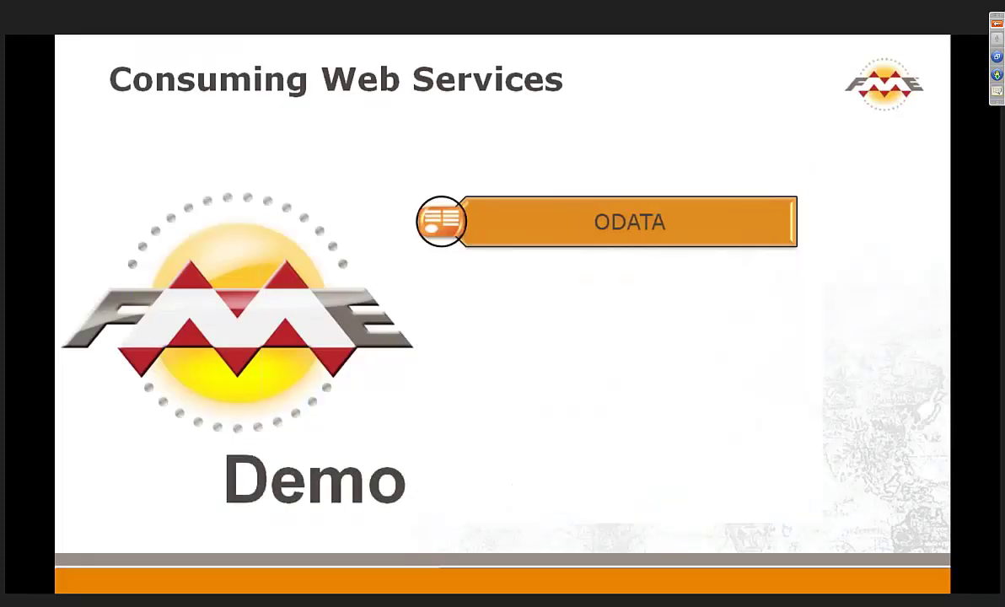
pyautogui.press('Left')
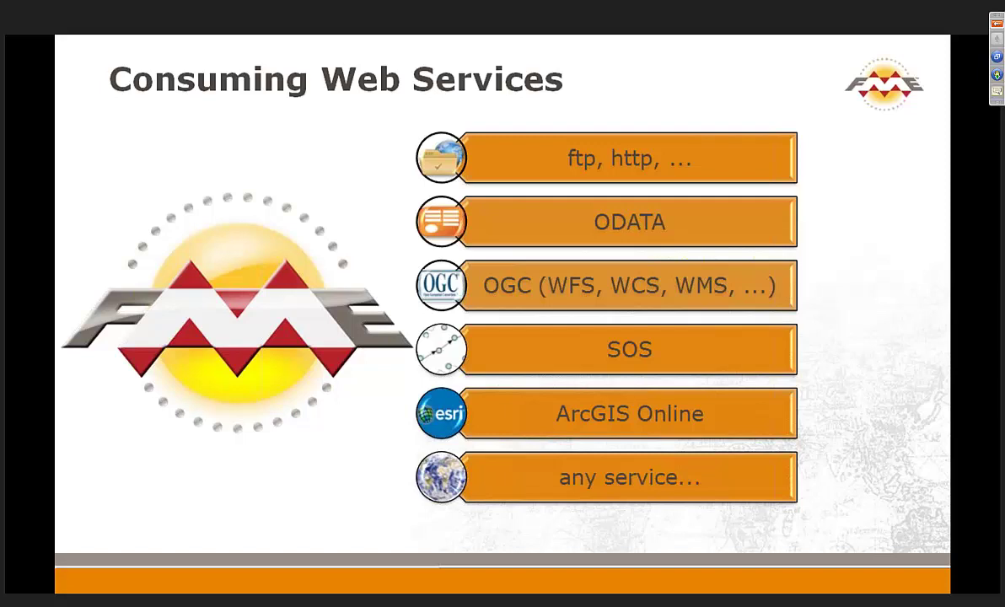
pyautogui.press('Right')
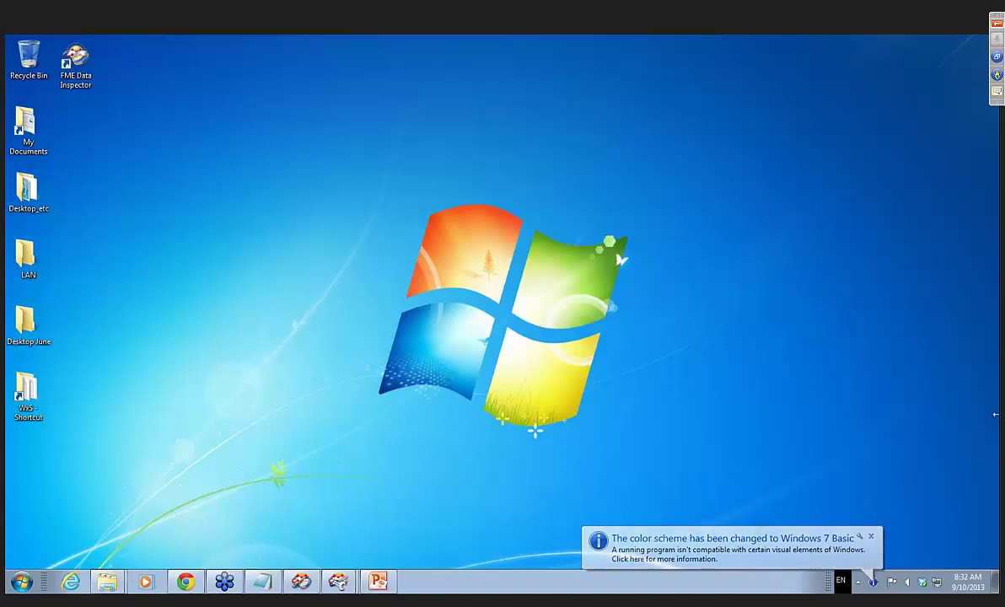
# In Data Inspector, open a dataset with the pasted deegree3 WFS URL and bring up its parameters.
pyautogui.click(871, 537)
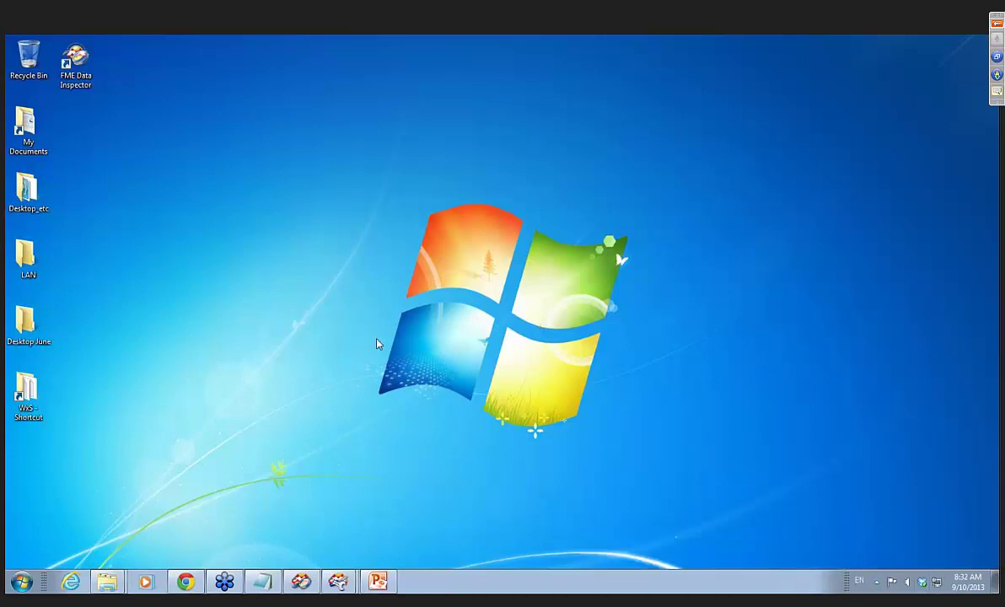
pyautogui.click(302, 584)
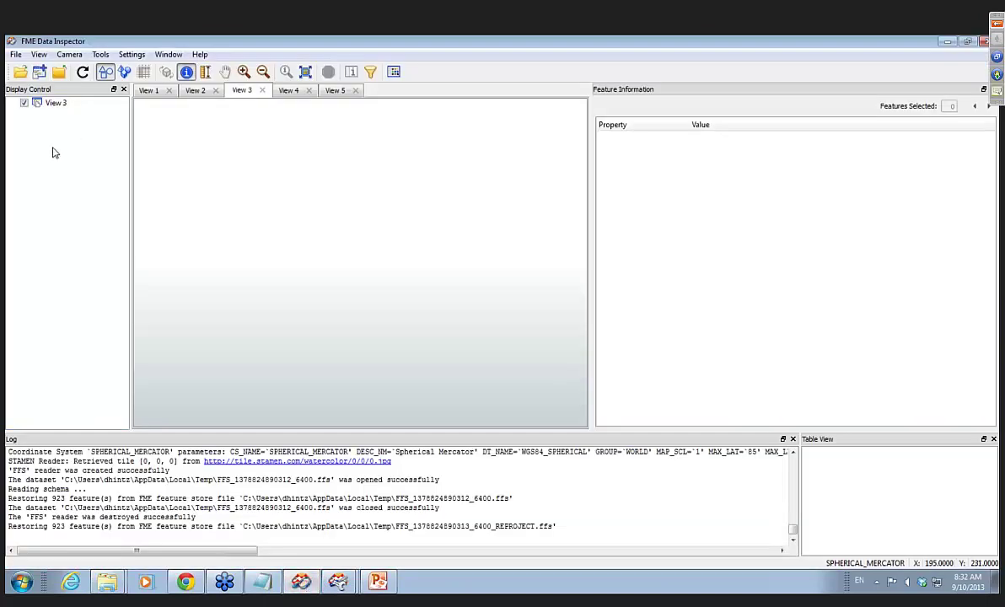
pyautogui.click(19, 73)
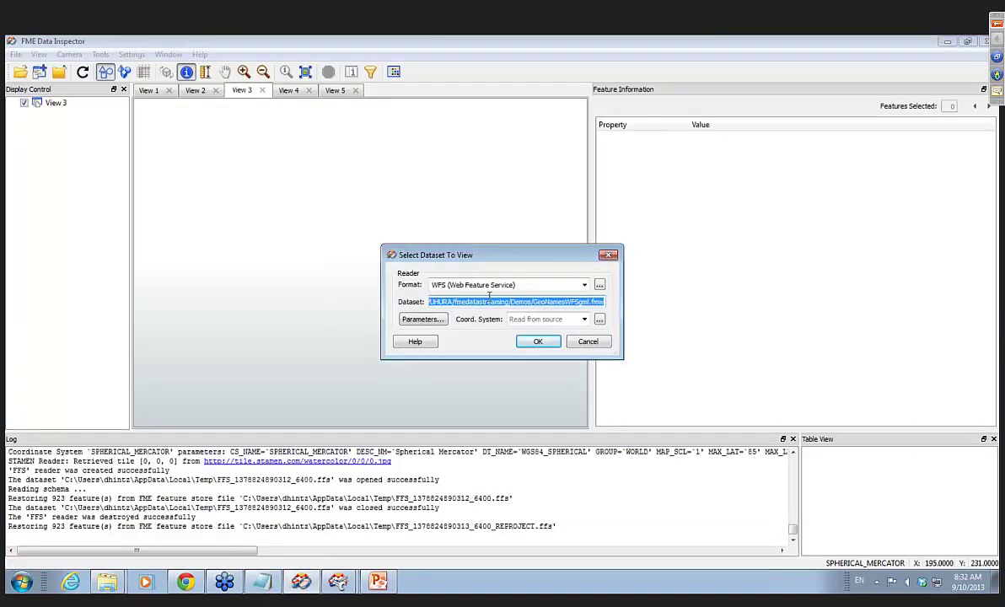
pyautogui.write('http://deegree3-demo.deegree.org:80/inspire-workspace/services/wfs')
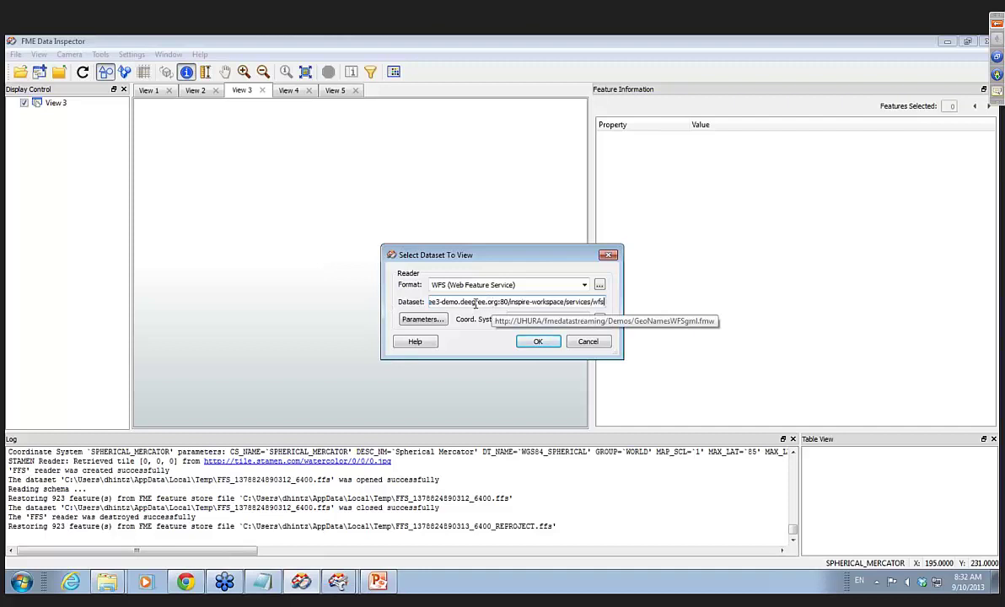
pyautogui.press('Home')
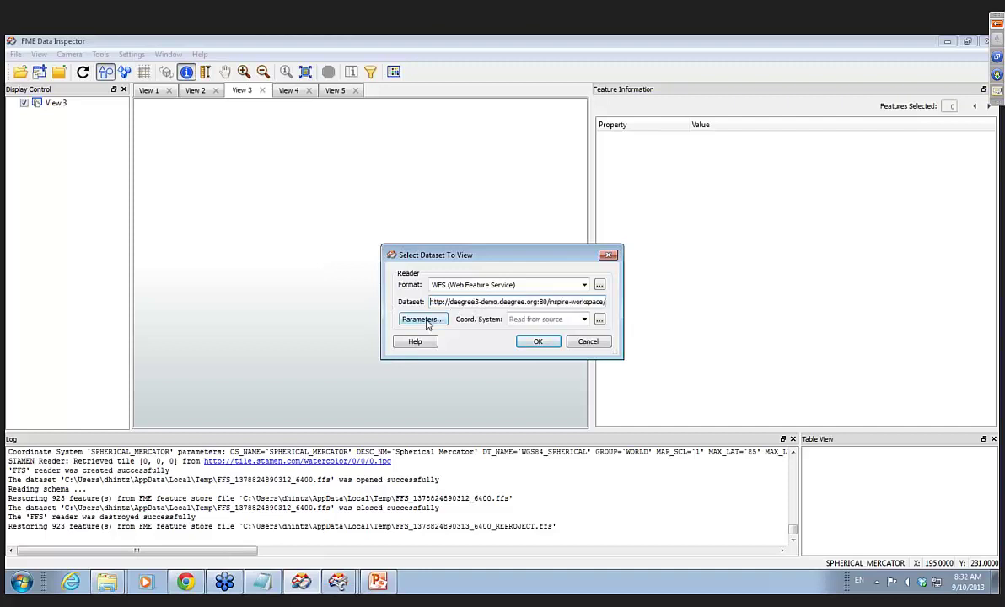
pyautogui.click(421, 320)
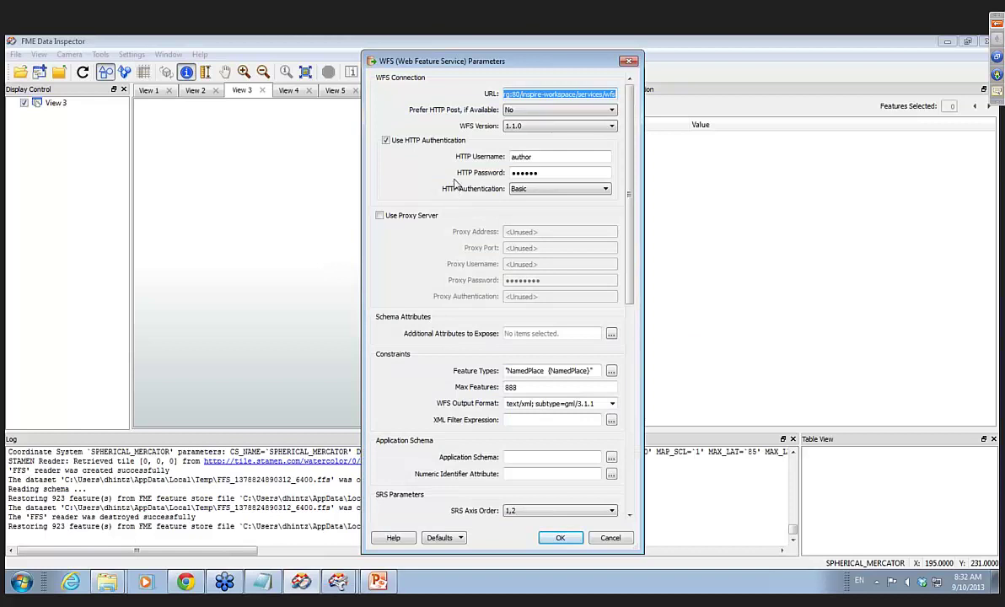
# Turn off HTTP authentication and choose CadastralParcel as the WFS feature type.
pyautogui.click(395, 141)
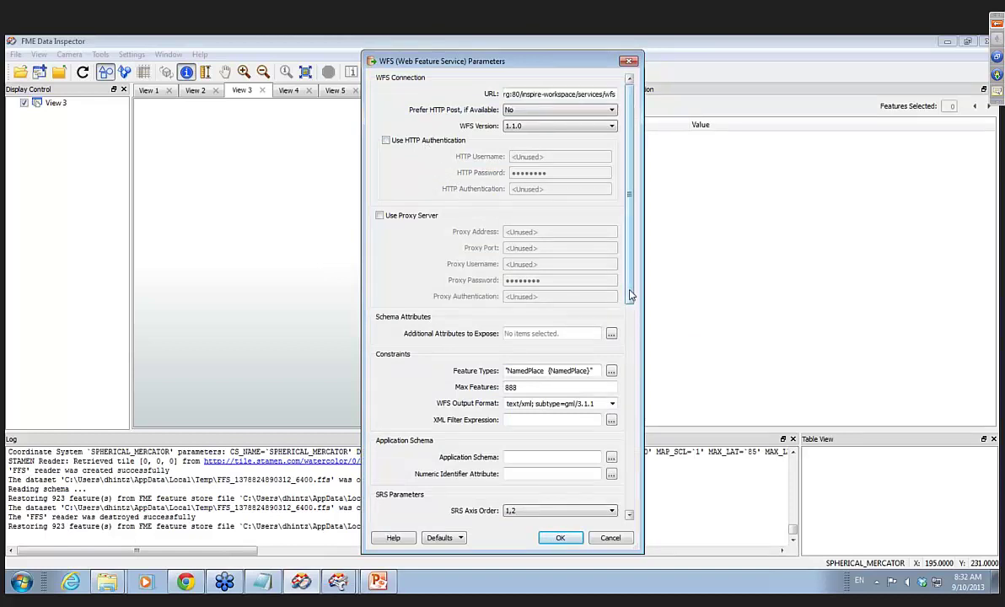
pyautogui.tripleClick(607, 97)
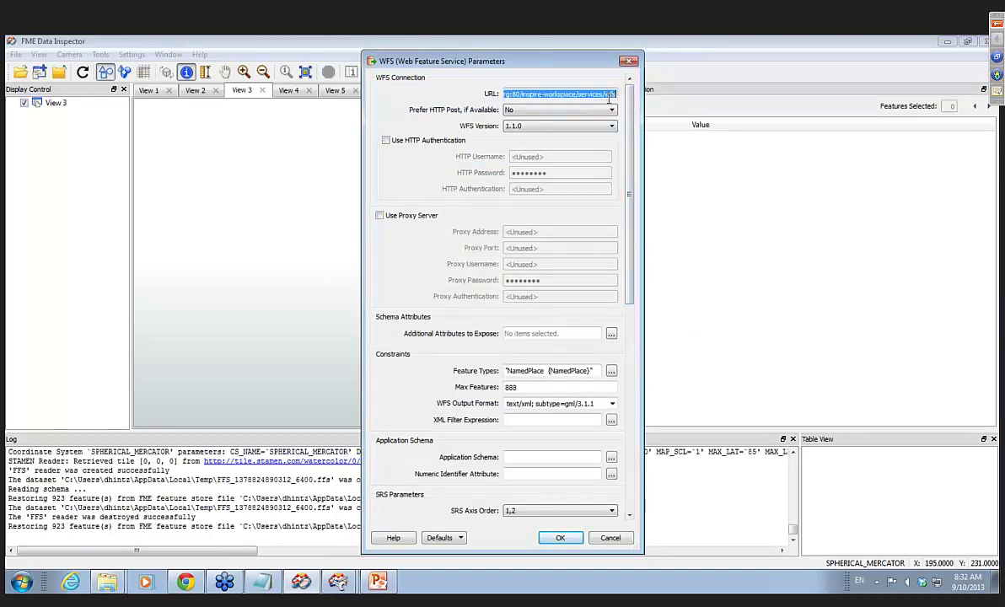
pyautogui.click(608, 97)
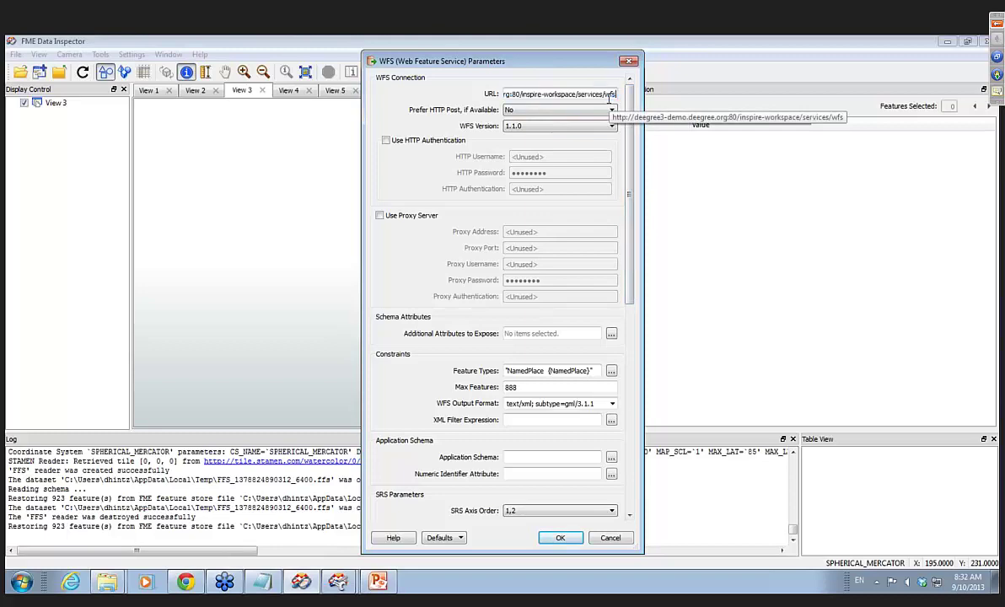
pyautogui.press('Home')
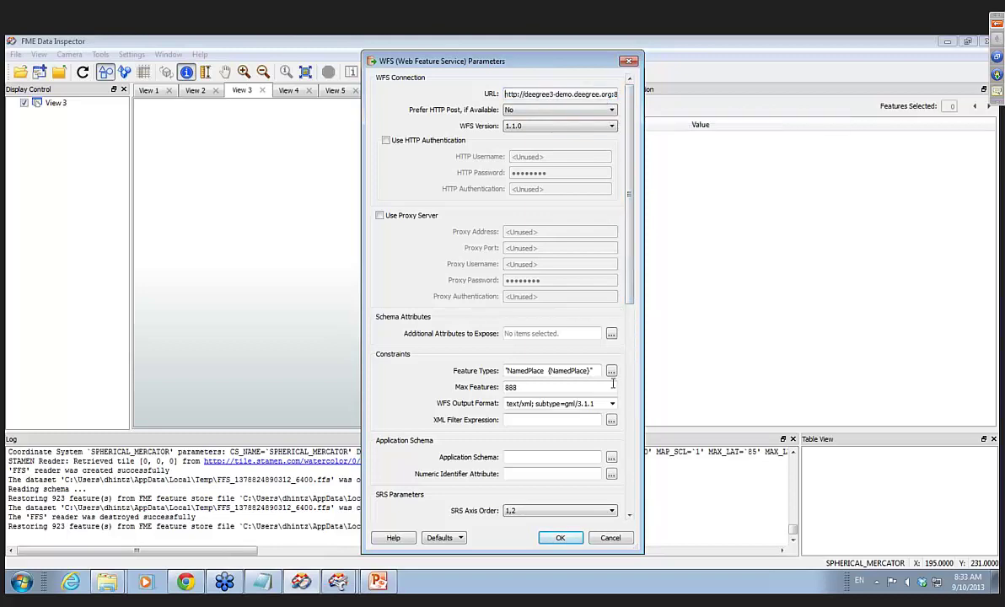
pyautogui.click(612, 370)
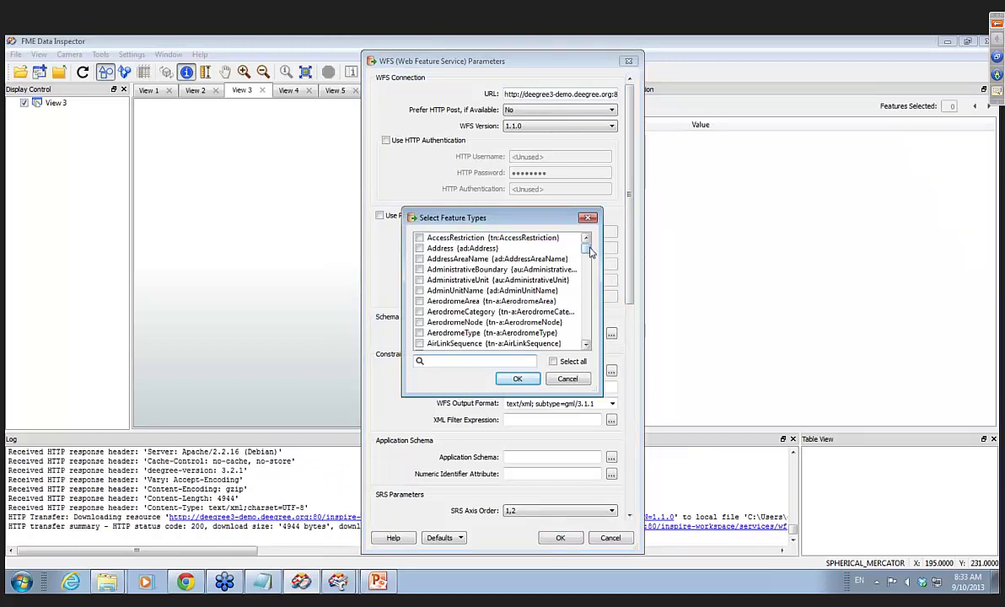
pyautogui.moveTo(598, 395); pyautogui.dragTo(605, 508)
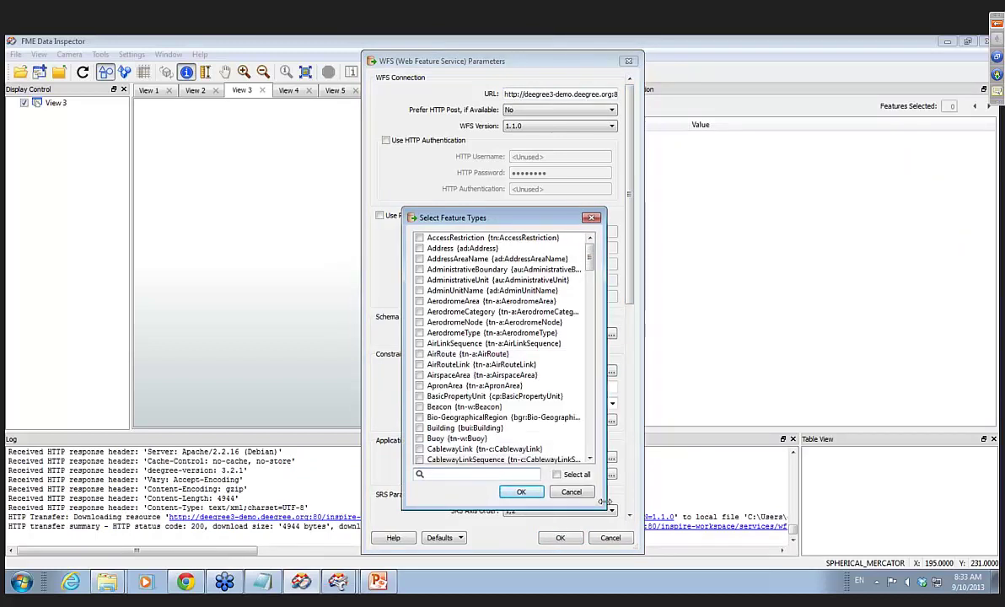
pyautogui.scroll(-3, 594, 326)
pyautogui.moveTo(589, 272)
pyautogui.mouseDown()
pyautogui.moveTo(590, 434)
pyautogui.moveTo(593, 278)
pyautogui.mouseUp()
pyautogui.click(420, 311)
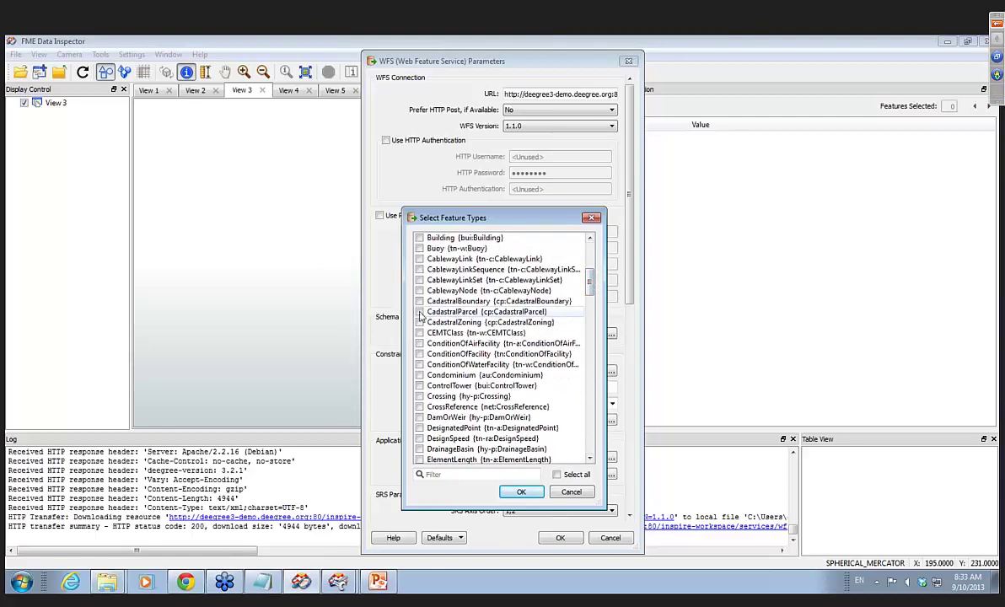
pyautogui.click(521, 493)
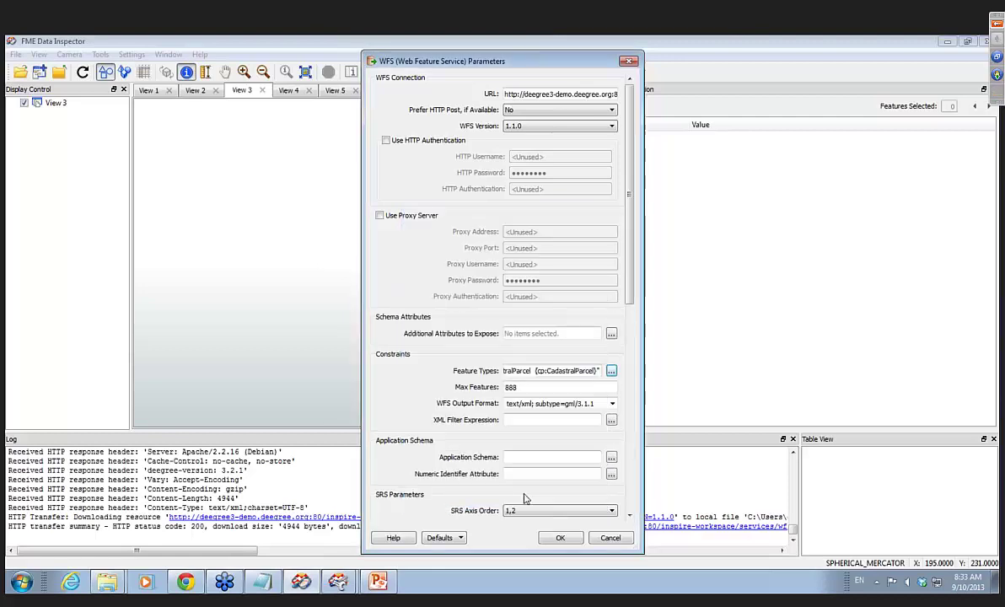
# Set WFS output format to text/xml; subtype=gml/3.2.1 and SRS axis order 2,1, then accept.
pyautogui.scroll(-3, 610, 342)
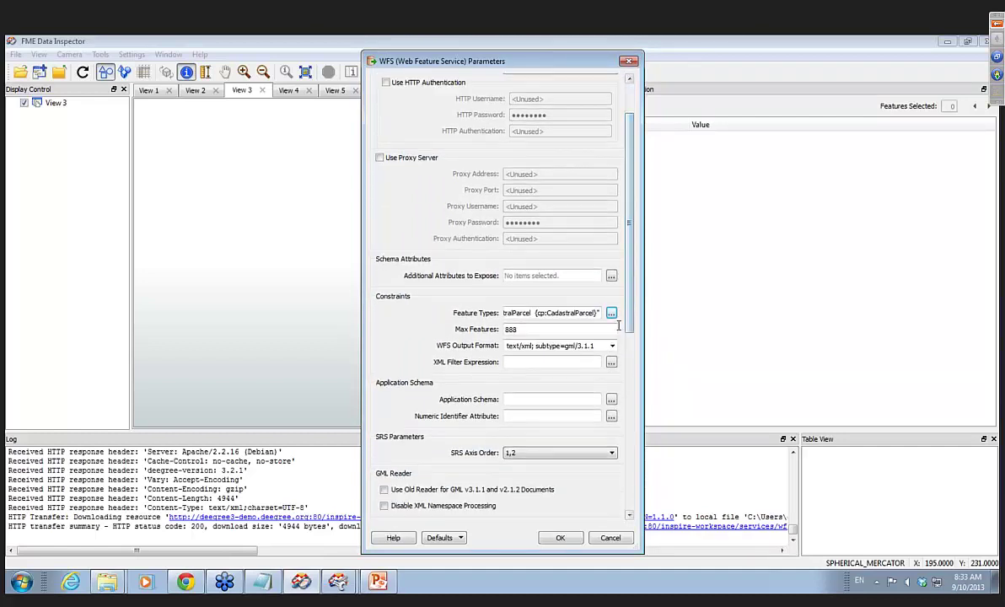
pyautogui.click(612, 346)
pyautogui.click(602, 362)
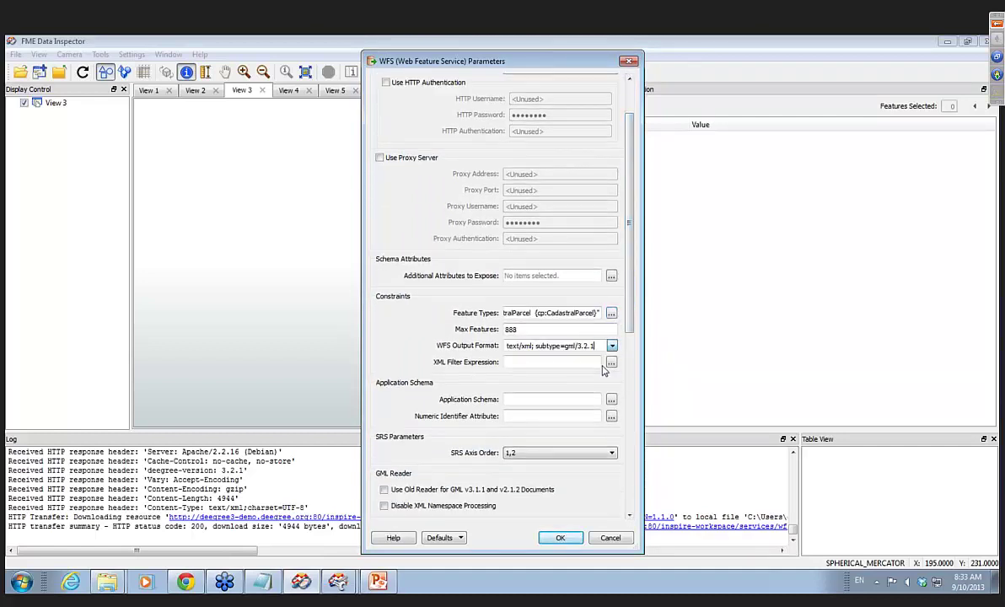
pyautogui.scroll(-5, 607, 364)
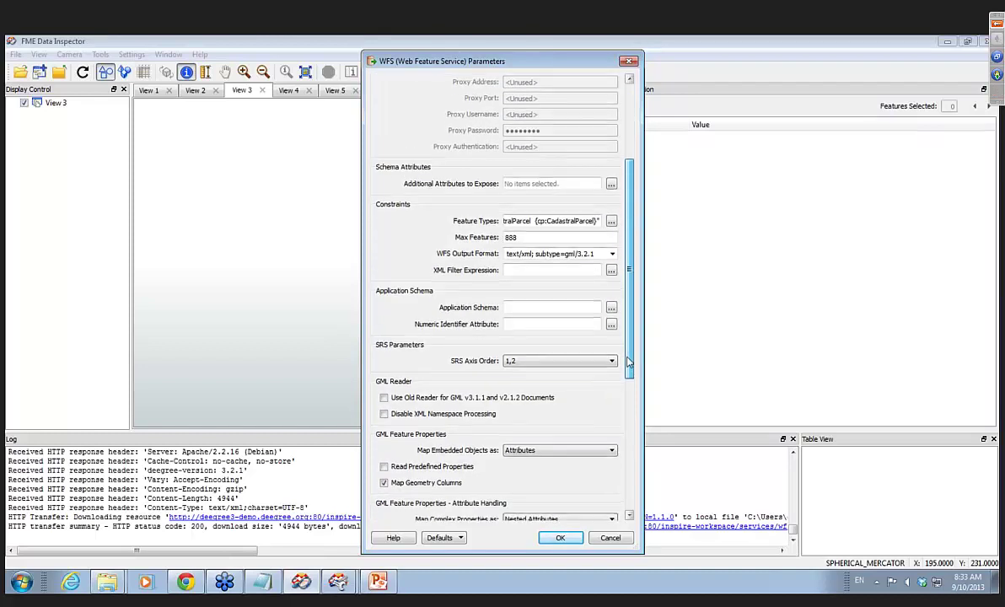
pyautogui.click(611, 360)
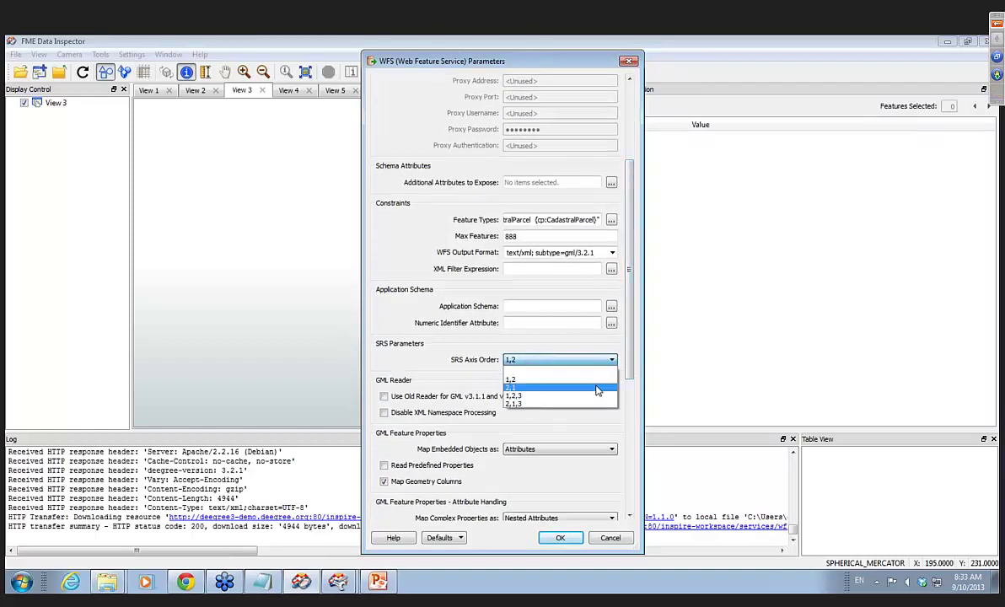
pyautogui.click(597, 390)
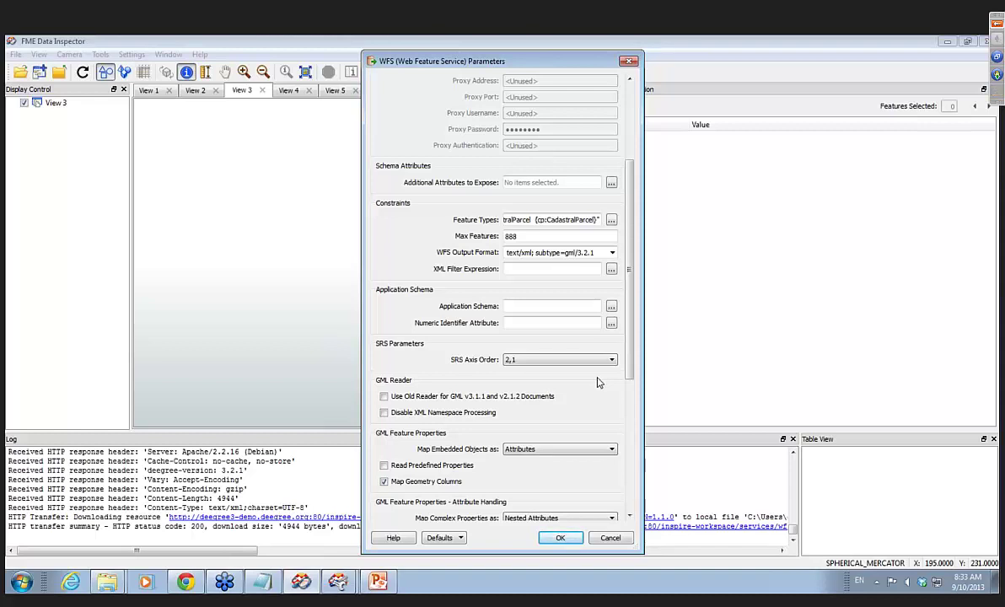
pyautogui.moveTo(629, 321); pyautogui.dragTo(633, 423)
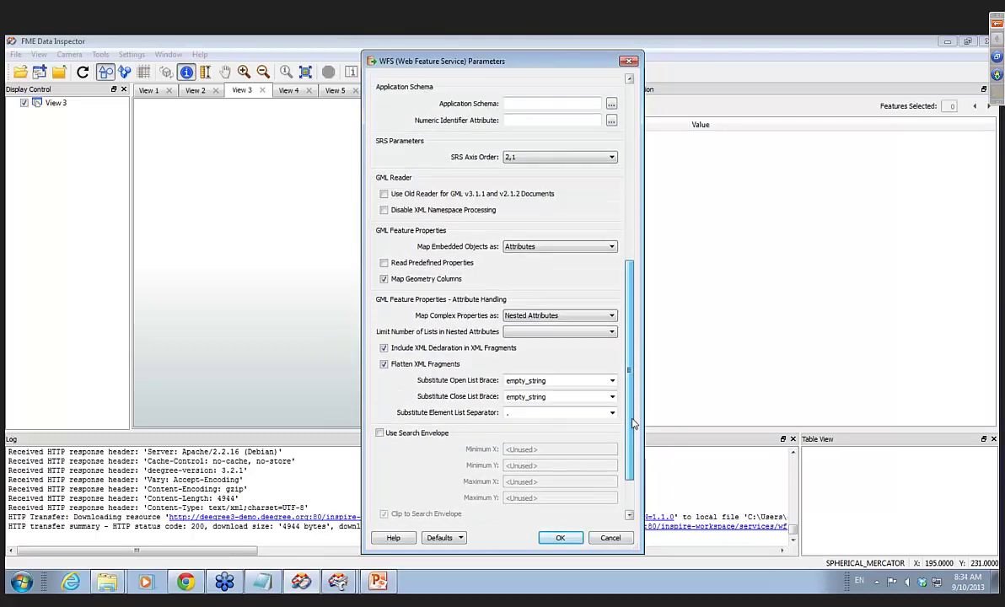
pyautogui.click(560, 537)
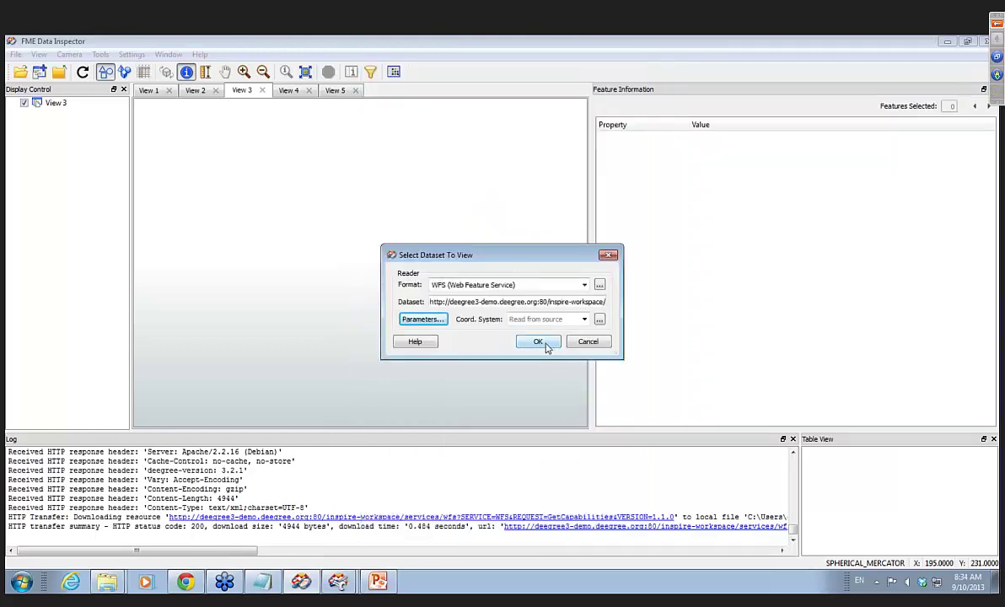
# Load the 888 CadastralParcel features into a new view and inspect several parcels' properties.
pyautogui.click(542, 343)
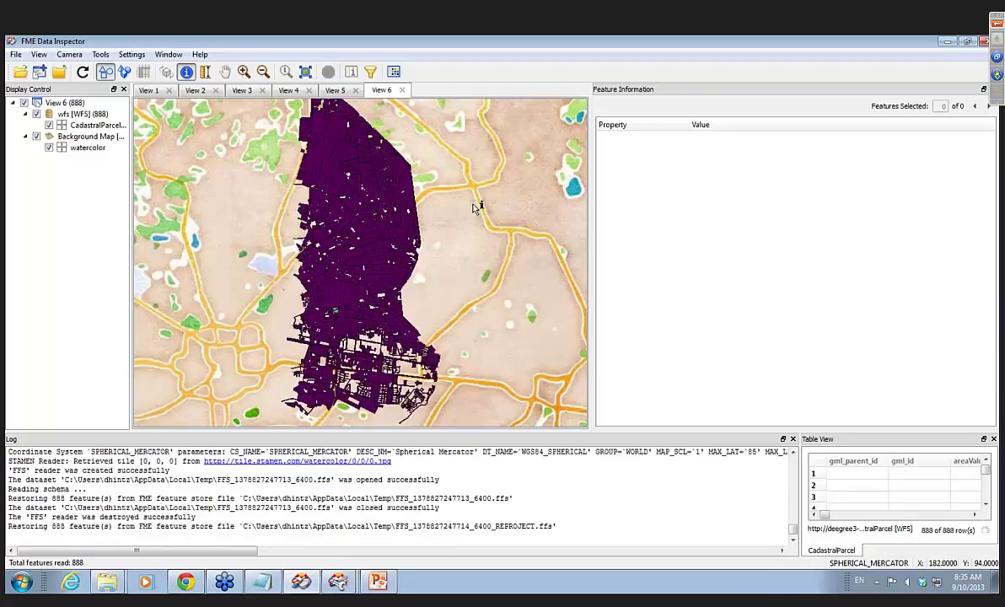
pyautogui.click(337, 180)
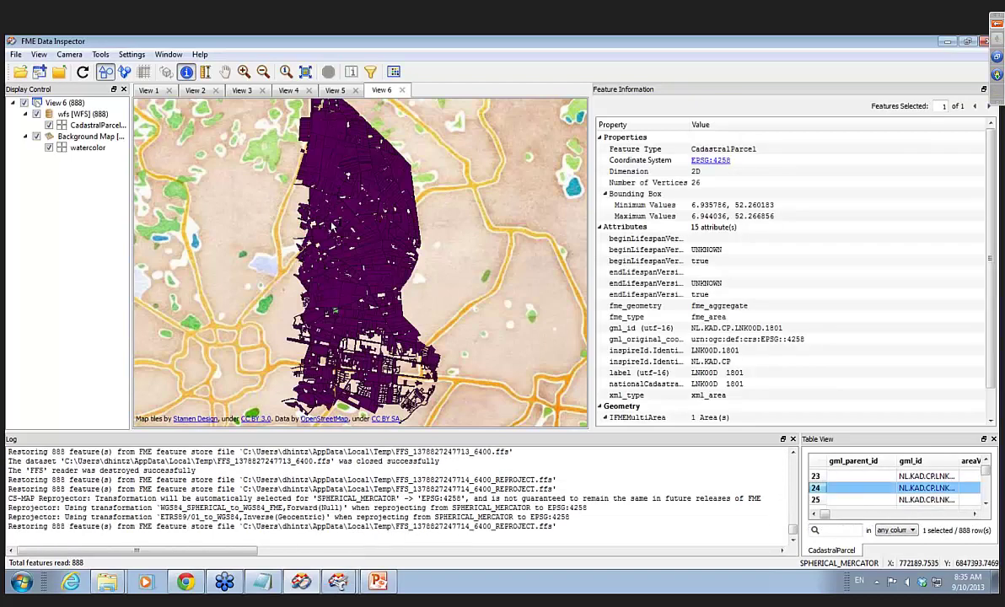
pyautogui.click(329, 225)
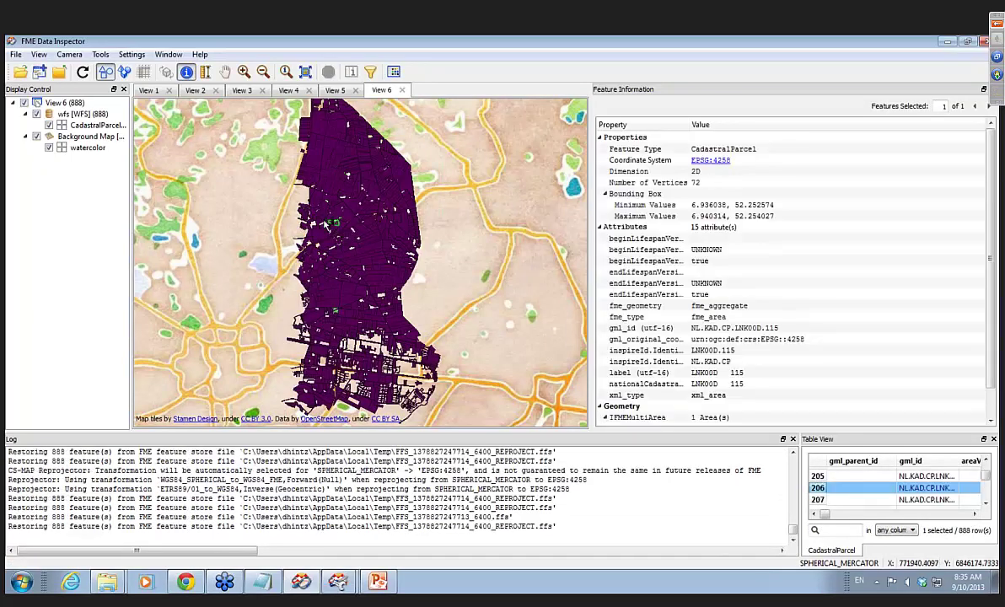
pyautogui.click(335, 266)
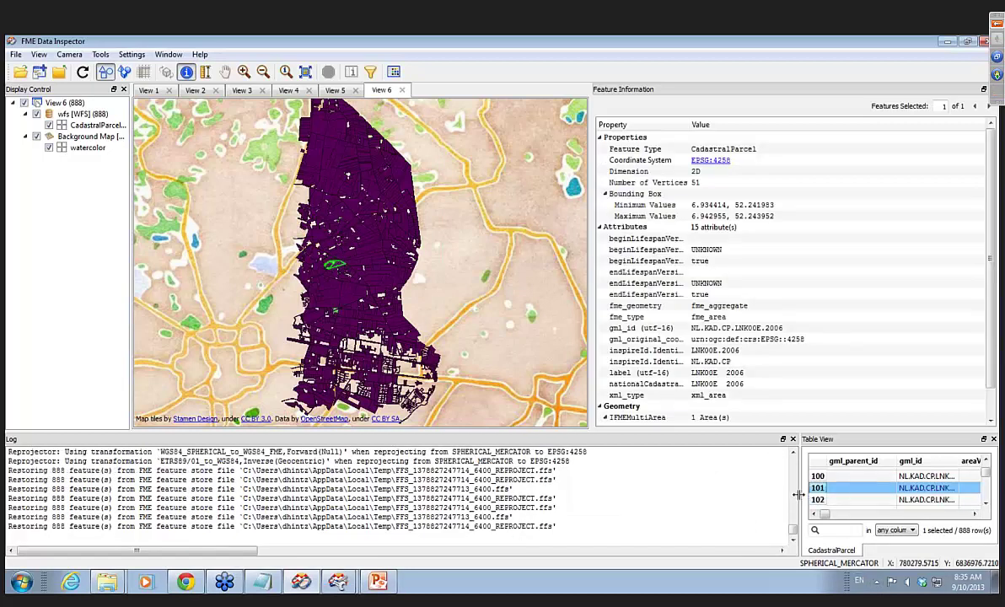
pyautogui.moveTo(797, 468); pyautogui.dragTo(367, 506)
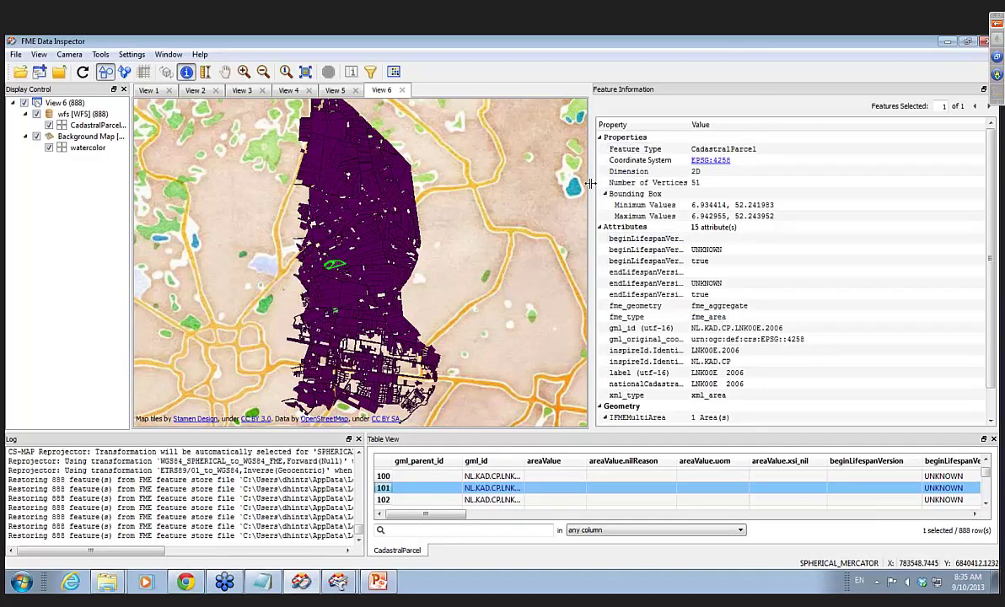
# Inspect cadastral parcel 296's attributes, including its EPSG:4258 coordinate system and bounding box.
pyautogui.moveTo(591, 183); pyautogui.dragTo(518, 191)
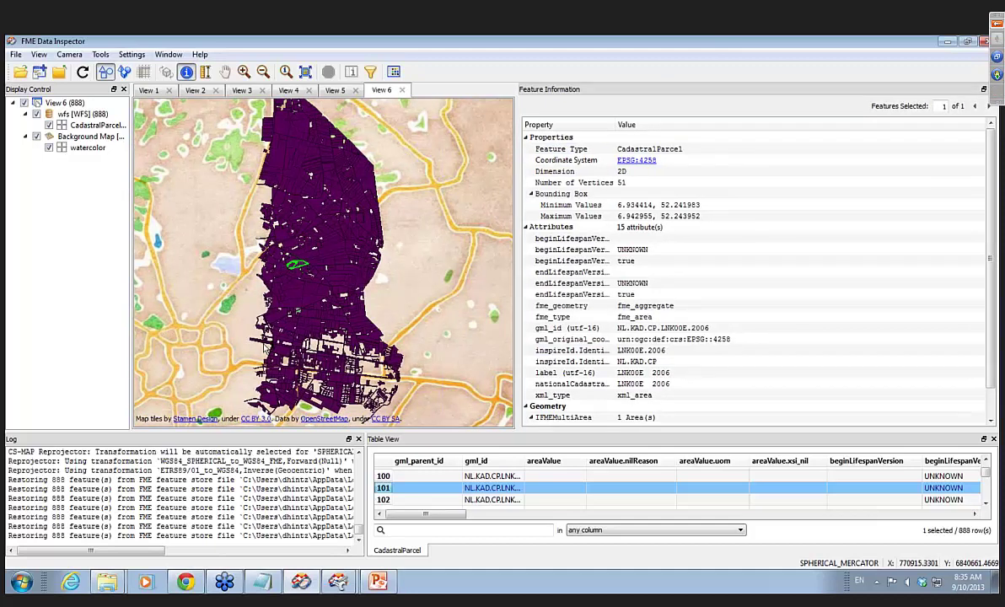
pyautogui.click(251, 337)
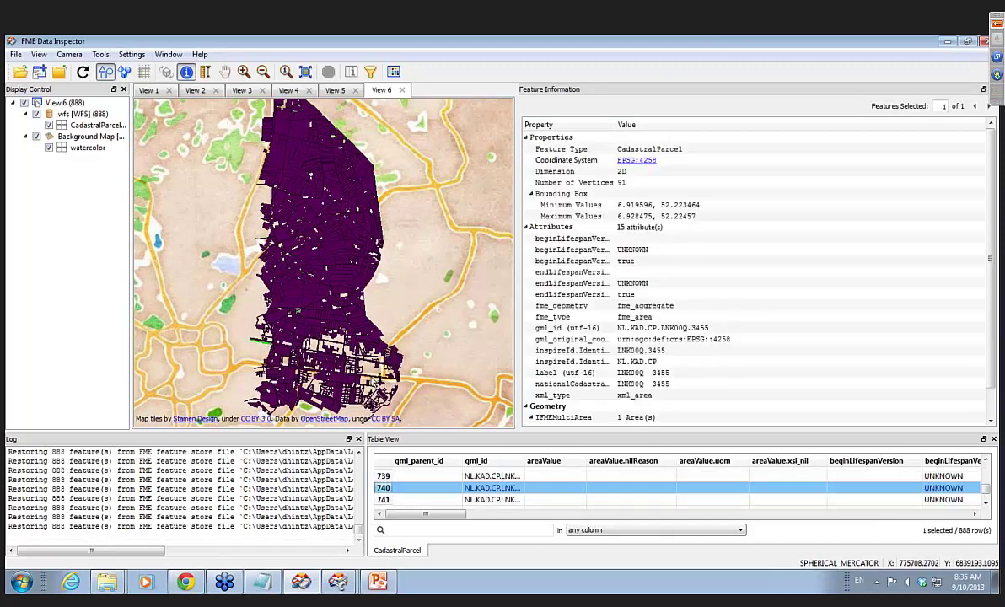
pyautogui.click(377, 369)
pyautogui.click(376, 367)
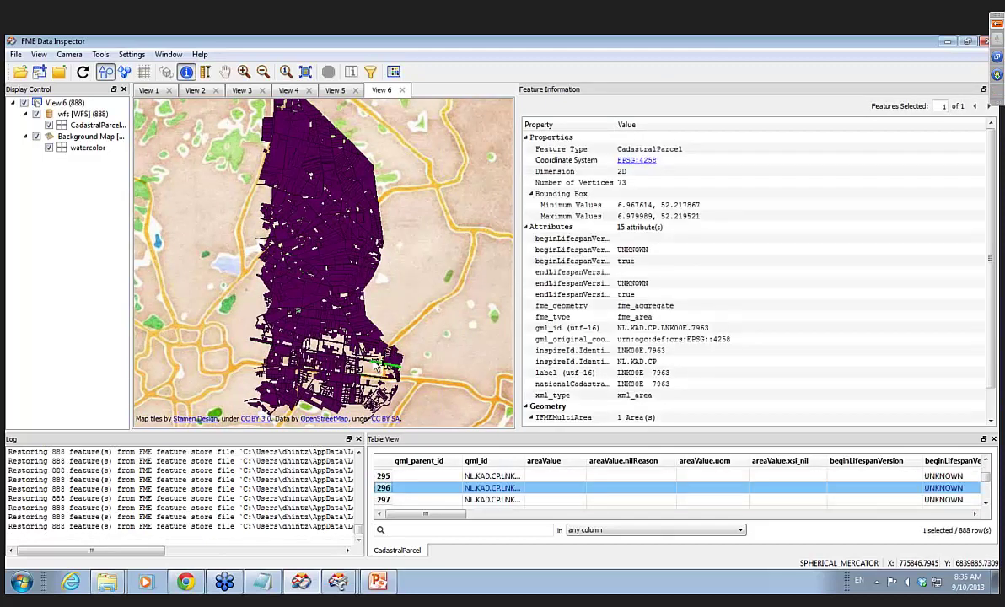
pyautogui.click(243, 72)
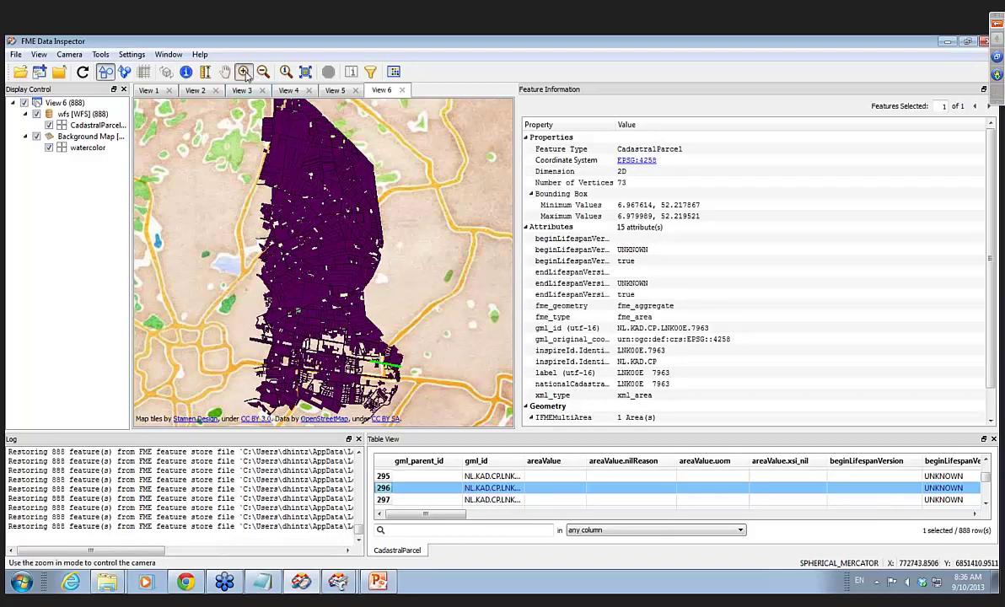
# Zoom in on the southern parcels, look at FME Options without changes, and widen the Property column.
pyautogui.moveTo(305, 325); pyautogui.dragTo(403, 382)
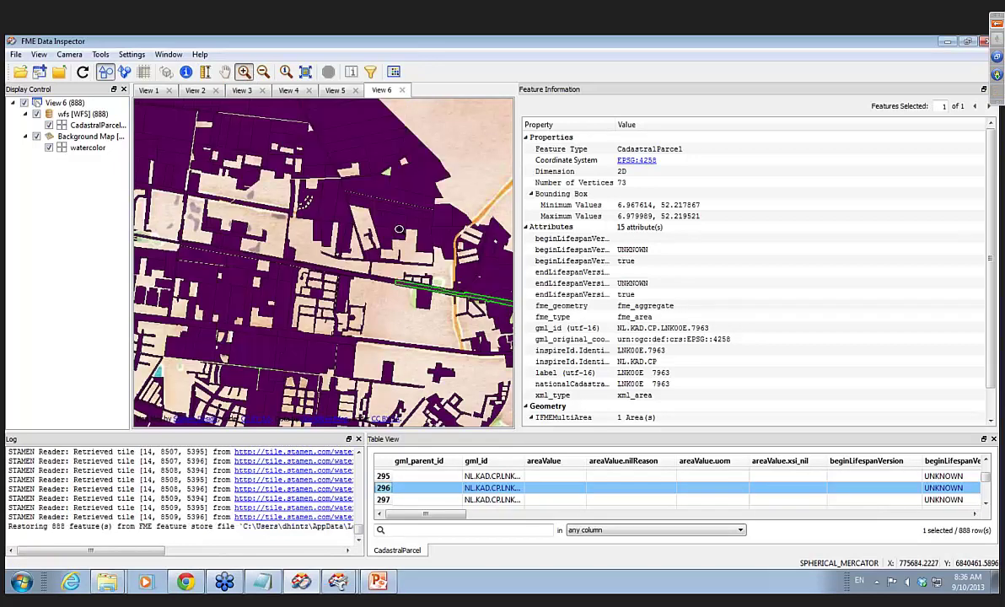
pyautogui.click(100, 54)
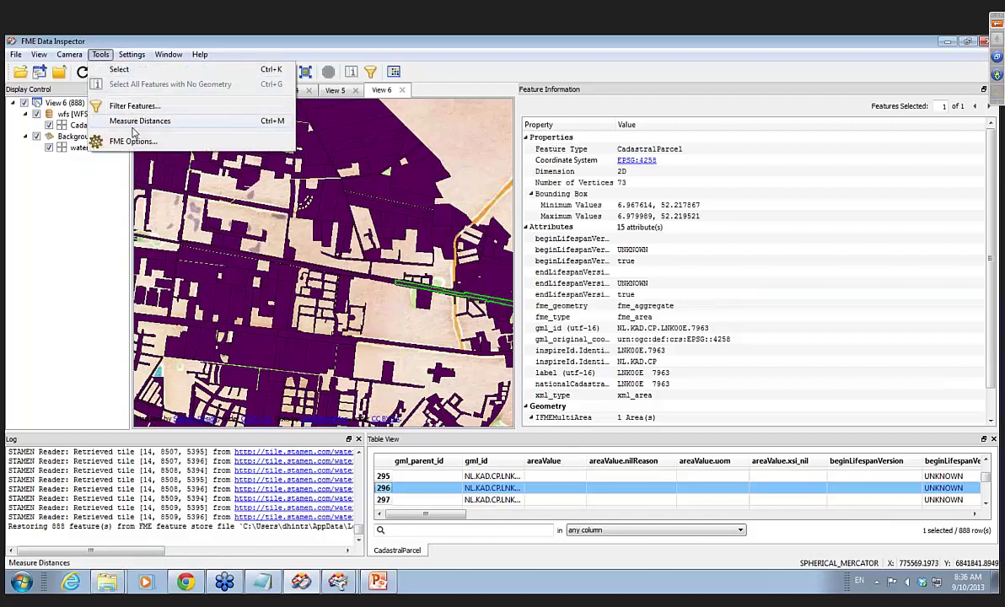
pyautogui.click(118, 139)
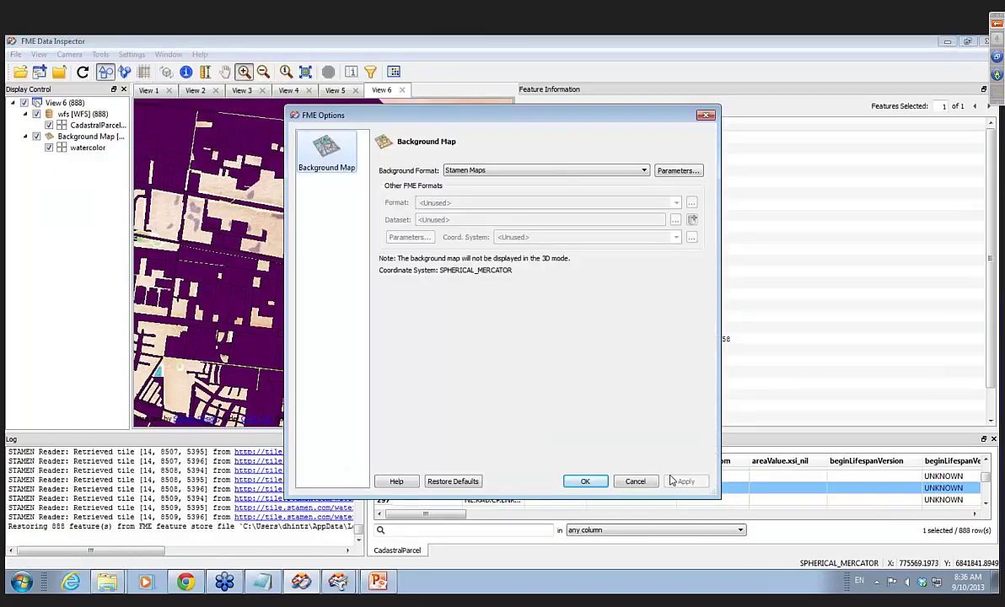
pyautogui.click(636, 481)
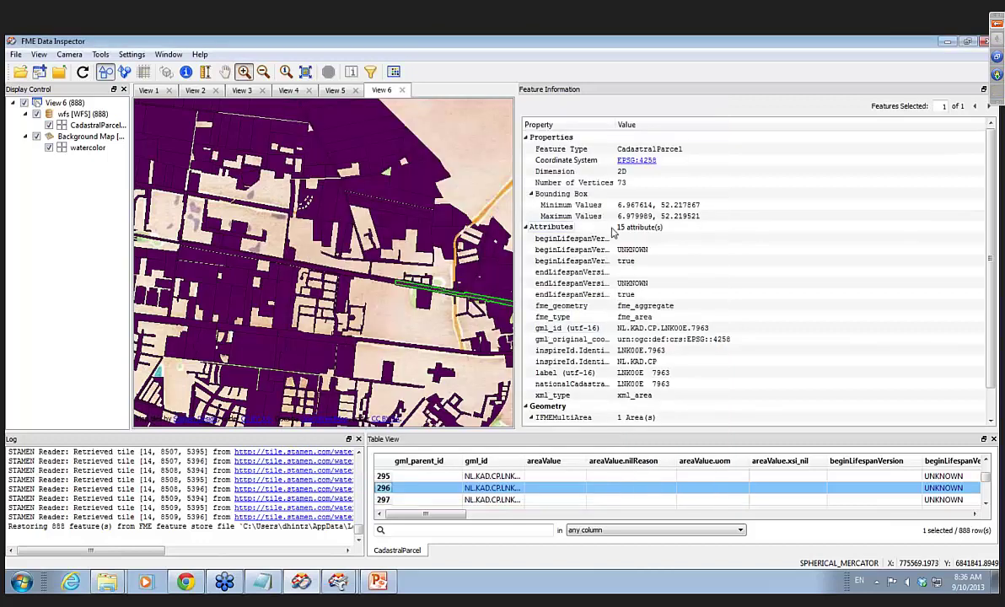
pyautogui.moveTo(607, 125); pyautogui.dragTo(720, 125)
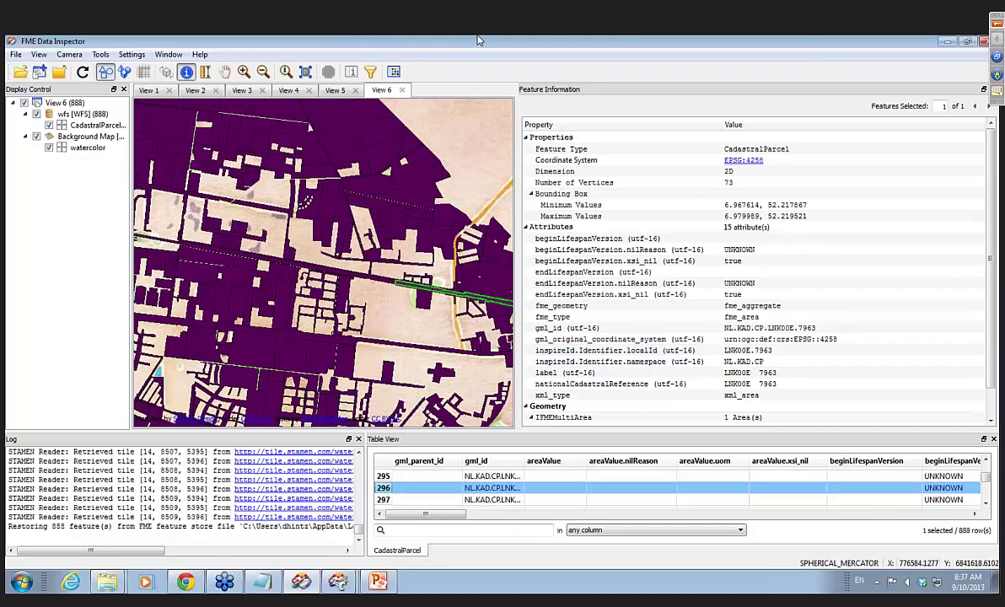
# Open a new dataset with NOAA IOOS dif SOS as the reader format.
pyautogui.click(18, 73)
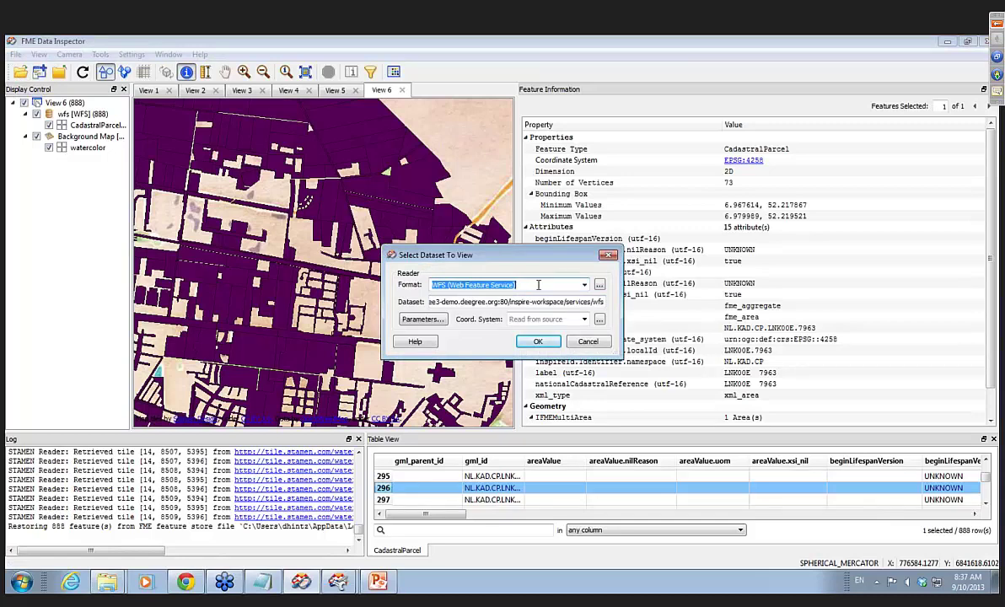
pyautogui.write('noaa')
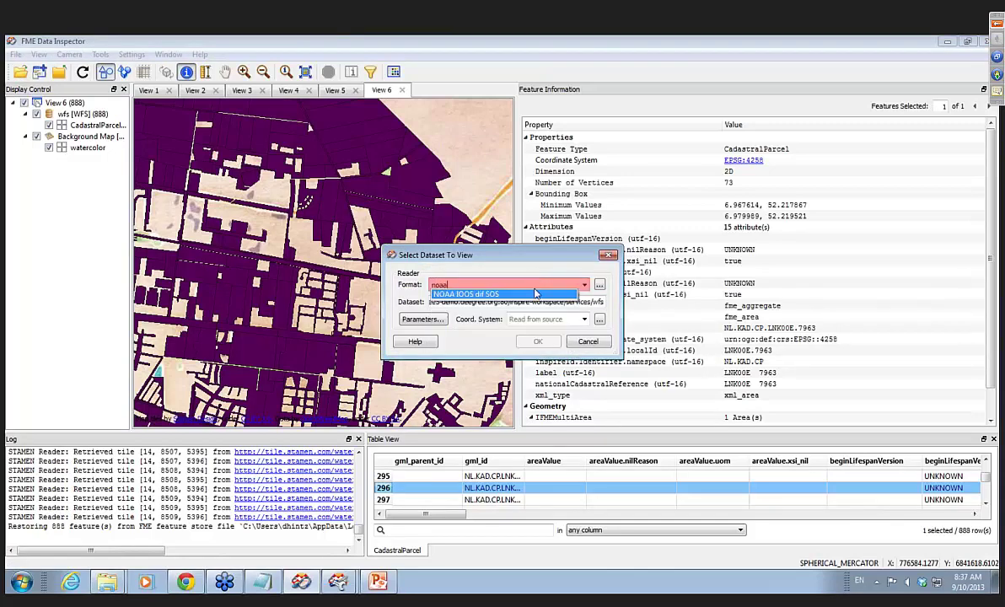
pyautogui.click(535, 293)
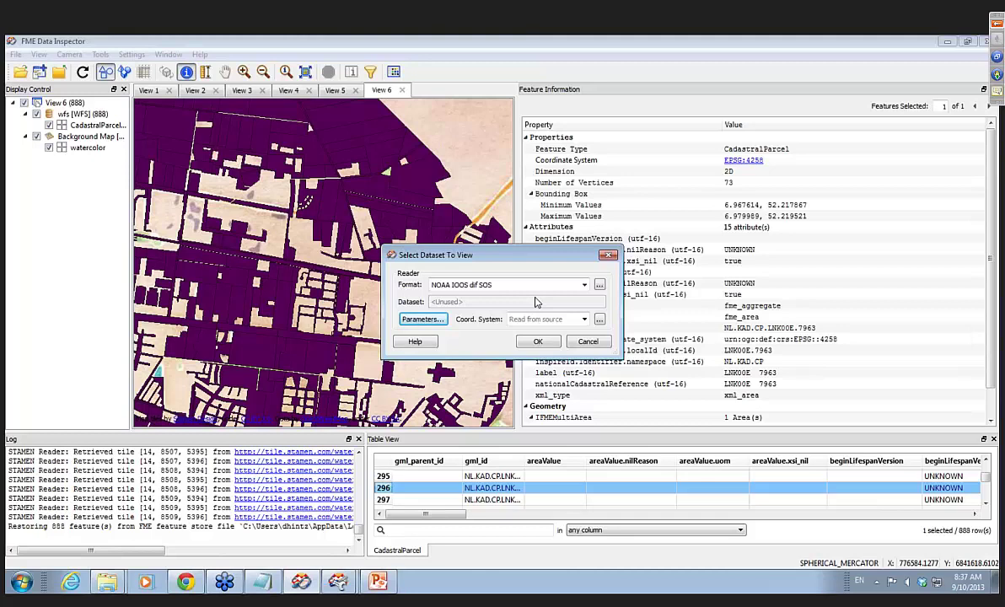
pyautogui.click(423, 320)
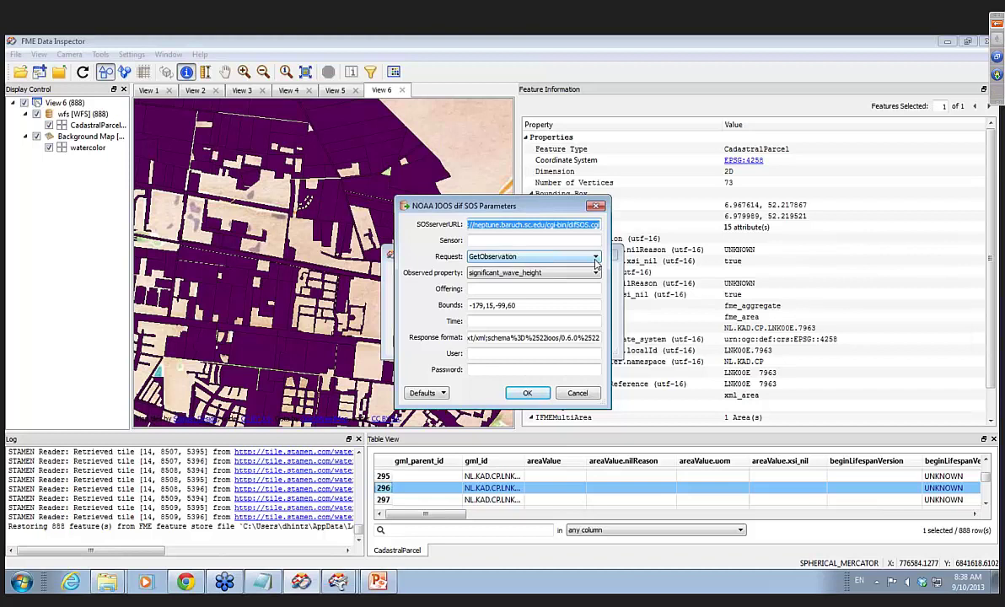
pyautogui.click(595, 262)
pyautogui.click(595, 261)
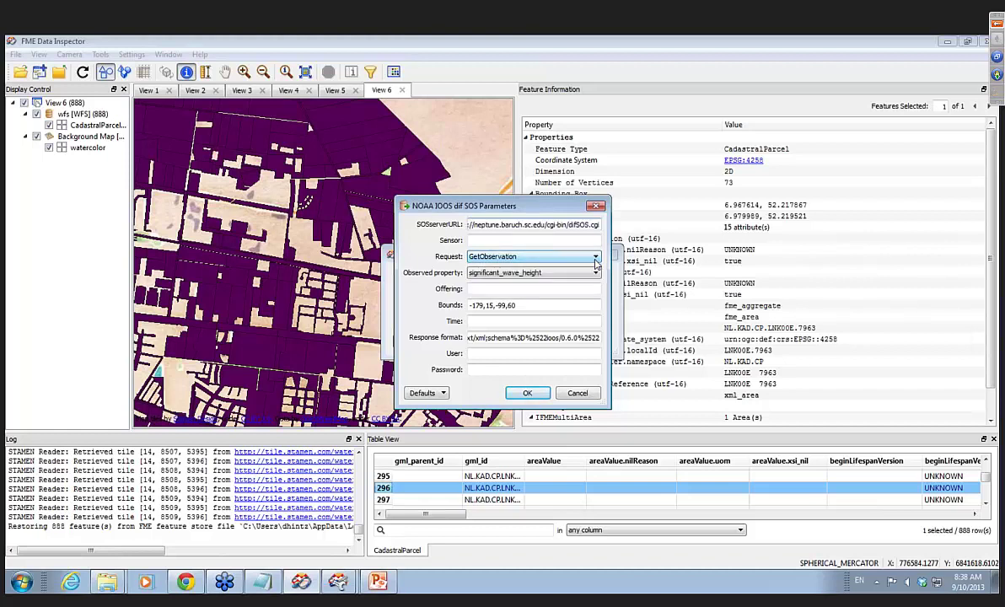
pyautogui.click(595, 261)
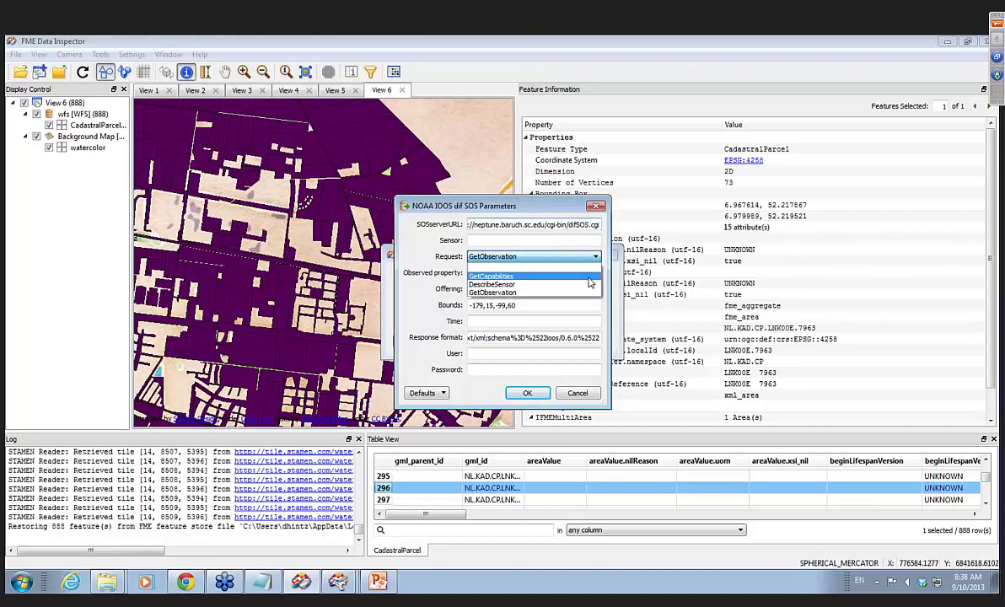
pyautogui.click(581, 294)
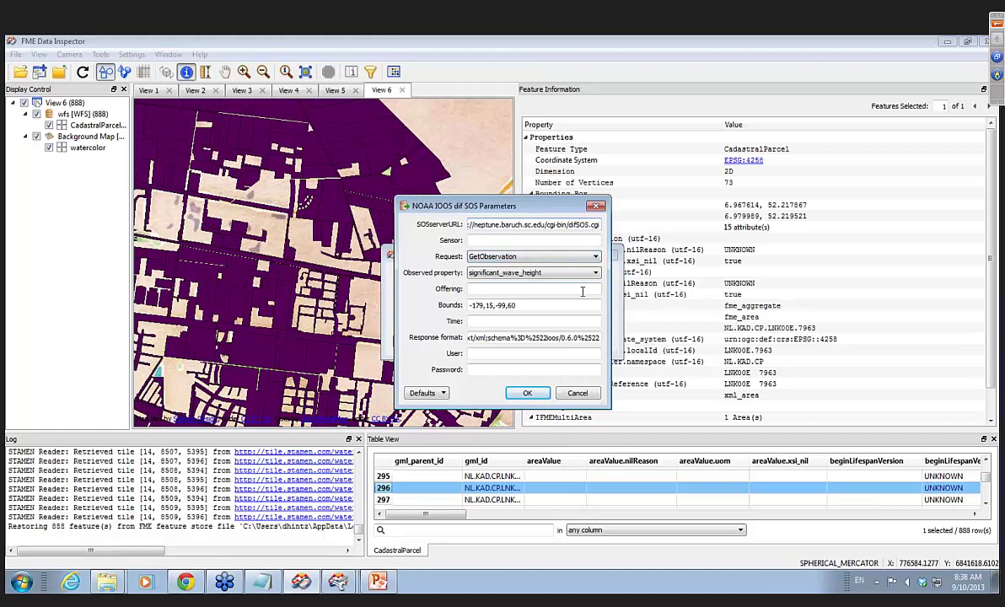
pyautogui.tripleClick(570, 223)
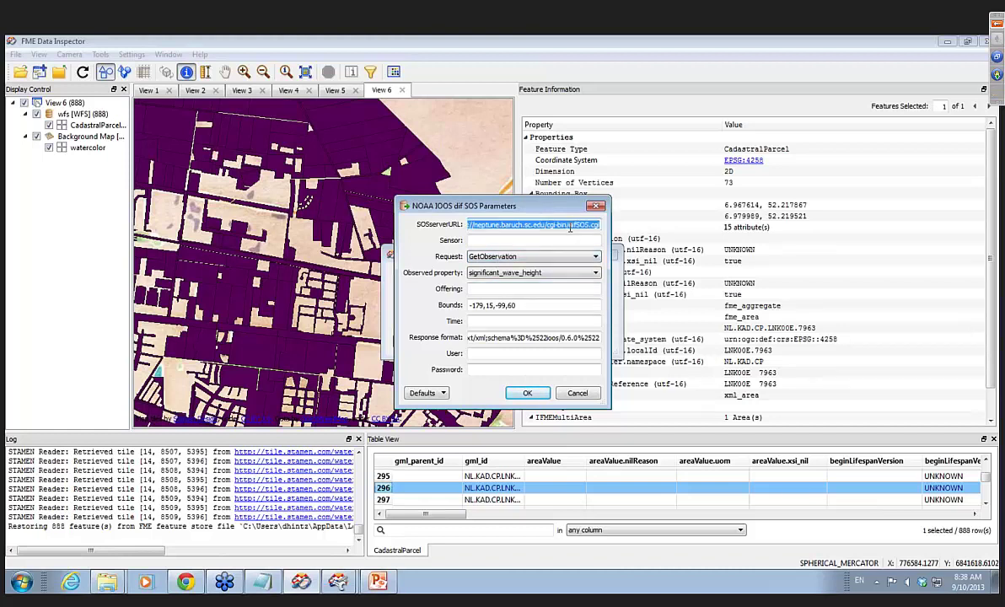
pyautogui.press('Home')
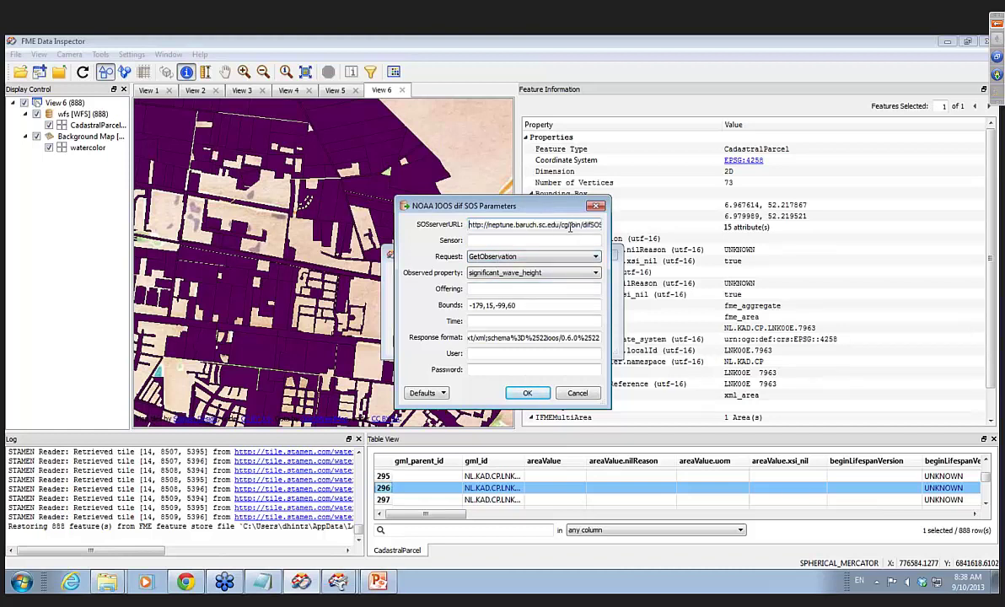
pyautogui.press('End')
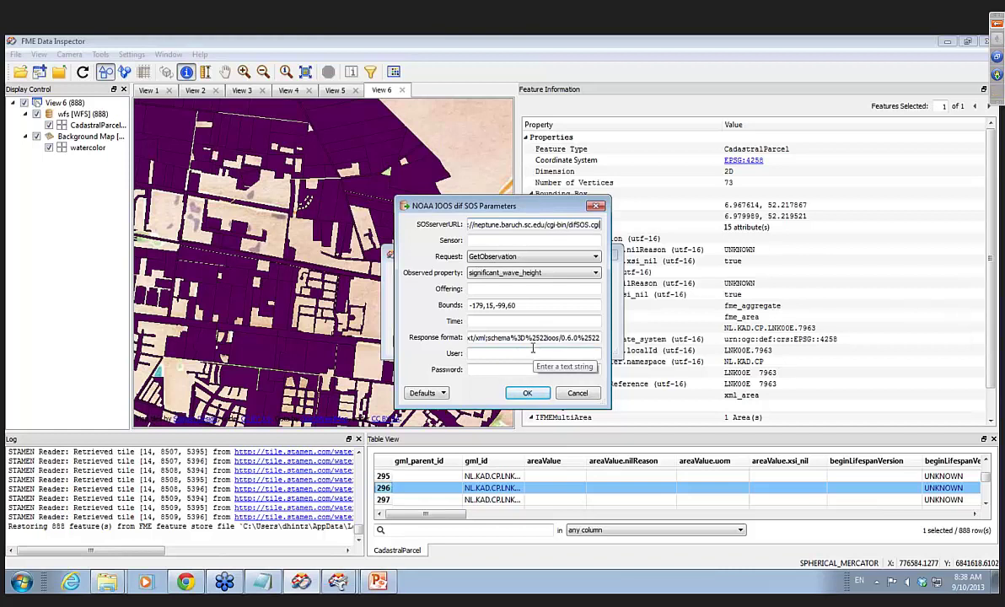
pyautogui.press('Tab')
pyautogui.press('Tab')
pyautogui.press('Tab')
pyautogui.press('Tab')
pyautogui.press('Tab')
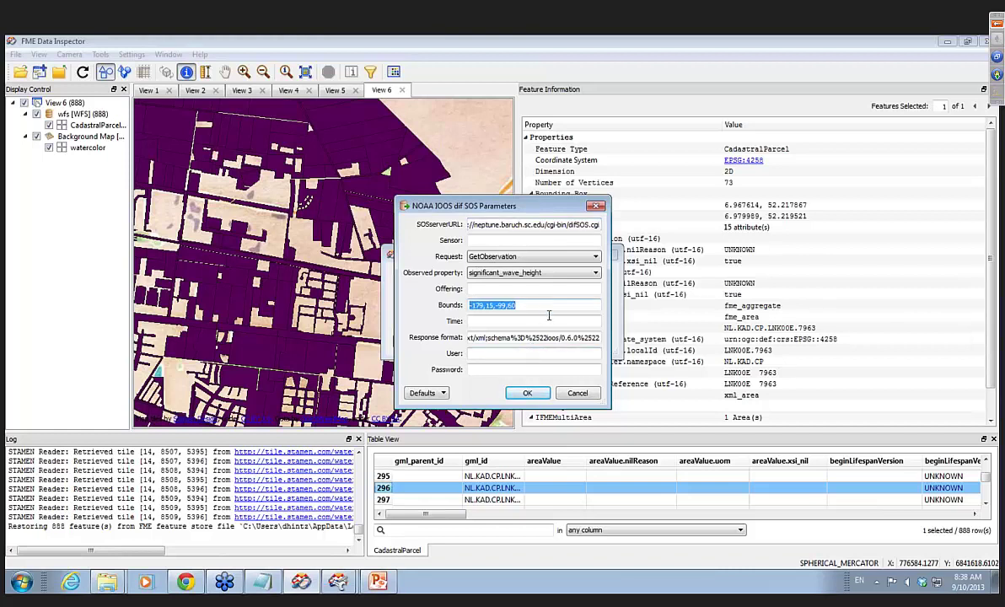
pyautogui.press('Tab')
pyautogui.press('Tab')
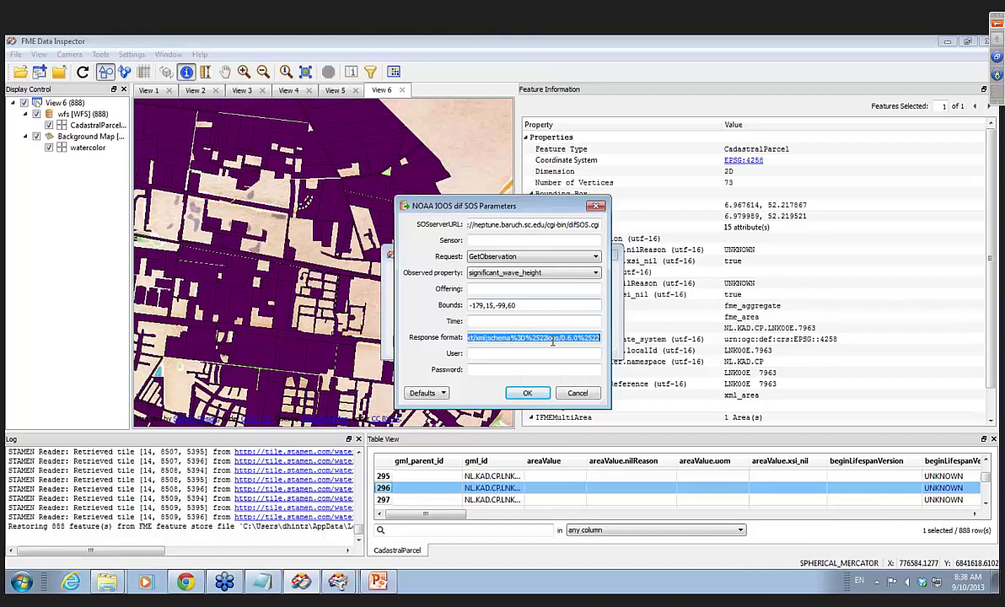
pyautogui.click(594, 274)
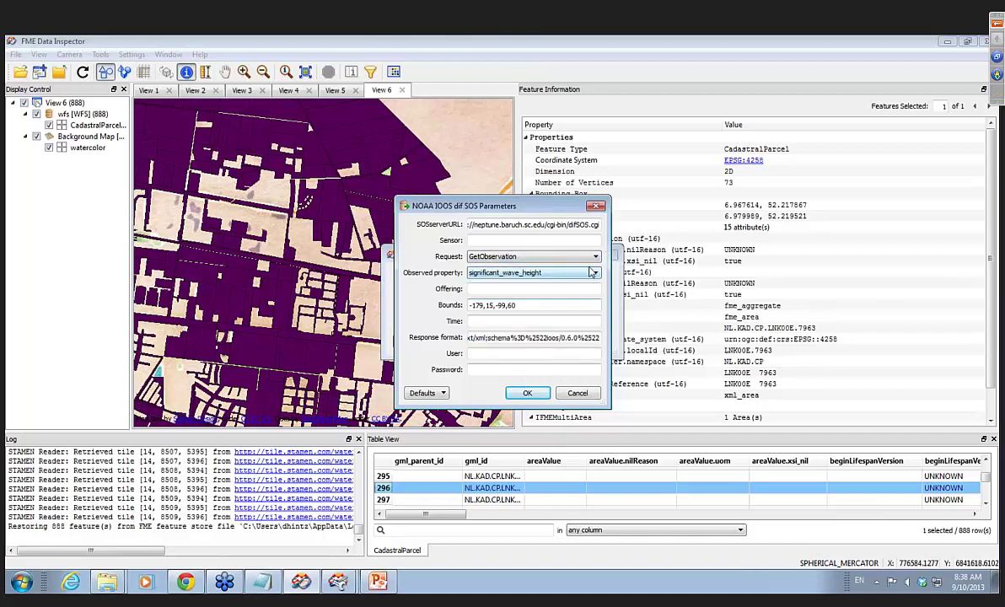
pyautogui.click(595, 275)
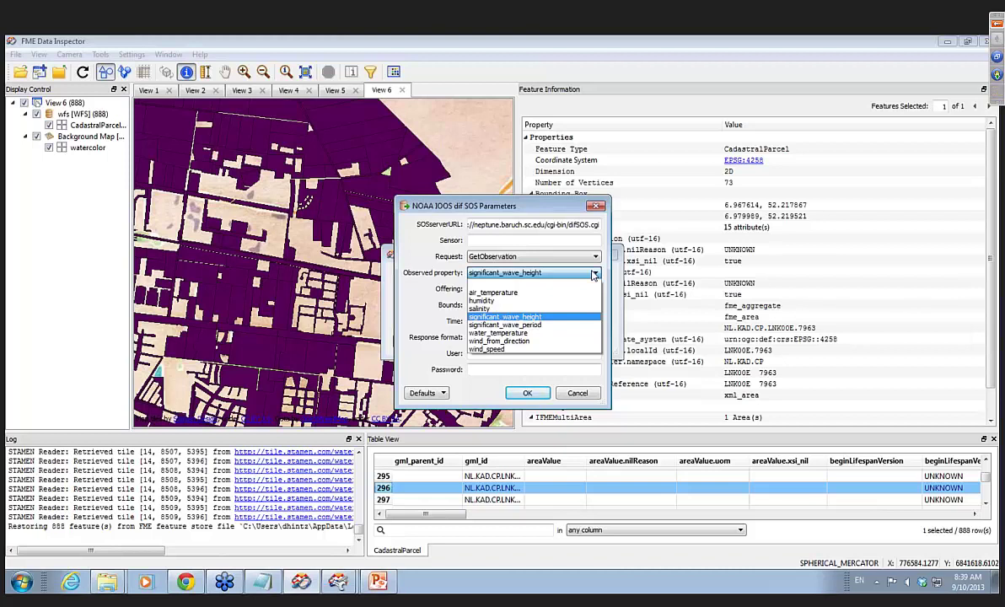
pyautogui.click(555, 317)
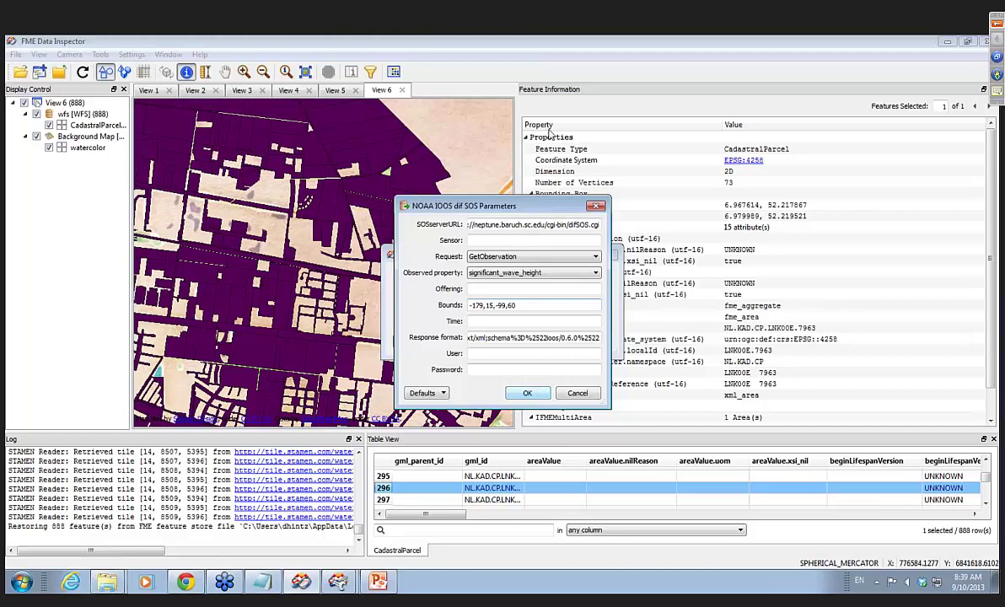
pyautogui.click(526, 398)
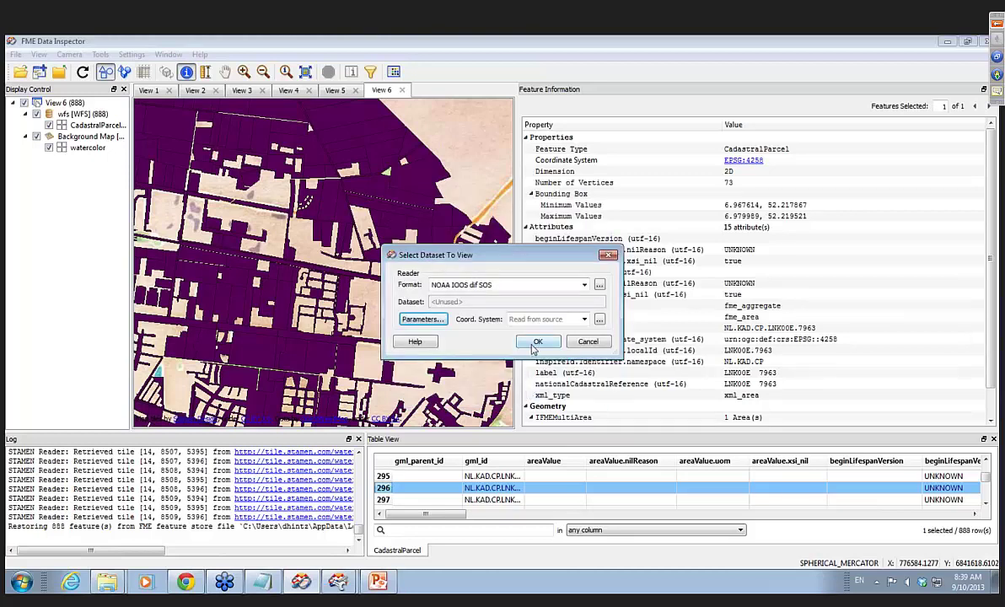
# Load the wave-height observations into a new view, sort Measurement highest first, and map the 4.19 reading.
pyautogui.click(534, 342)
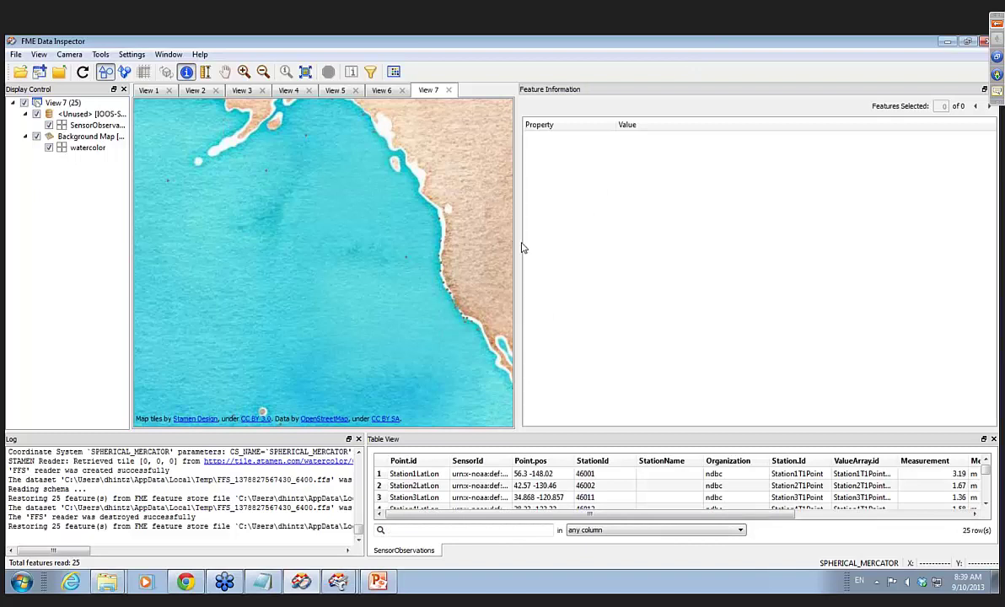
pyautogui.moveTo(517, 240); pyautogui.dragTo(628, 237)
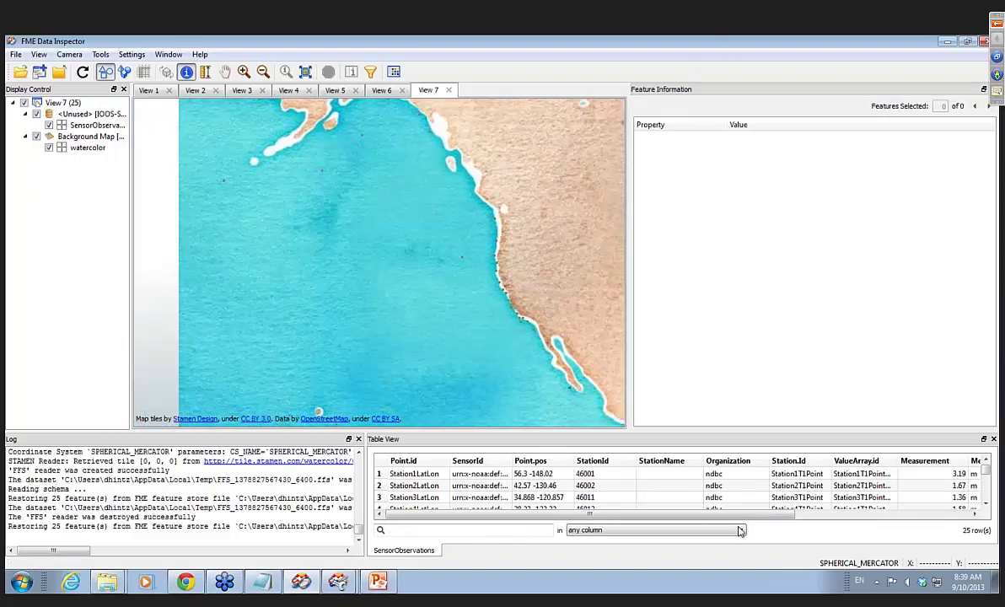
pyautogui.moveTo(733, 514); pyautogui.dragTo(907, 514)
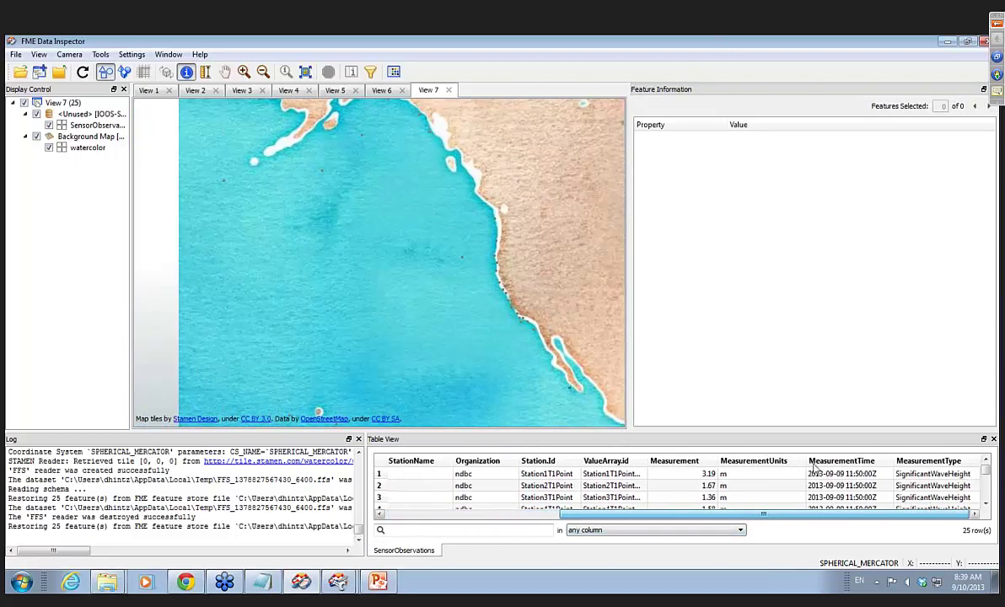
pyautogui.click(701, 463)
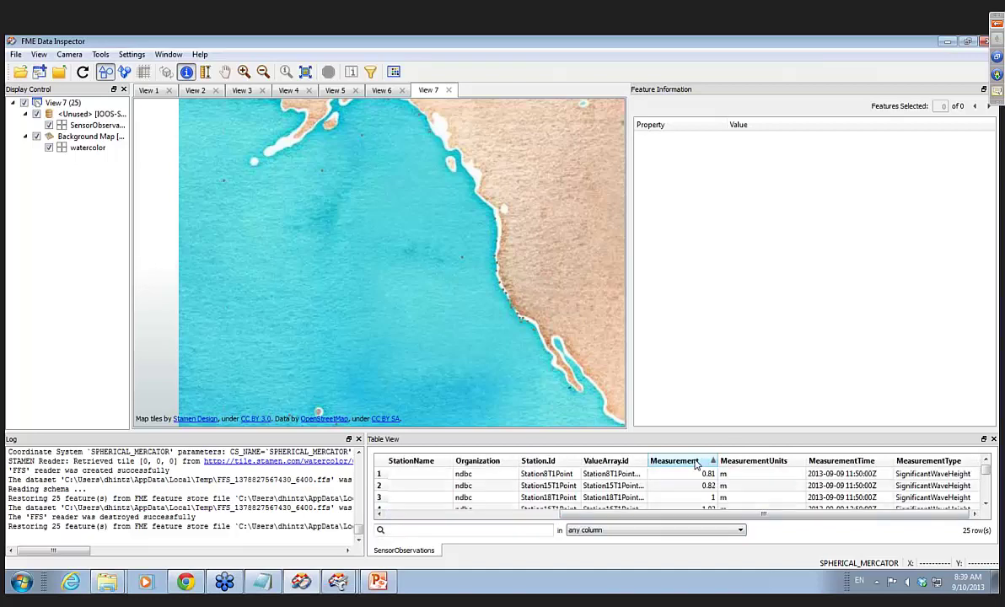
pyautogui.click(698, 463)
pyautogui.click(707, 473)
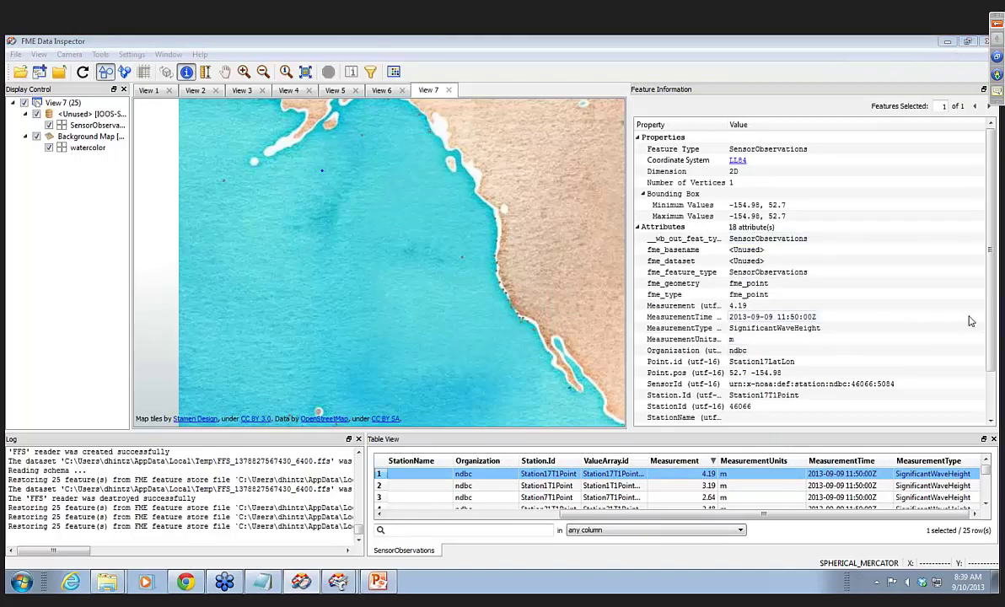
pyautogui.scroll(-2, 935, 345)
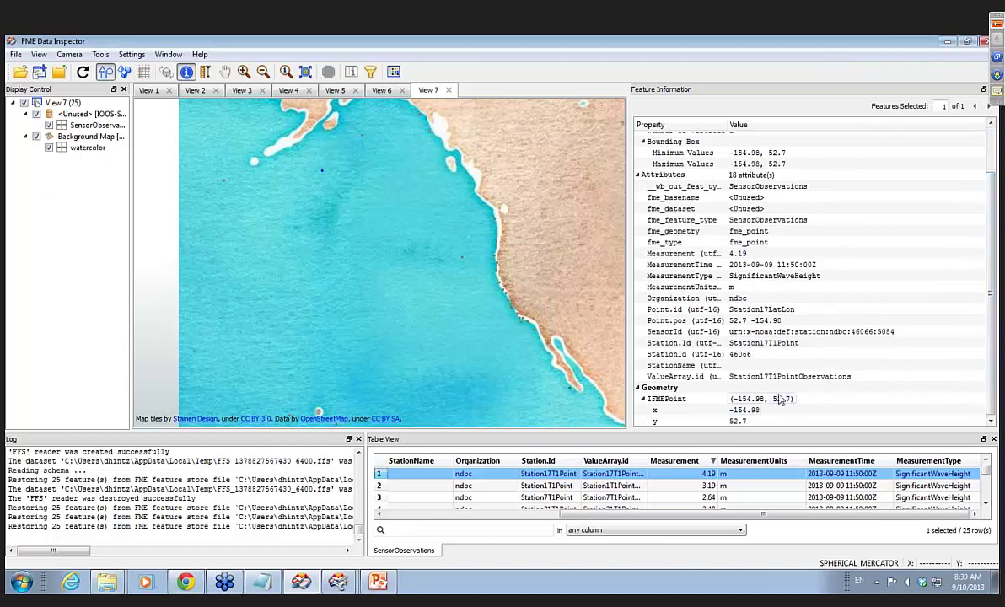
pyautogui.click(780, 399)
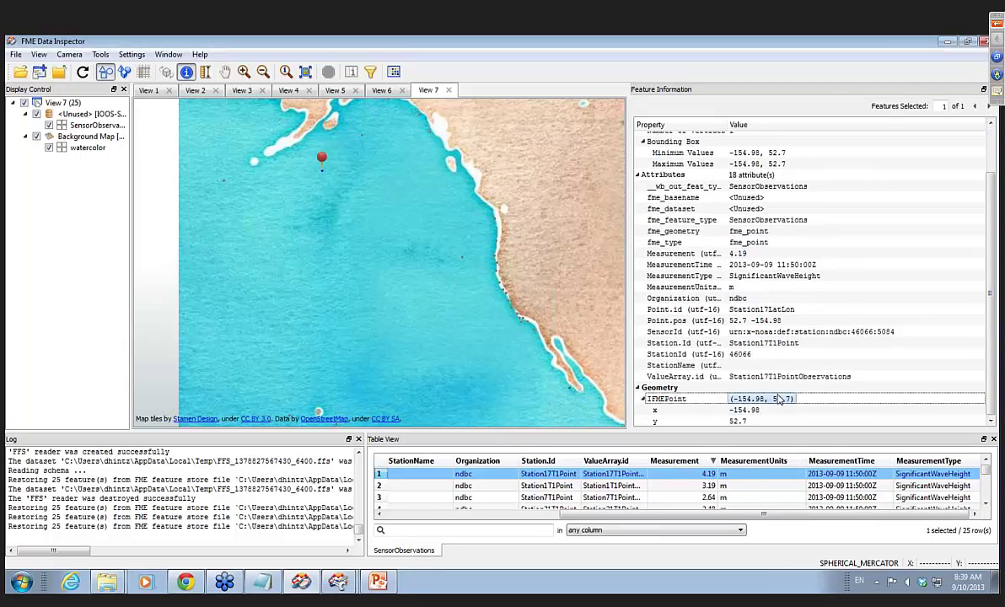
# Mark Station1T1Point and Station7T1Point on the map, then re-sort Measurement highest first.
pyautogui.click(778, 253)
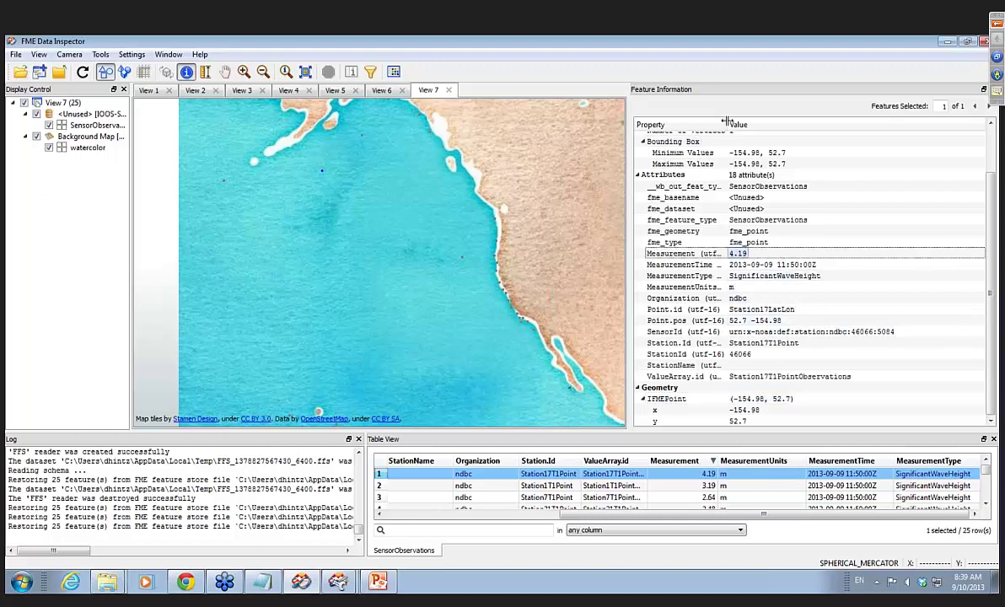
pyautogui.moveTo(725, 125); pyautogui.dragTo(776, 124)
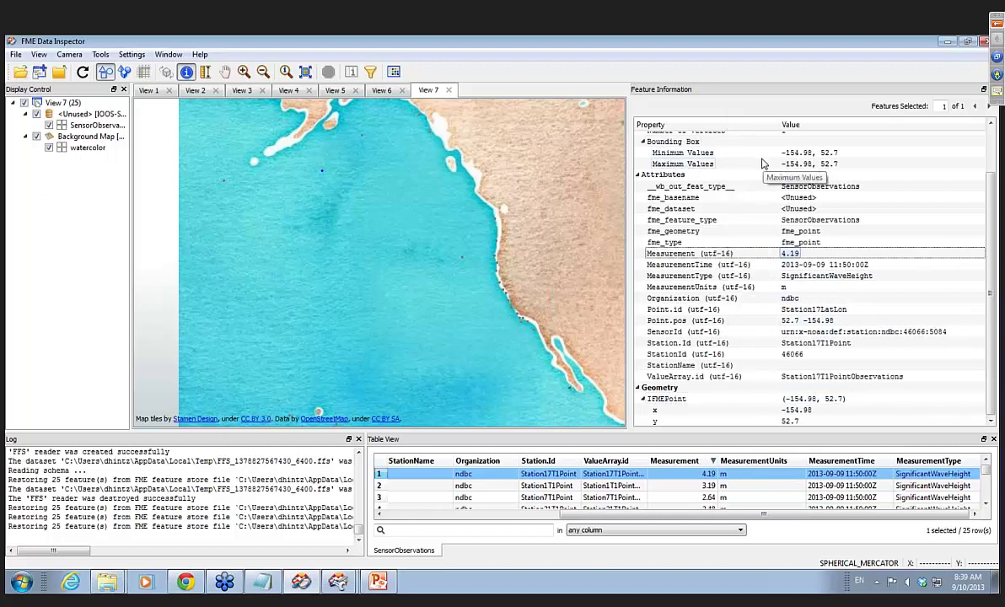
pyautogui.click(684, 487)
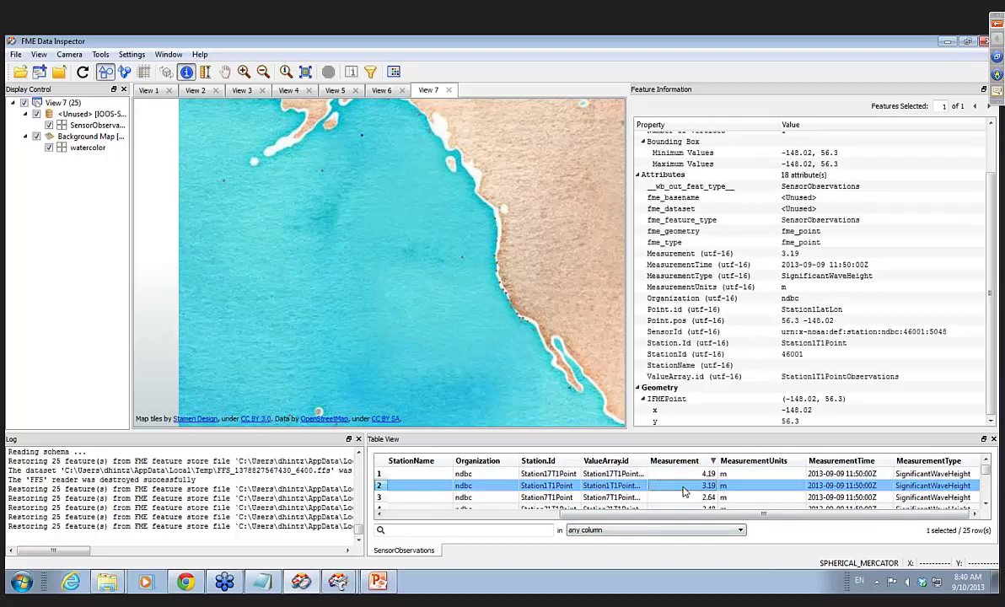
pyautogui.click(730, 396)
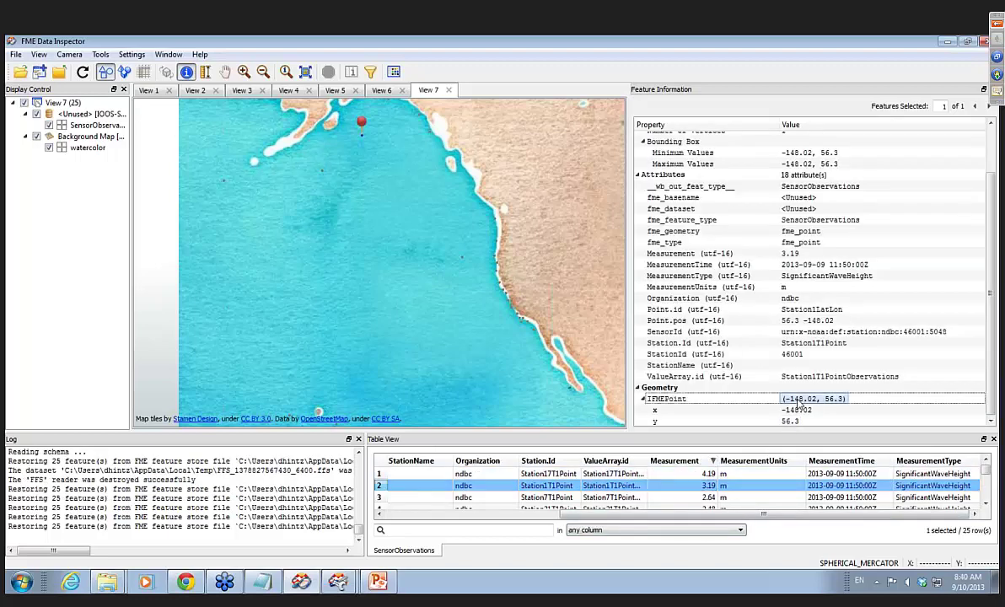
pyautogui.click(742, 497)
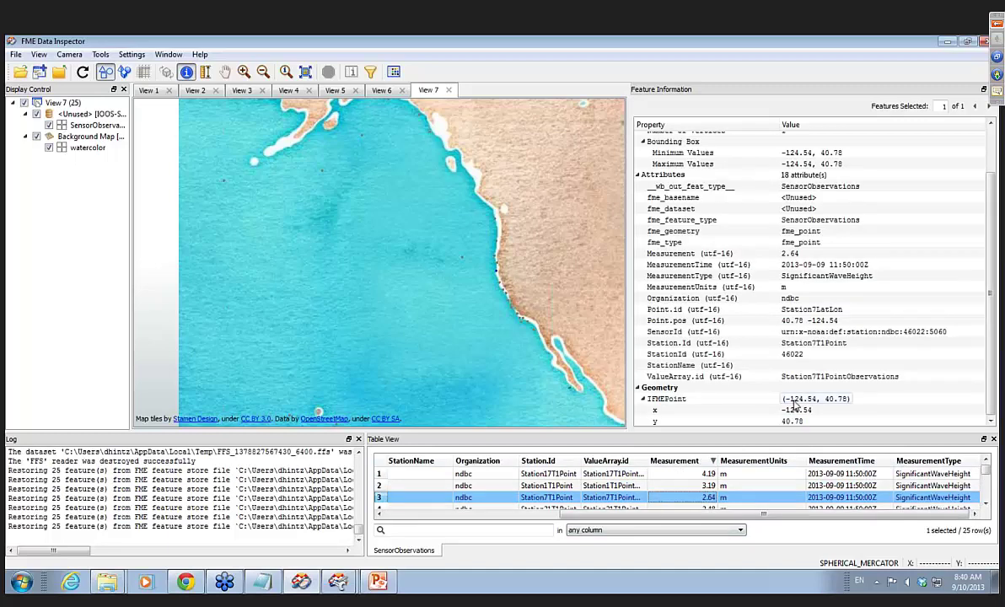
pyautogui.click(794, 401)
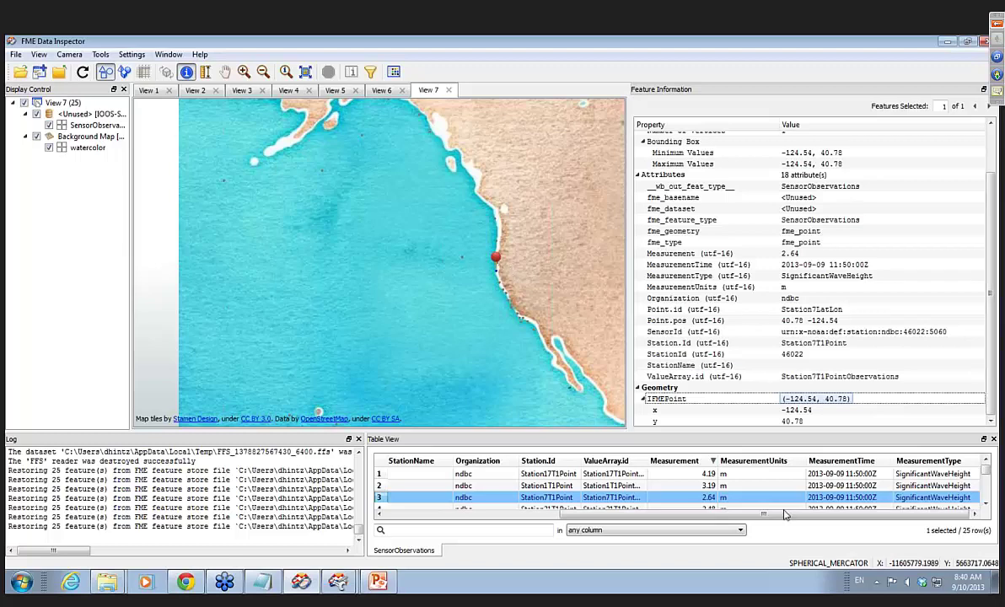
pyautogui.click(674, 461)
pyautogui.click(674, 461)
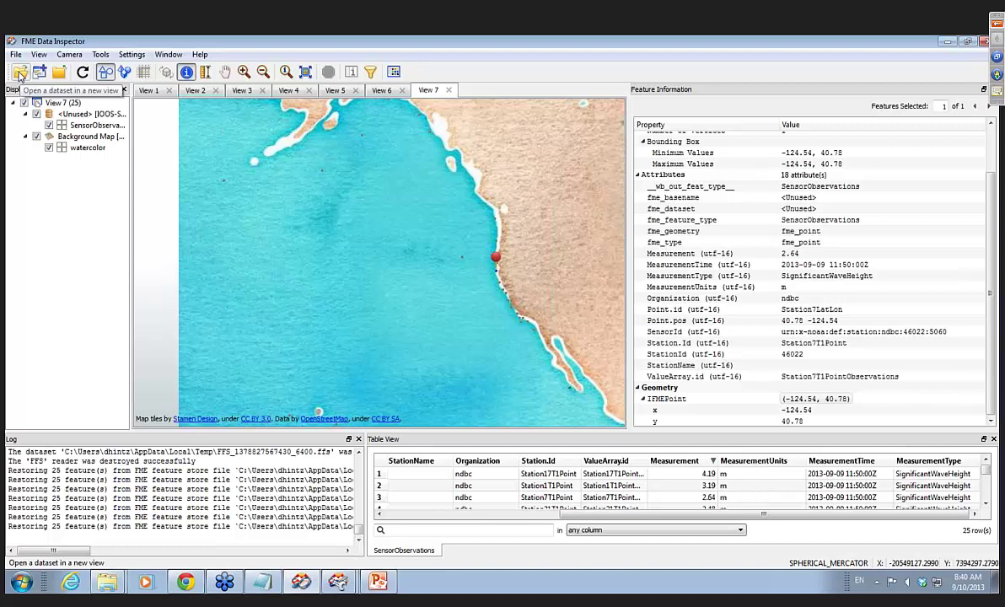
# Open the SOS feed in a new view with Observed property set to water_temperature.
pyautogui.click(20, 73)
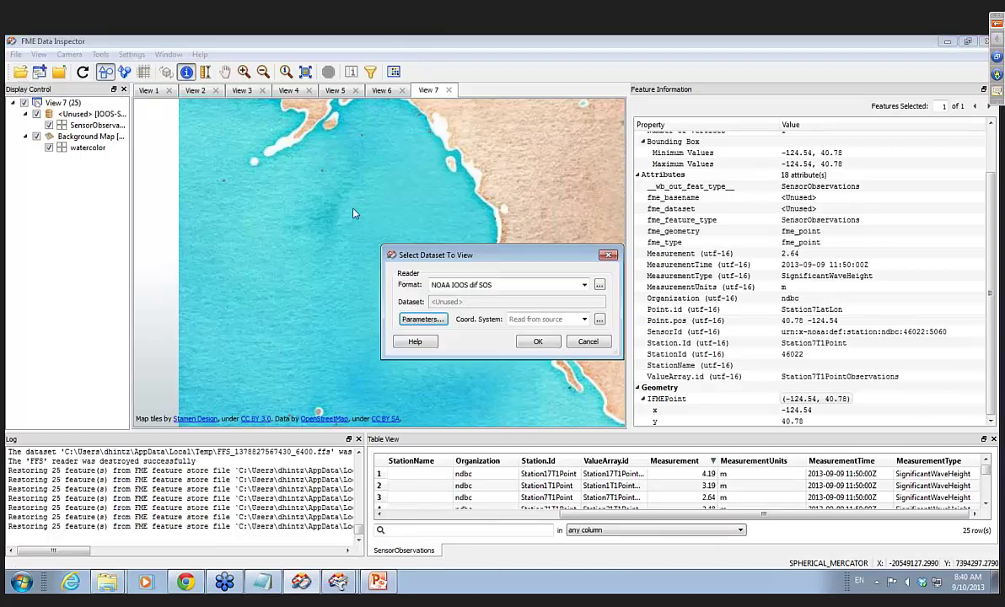
pyautogui.click(422, 319)
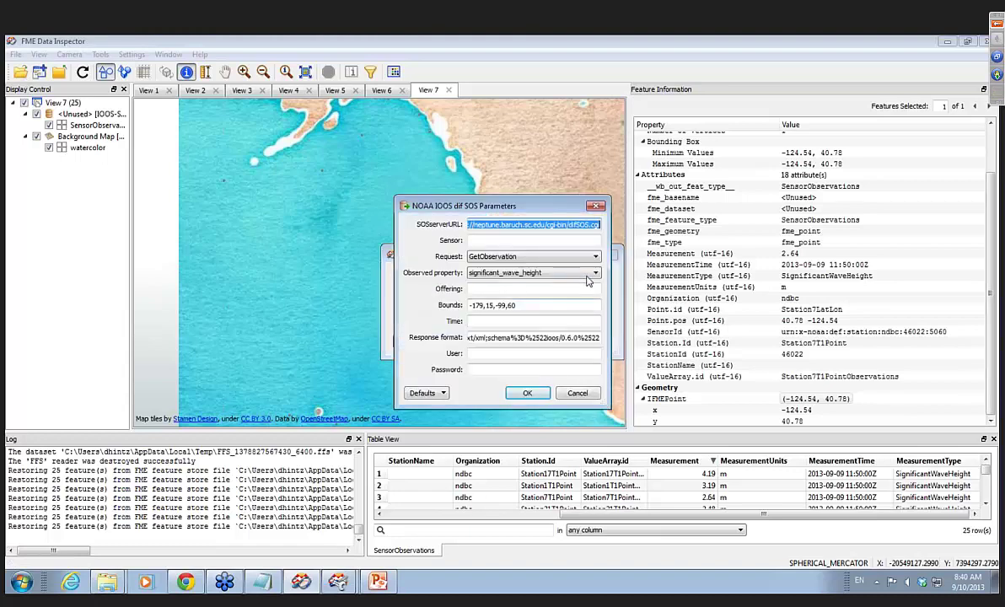
pyautogui.click(593, 273)
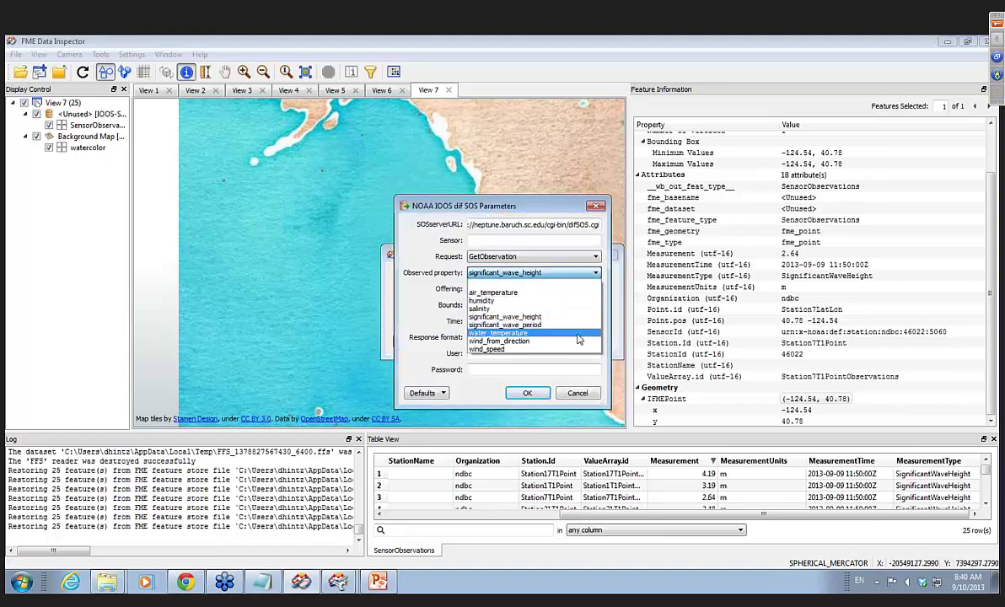
pyautogui.click(536, 336)
pyautogui.click(527, 394)
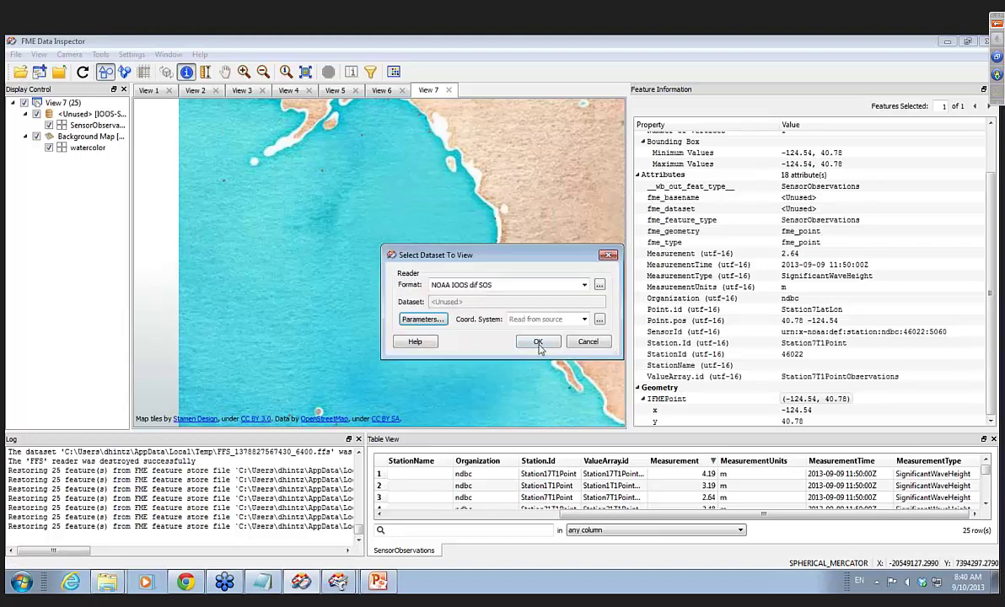
pyautogui.click(536, 340)
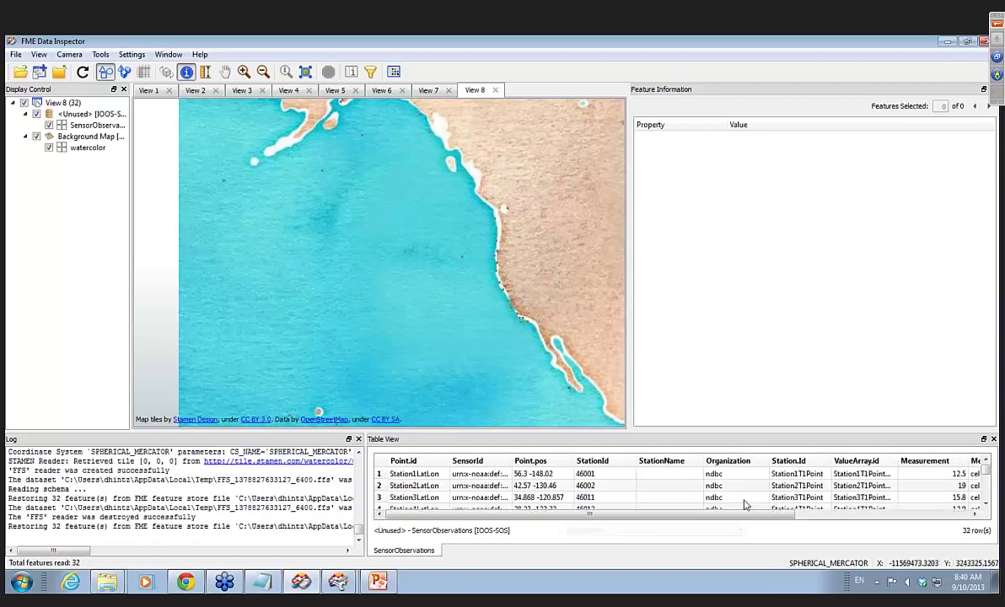
# Sort water temperatures highest first and mark the 27.7 celsius station on the map.
pyautogui.moveTo(742, 513); pyautogui.dragTo(817, 513)
pyautogui.click(822, 464)
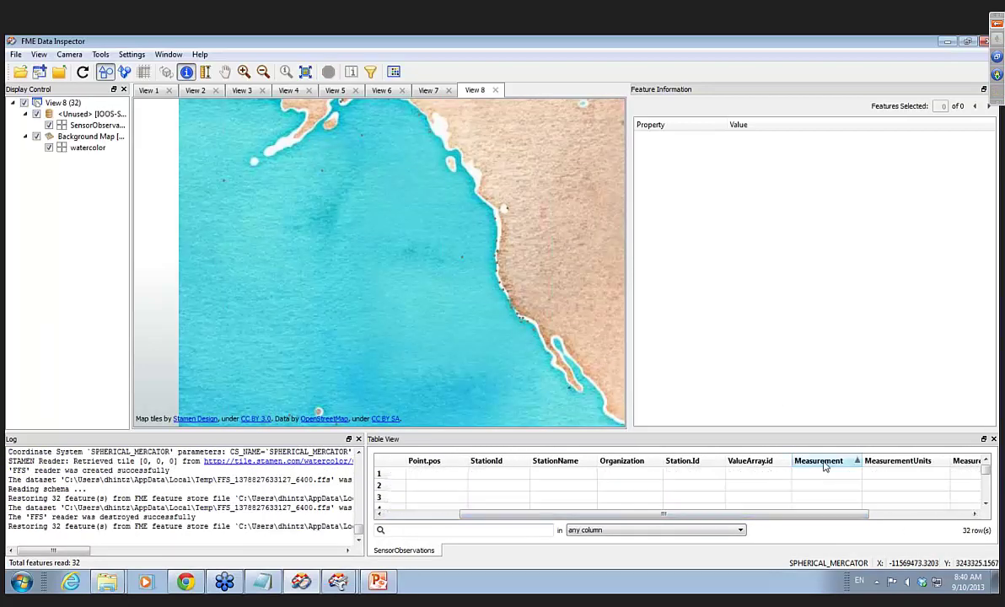
pyautogui.click(822, 464)
pyautogui.click(822, 477)
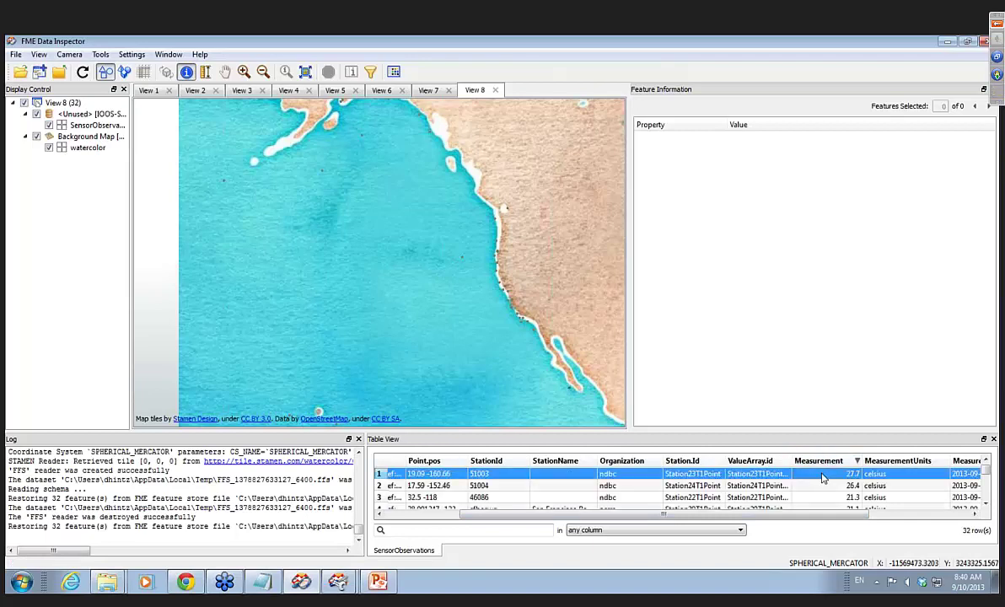
pyautogui.scroll(-5, 984, 374)
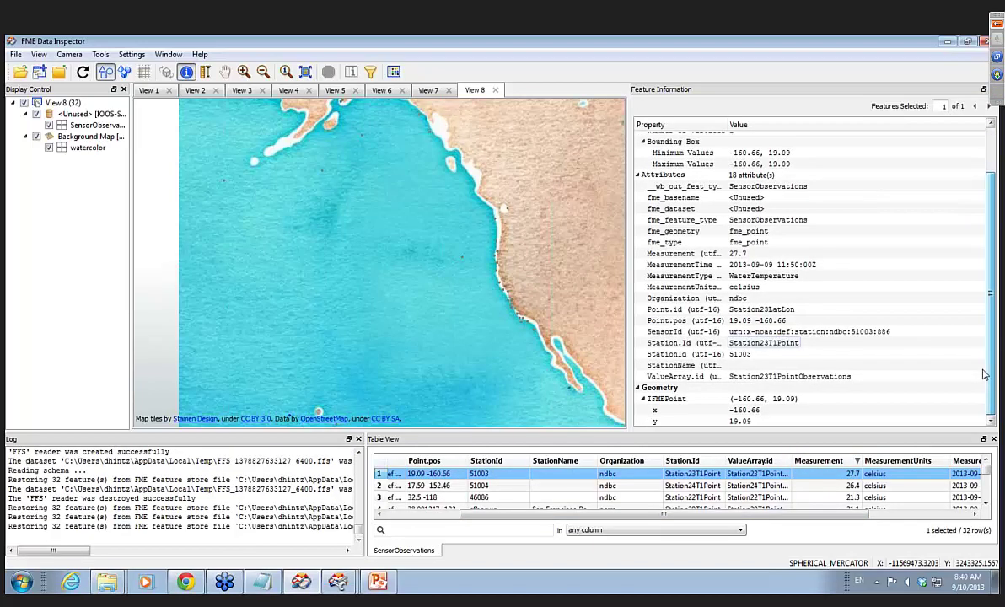
pyautogui.click(740, 400)
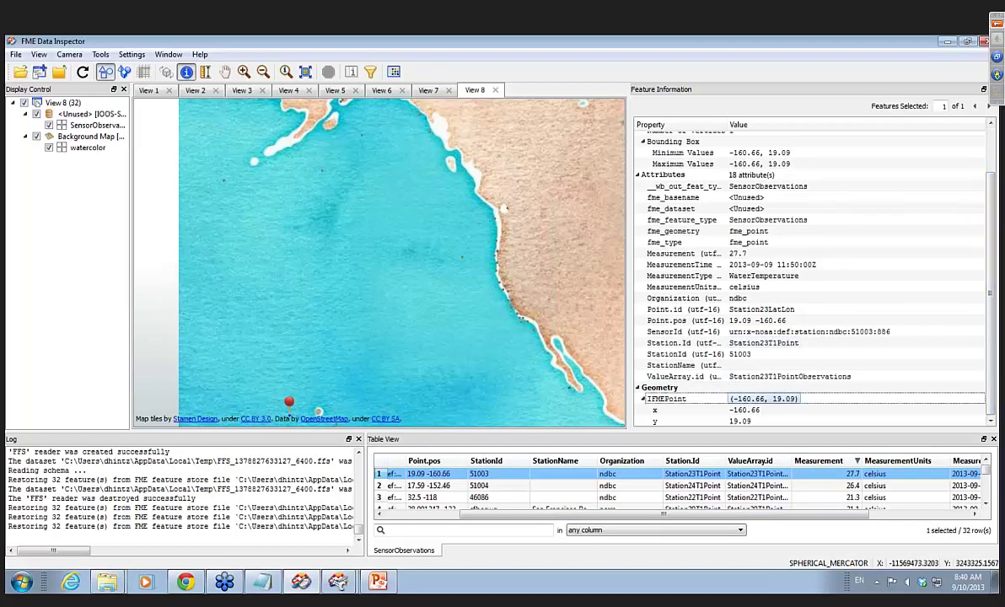
# Pan the map to the marked station and widen Property to show full attribute names.
pyautogui.click(225, 72)
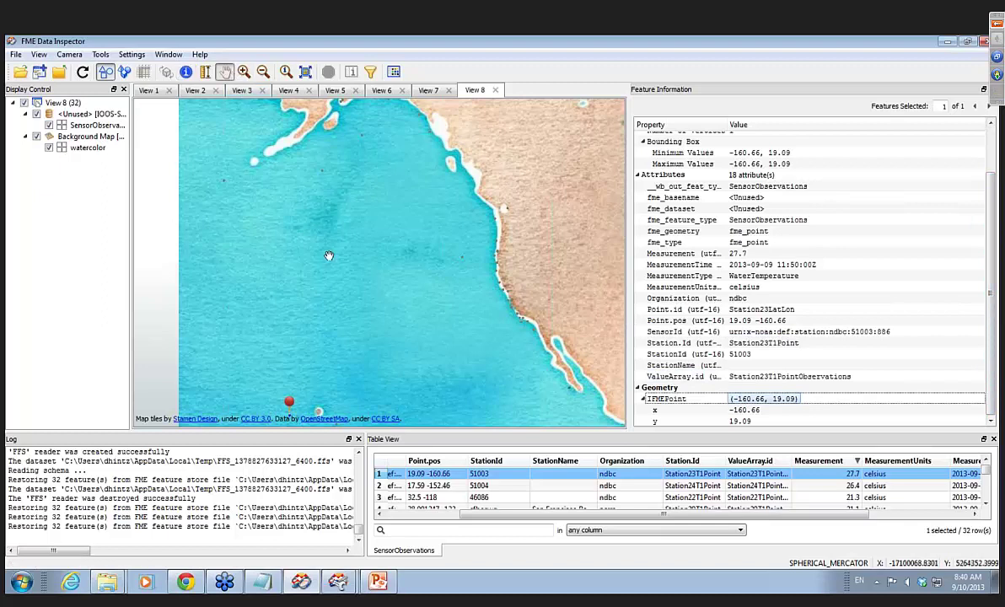
pyautogui.moveTo(308, 244); pyautogui.dragTo(325, 198)
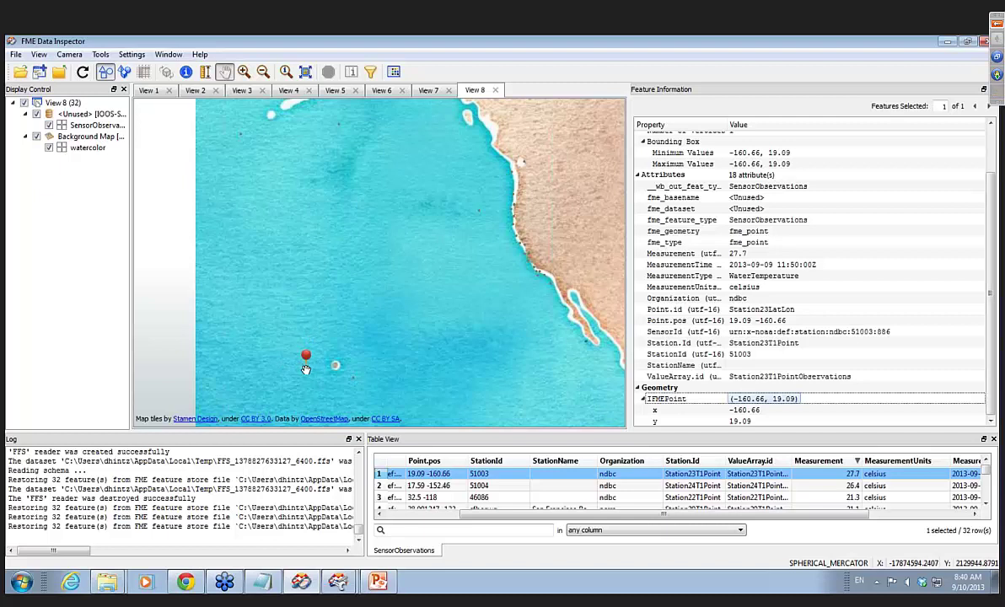
pyautogui.click(824, 266)
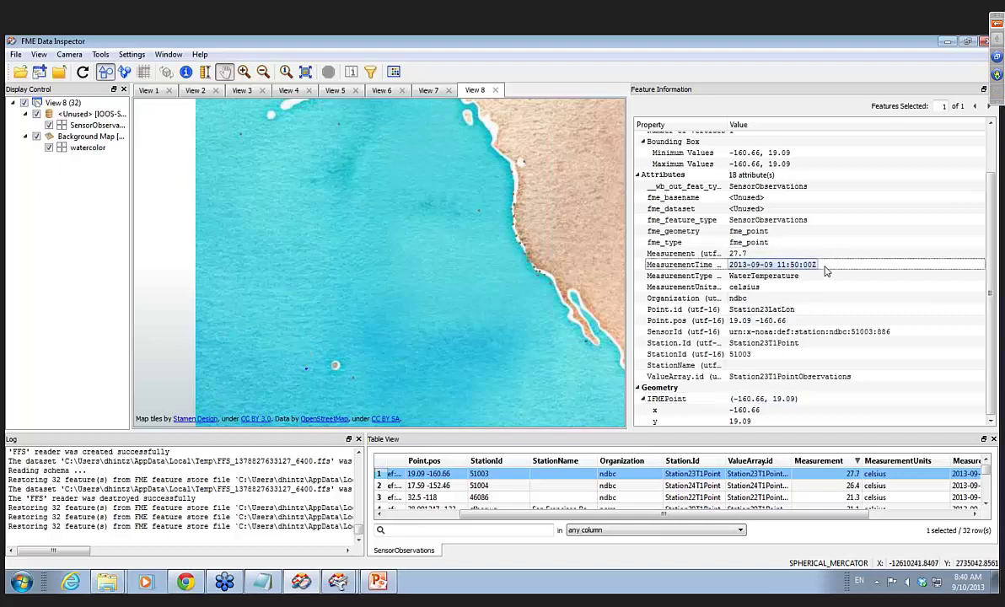
pyautogui.moveTo(727, 124); pyautogui.dragTo(788, 120)
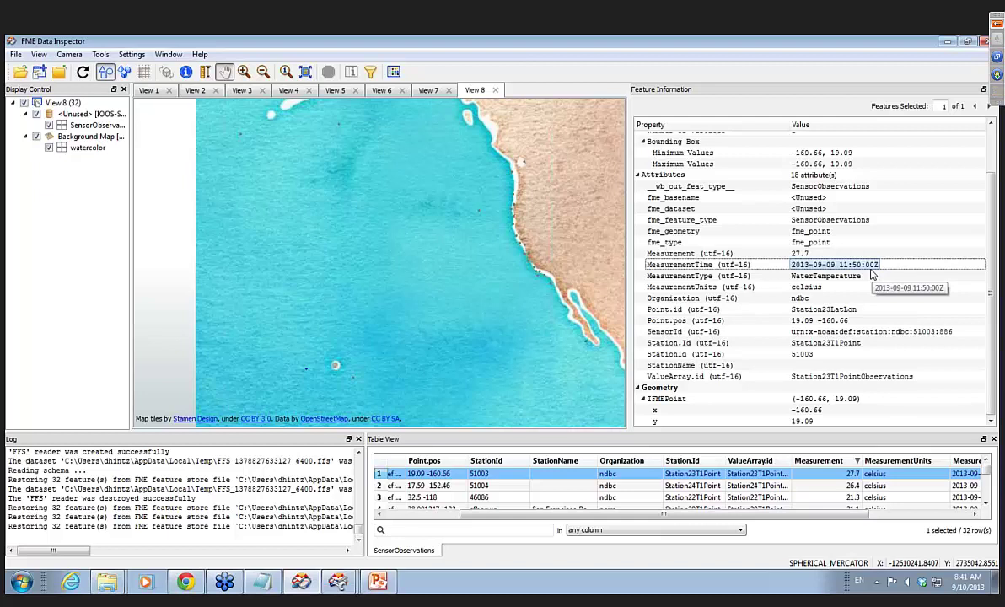
pyautogui.click(340, 584)
# Bring up the IOOS-SOS workspace, shrink the log, and zoom into the Build and Fetch SOS URL section.
pyautogui.click(345, 553)
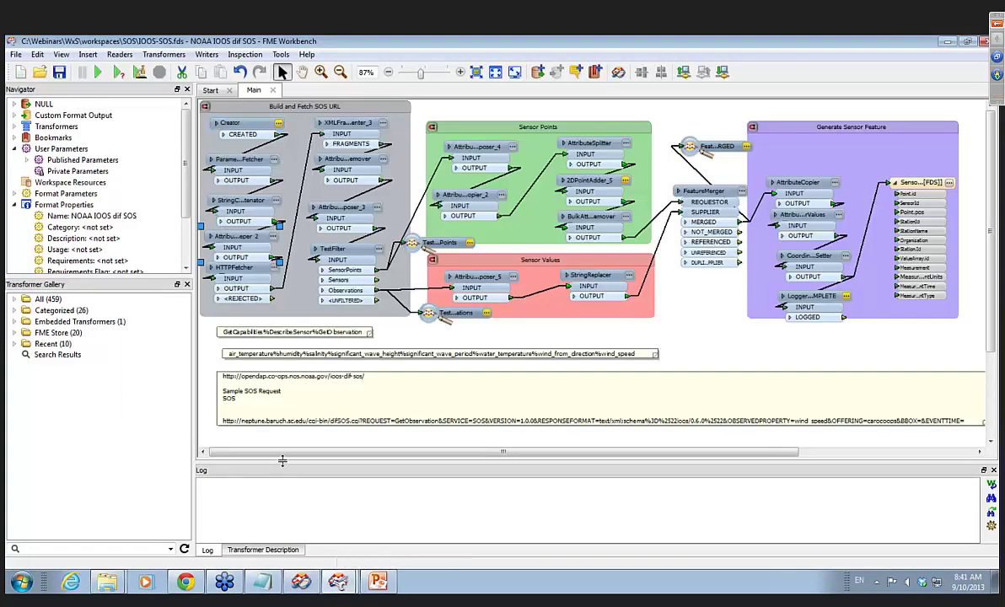
pyautogui.moveTo(282, 459); pyautogui.dragTo(282, 504)
pyautogui.click(321, 71)
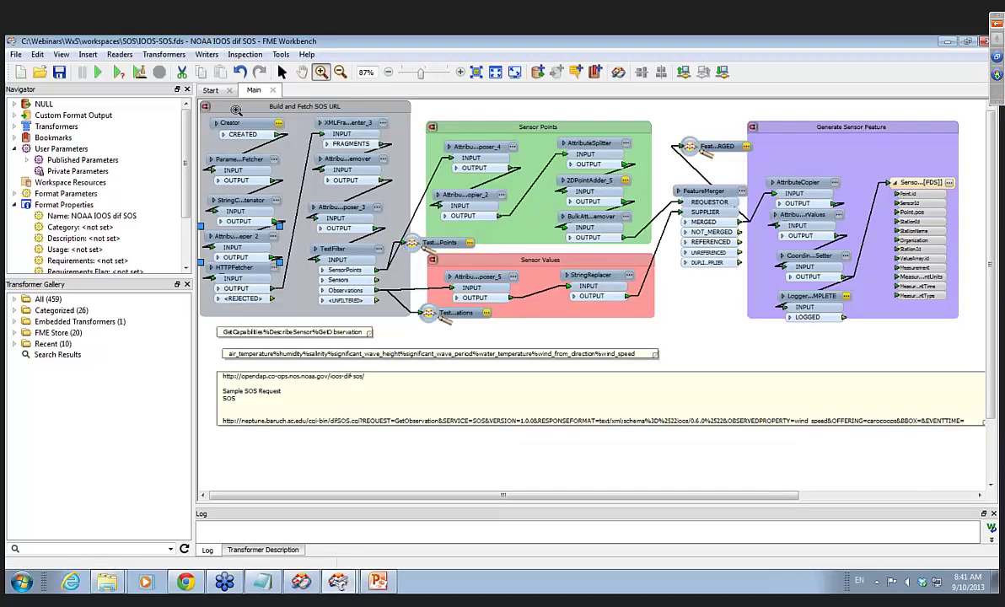
pyautogui.moveTo(214, 101); pyautogui.dragTo(522, 362)
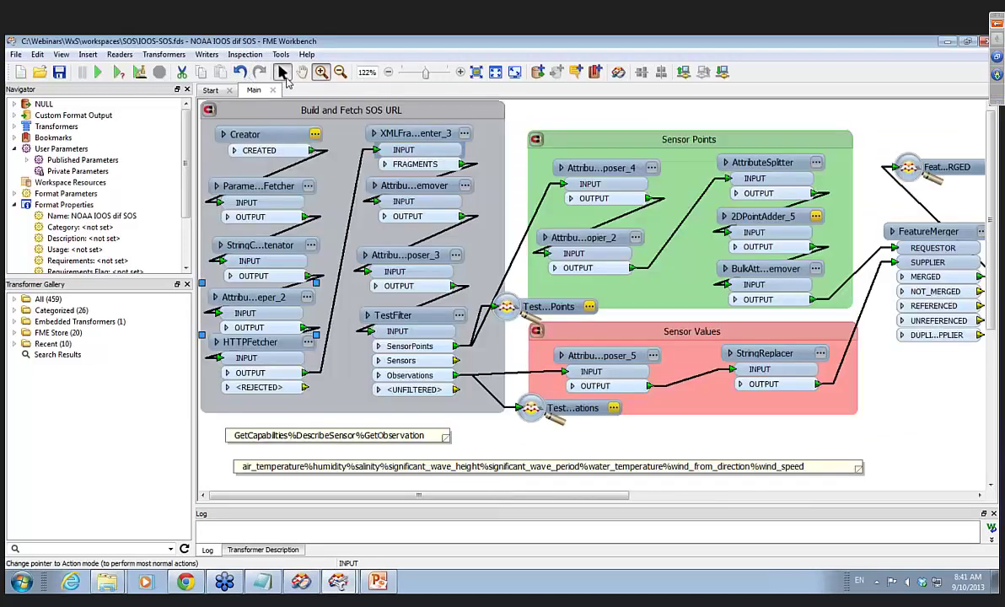
pyautogui.click(283, 72)
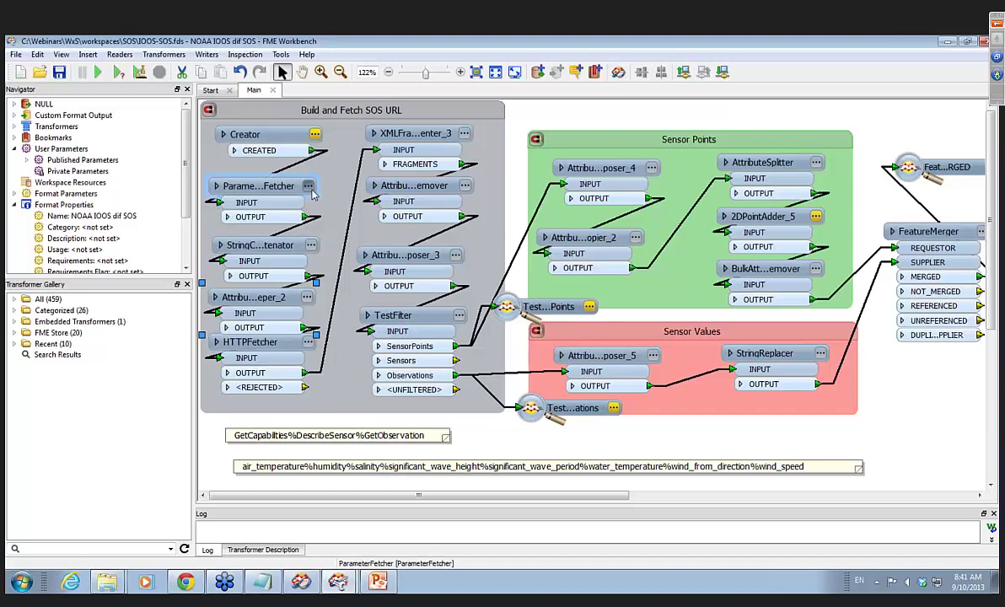
# Review the ParameterFetcher settings and translation parameters without changing or running anything.
pyautogui.doubleClick(282, 182)
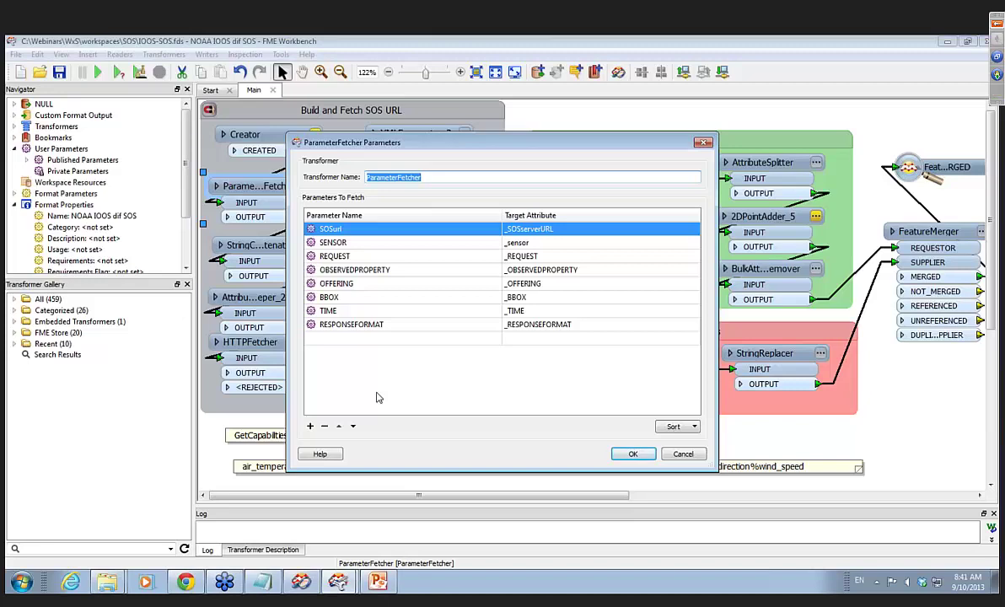
pyautogui.click(683, 453)
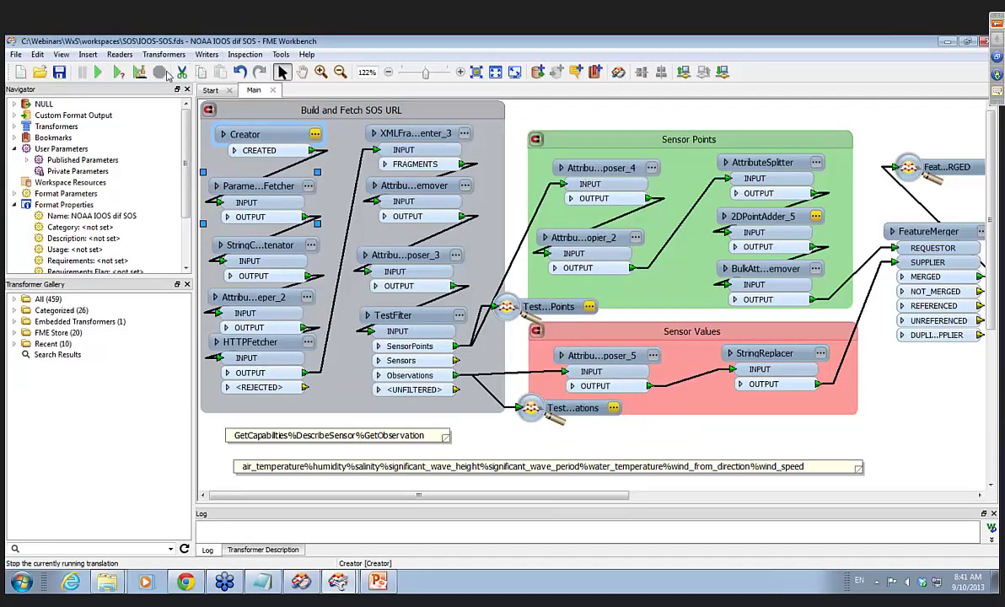
pyautogui.click(128, 73)
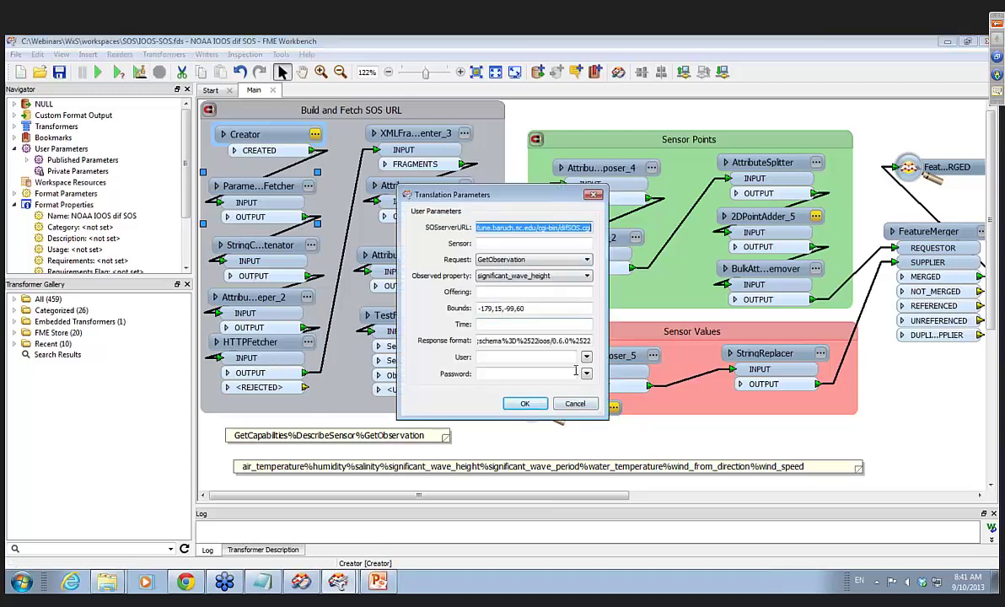
pyautogui.press('Escape')
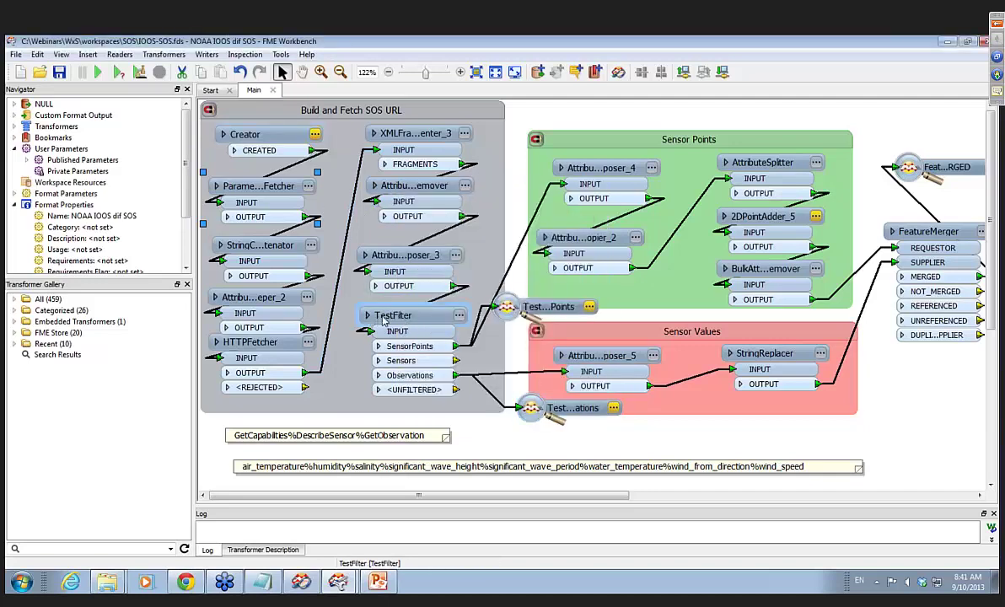
# Inspect the StringConcatenator request URL and HTTPFetcher settings, leaving both unchanged.
pyautogui.doubleClick(289, 242)
pyautogui.tripleClick(704, 404)
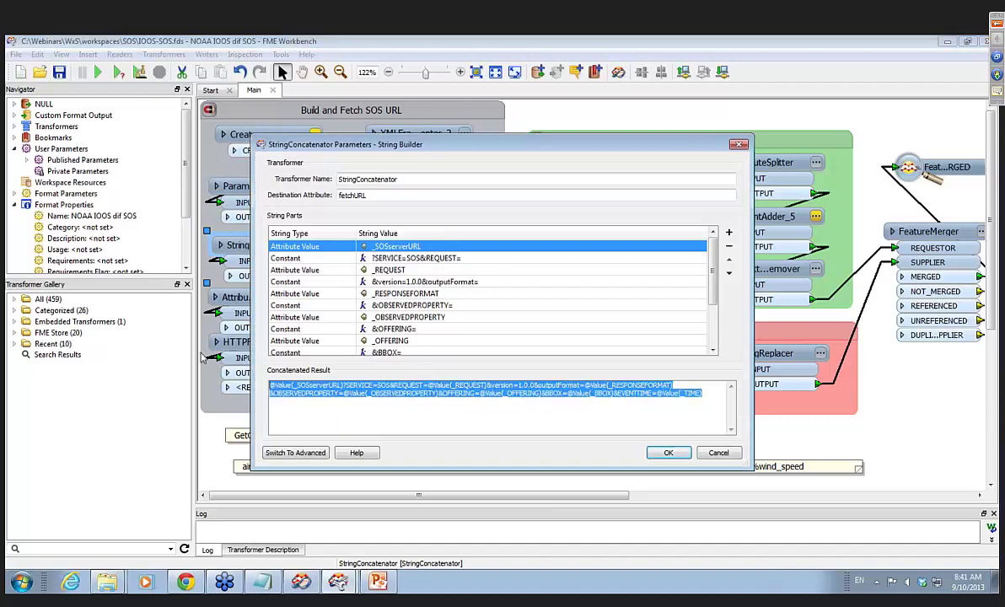
pyautogui.click(717, 453)
pyautogui.click(309, 342)
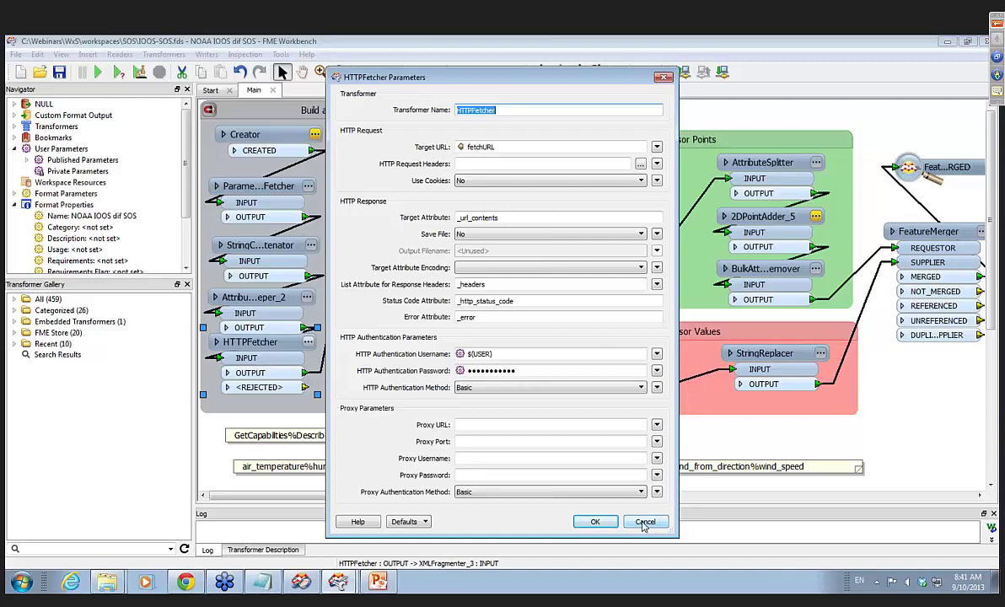
pyautogui.click(644, 522)
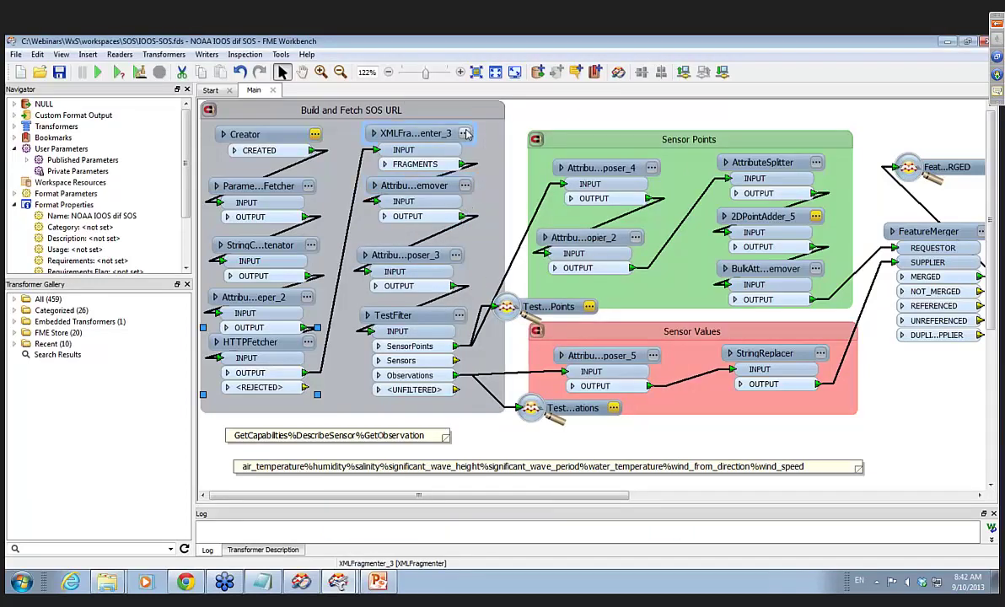
# Inspect XMLFragmenter_3 and 2DPointAdder_5 unchanged, nudging AttributeCopier_2 slightly right.
pyautogui.doubleClick(434, 126)
pyautogui.doubleClick(553, 301)
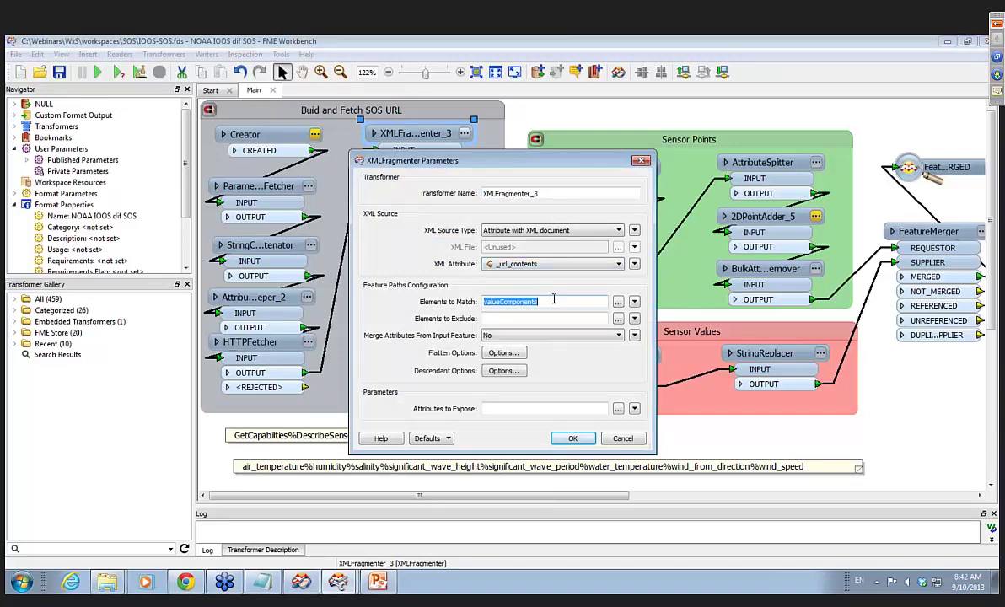
pyautogui.click(632, 440)
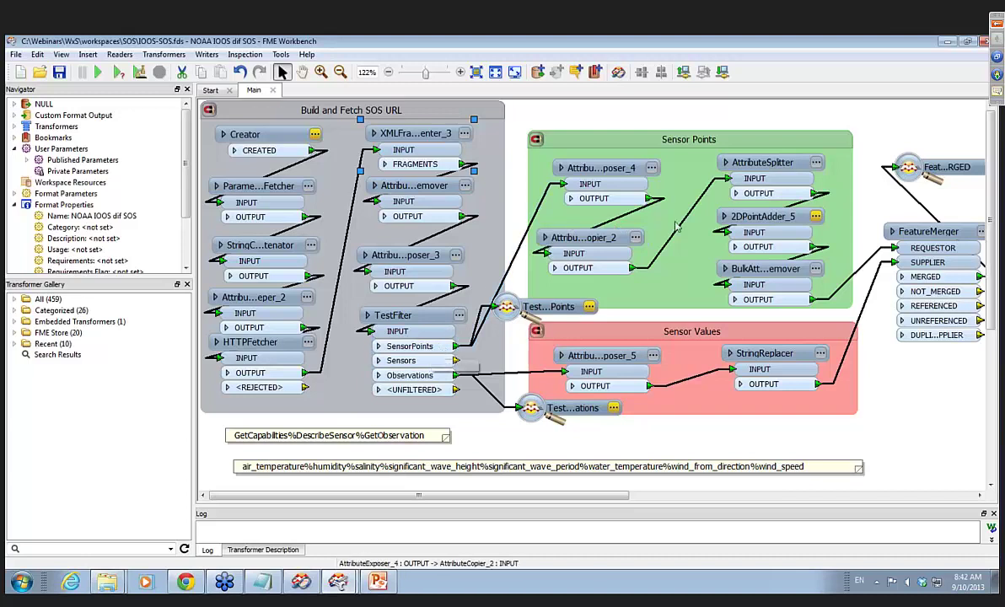
pyautogui.moveTo(611, 244); pyautogui.dragTo(635, 243)
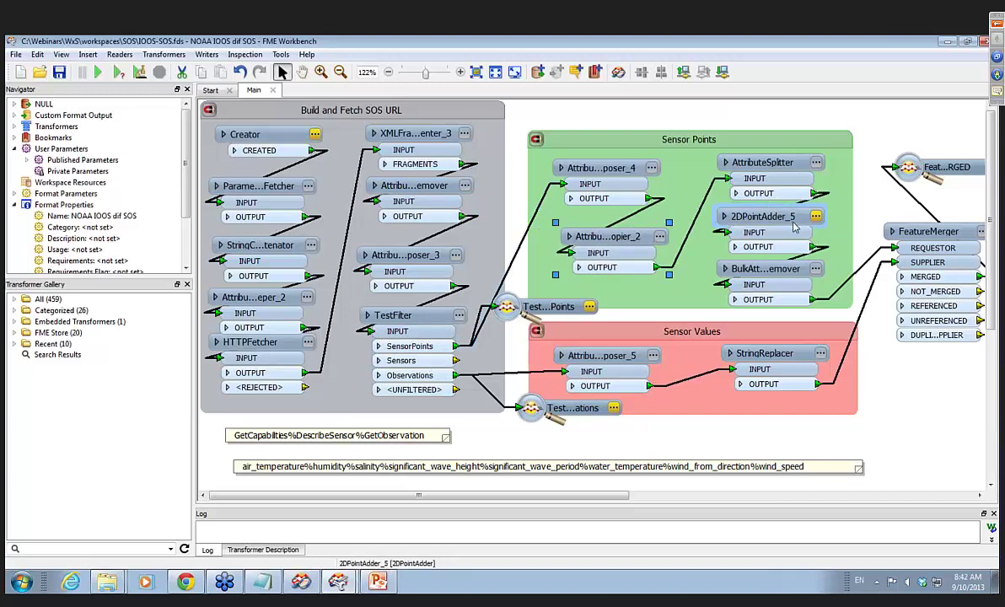
pyautogui.doubleClick(758, 207)
pyautogui.click(584, 357)
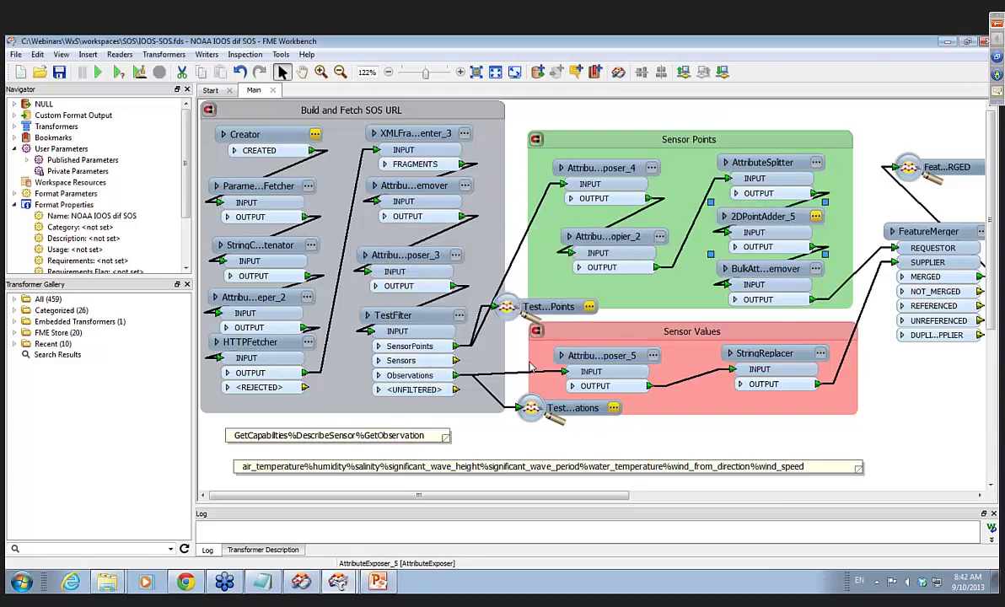
# Check AttributeExposer_5 without changes and scroll right to the Generate Sensor Feature section.
pyautogui.click(654, 357)
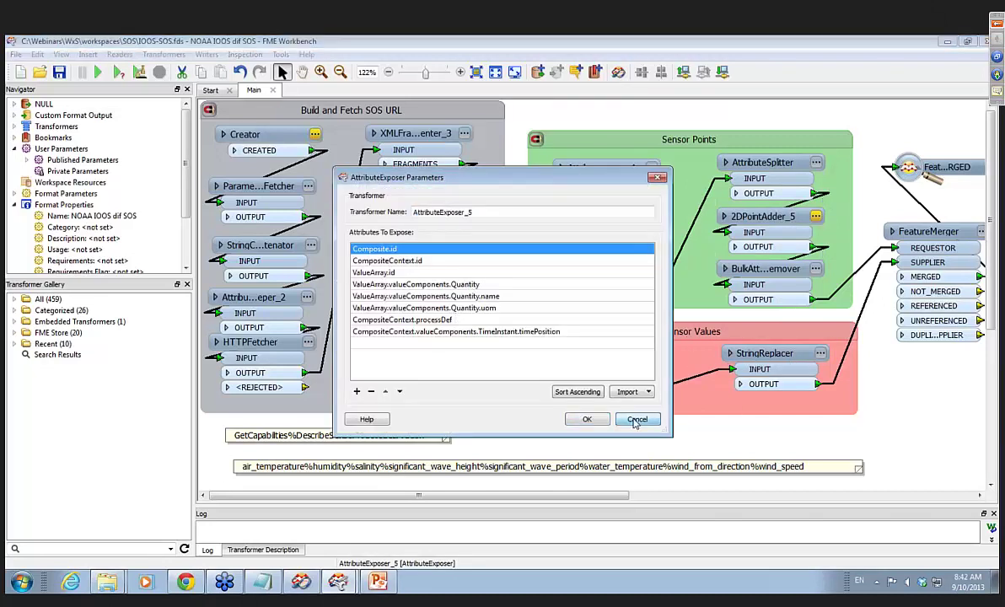
pyautogui.click(632, 419)
pyautogui.moveTo(621, 495); pyautogui.dragTo(793, 496)
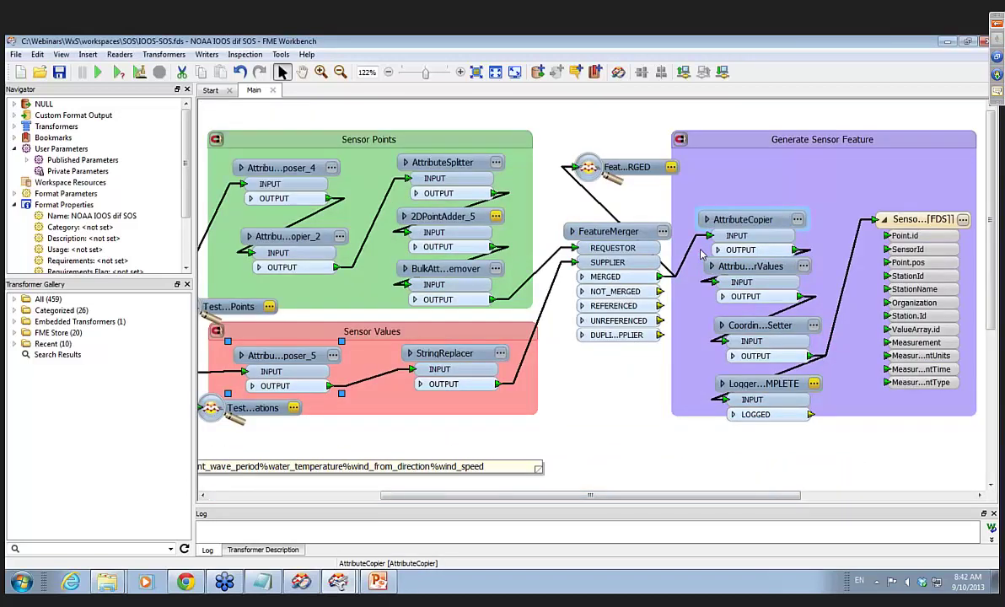
pyautogui.moveTo(701, 255)
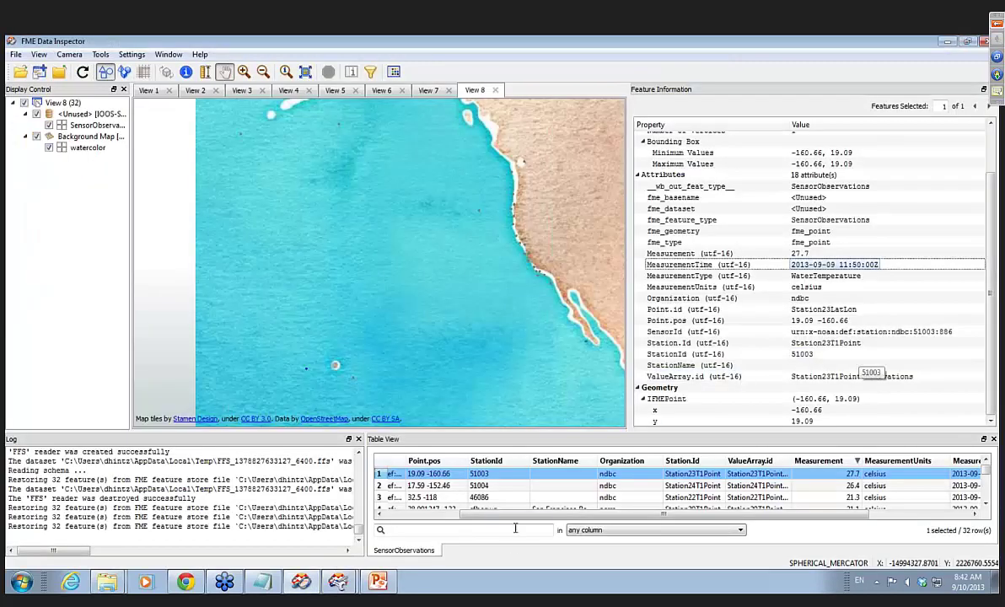
pyautogui.moveTo(383, 588)
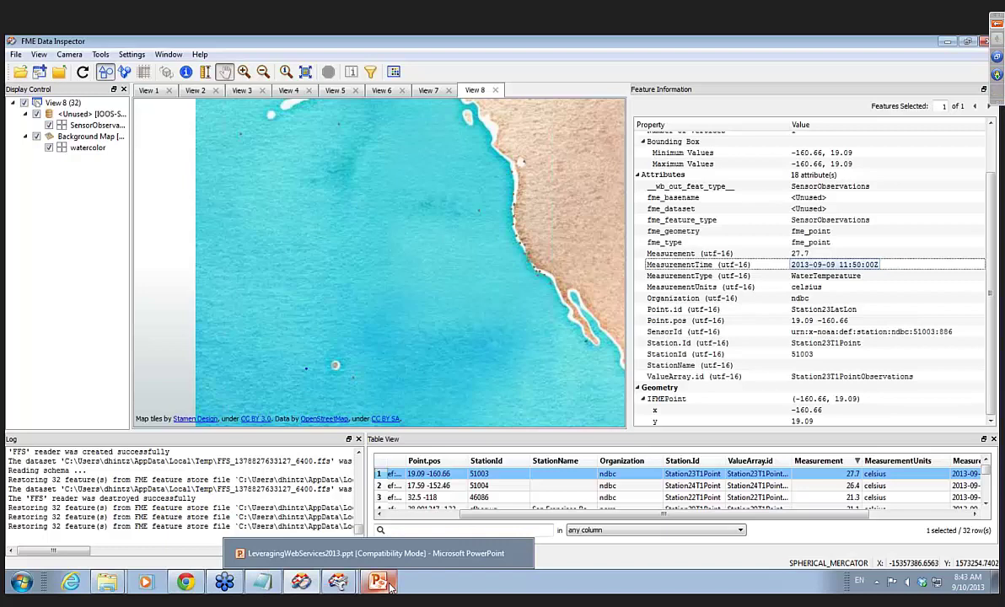
# In PowerPoint, advance the slide show to the Leveraging Web Services ArcGIS Online slide.
pyautogui.click(389, 586)
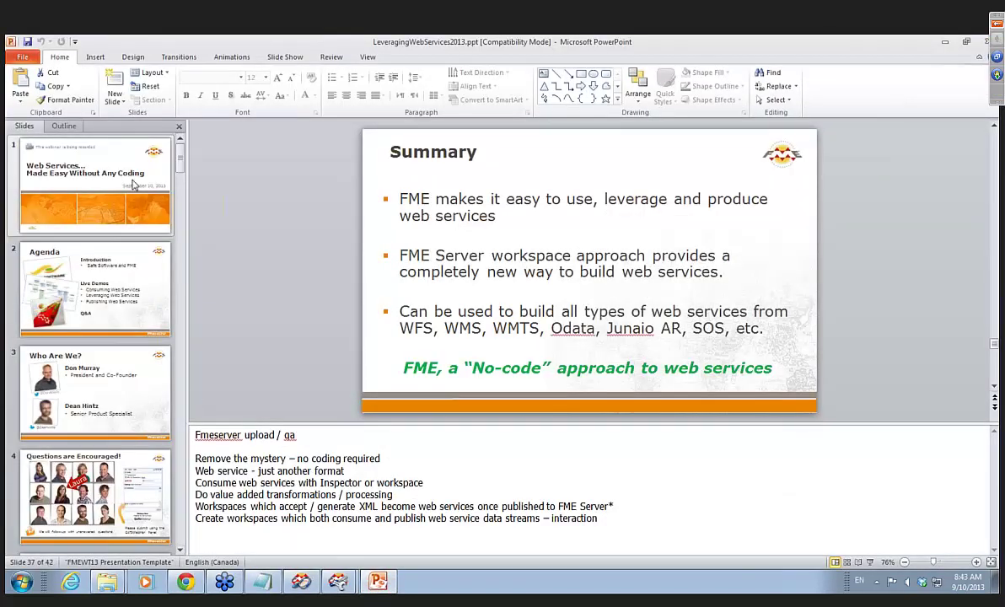
pyautogui.click(133, 186)
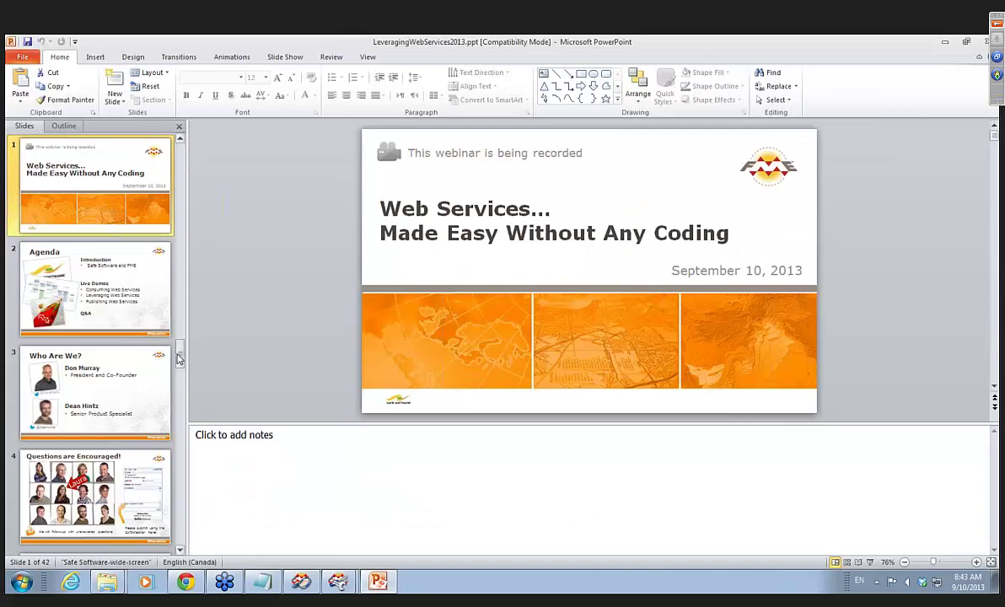
pyautogui.moveTo(179, 358); pyautogui.dragTo(180, 358)
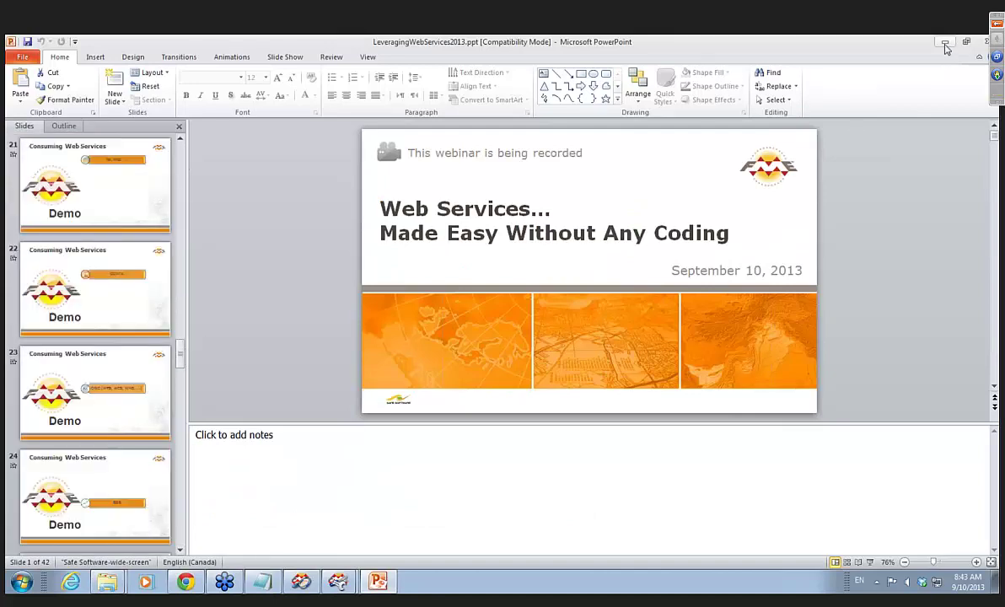
pyautogui.click(945, 42)
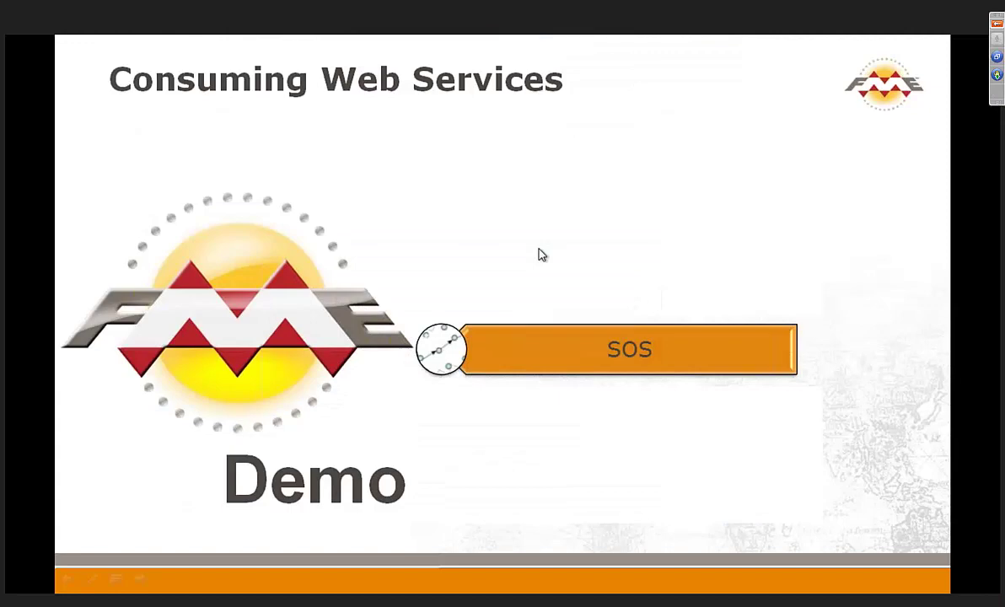
pyautogui.click(542, 254)
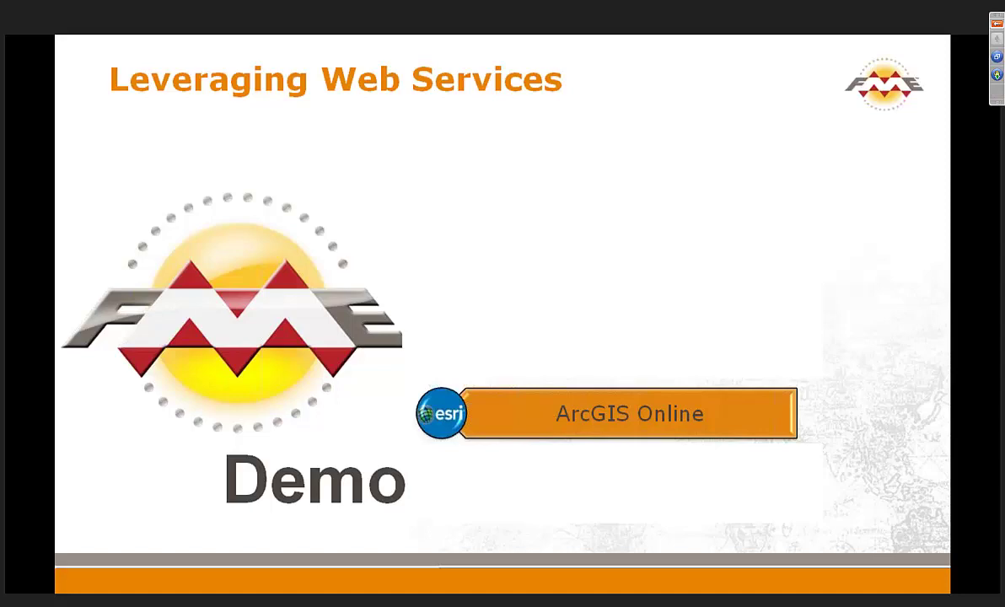
pyautogui.press('Escape')
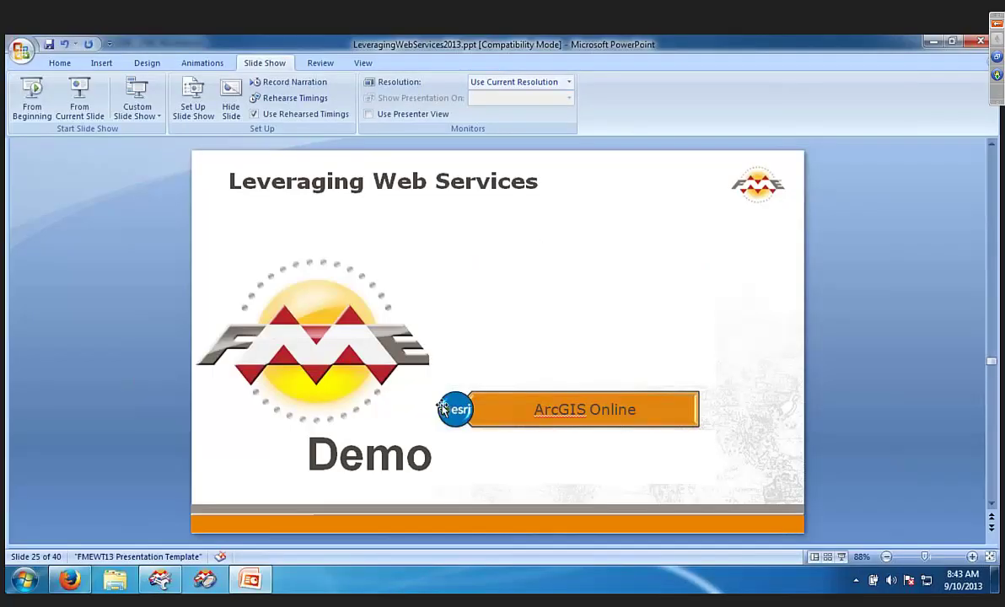
# Close the ODATA to XLSXW workspace in FME Workbench without saving.
pyautogui.click(164, 581)
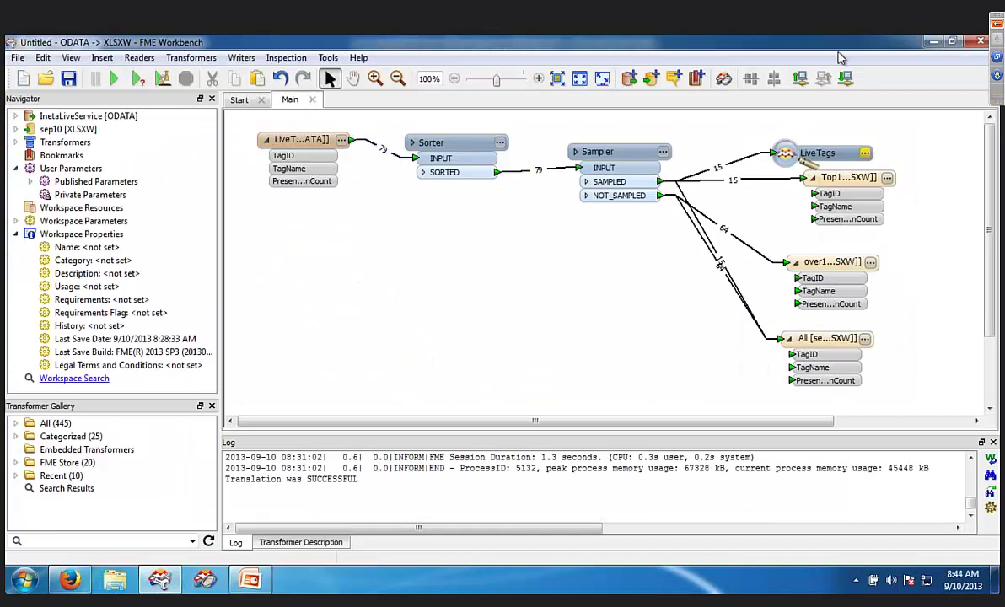
pyautogui.click(978, 43)
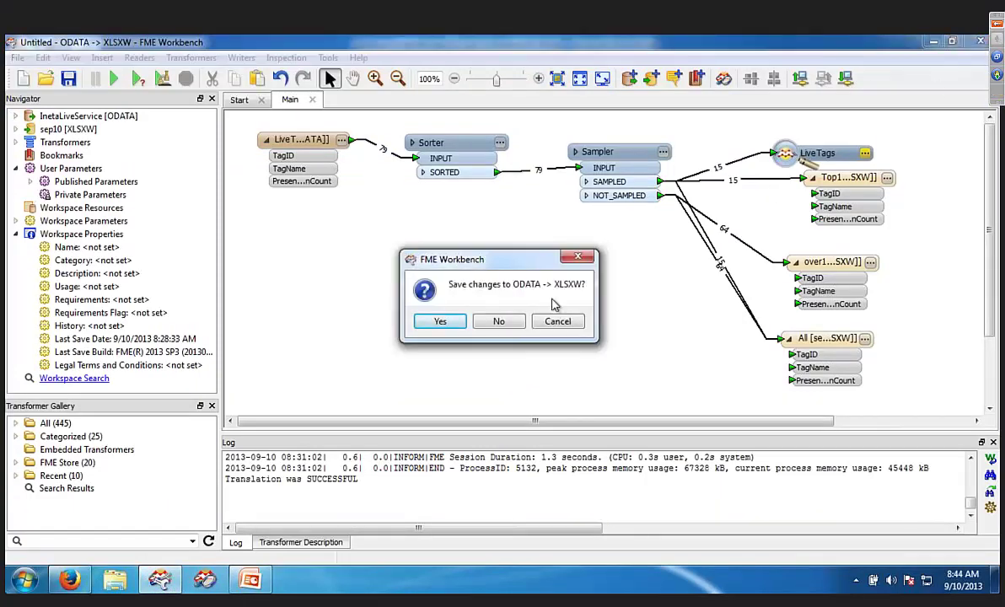
pyautogui.click(498, 322)
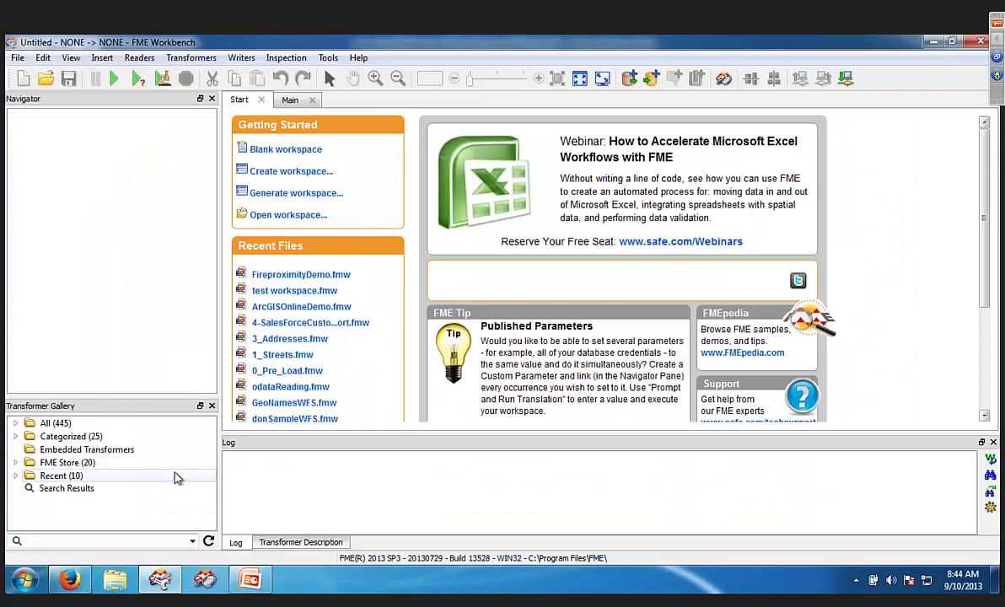
# Switch from the FME Start page to Firefox.
pyautogui.moveTo(76, 578)
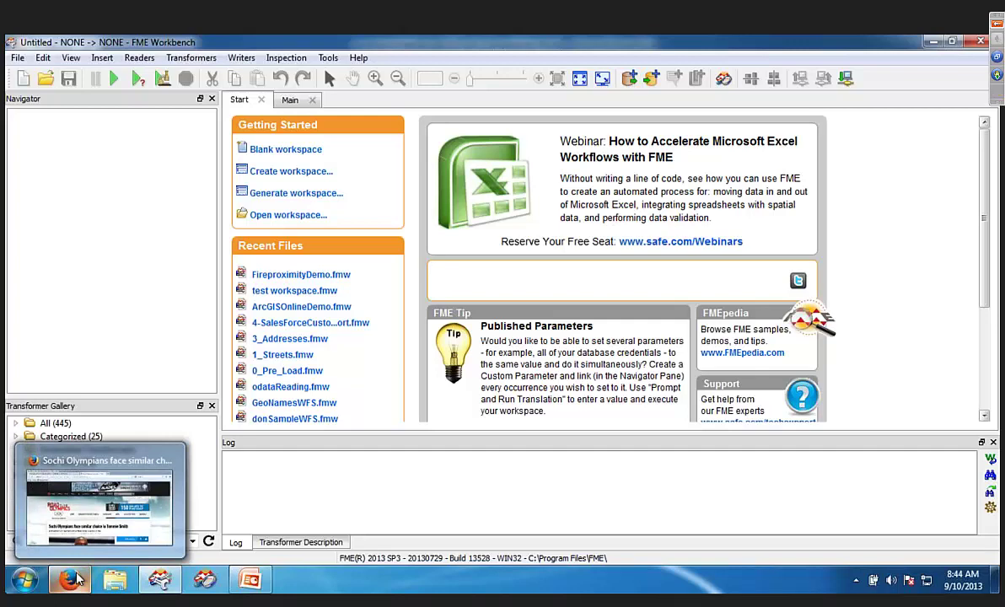
pyautogui.click(76, 578)
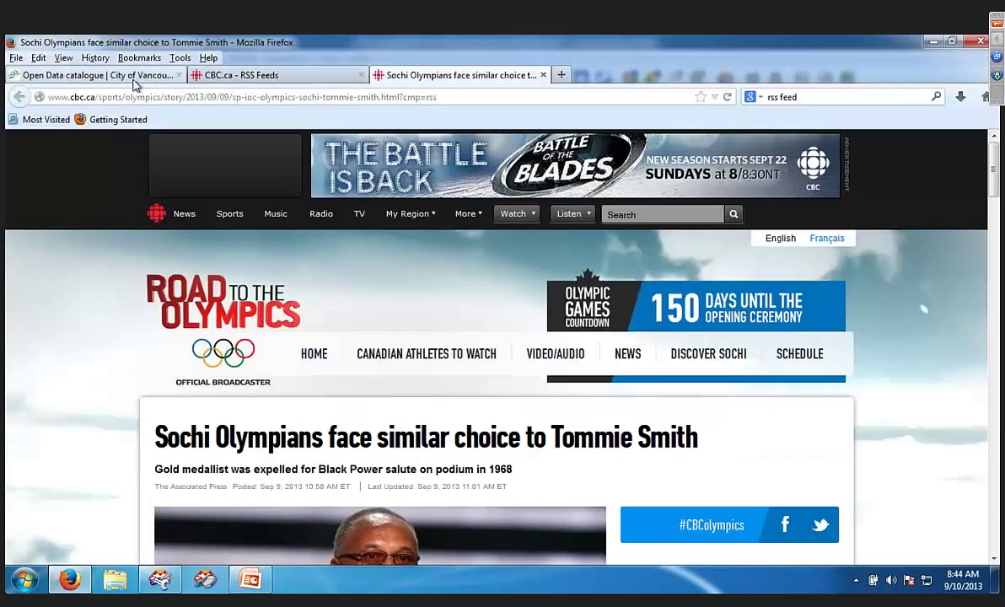
# Open the City of Vancouver Open Data dataset list and scroll down to Fire halls.
pyautogui.click(127, 78)
pyautogui.moveTo(447, 226)
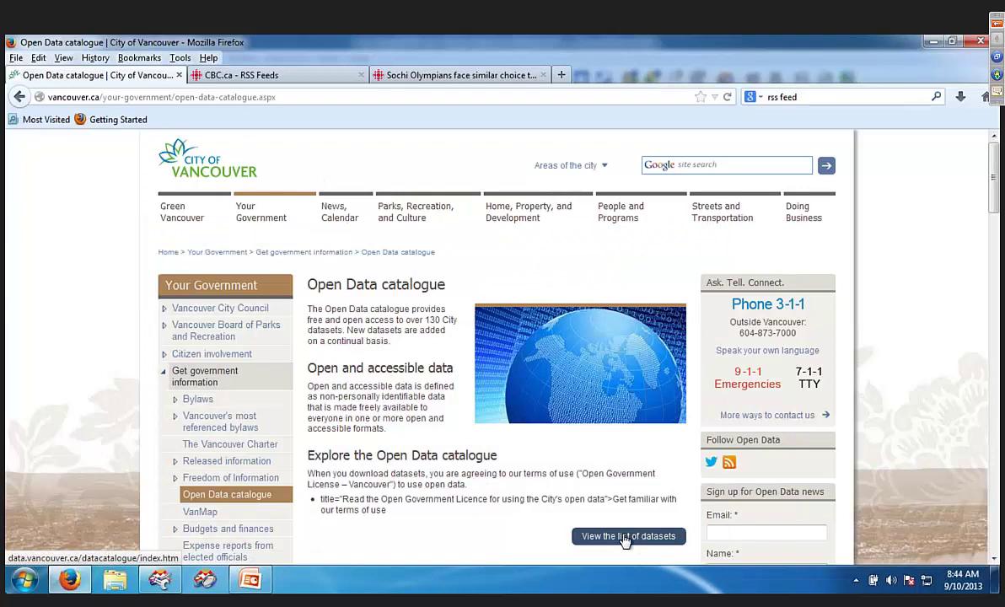
pyautogui.click(626, 538)
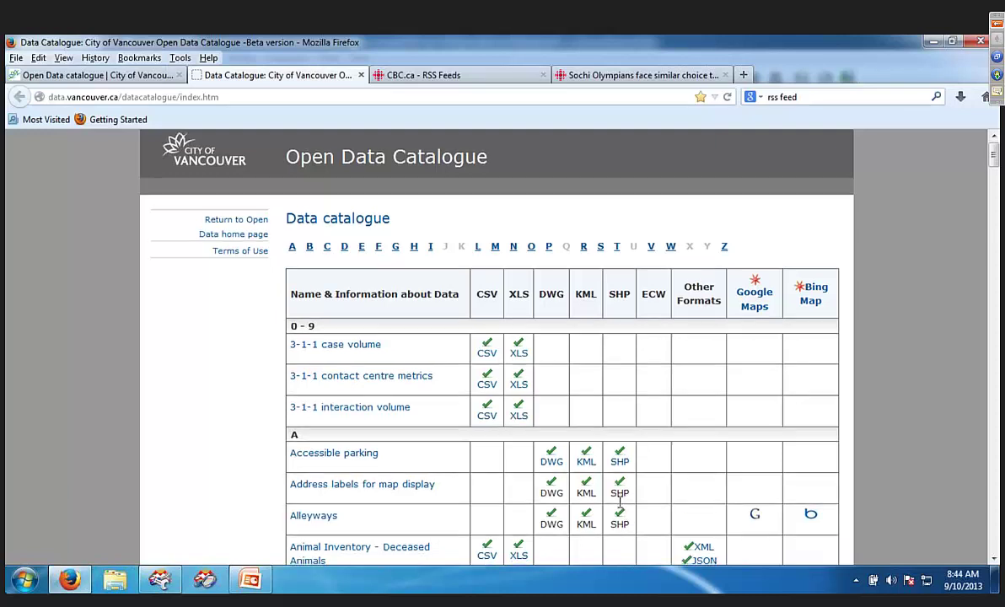
pyautogui.scroll(-8, 622, 509)
pyautogui.scroll(-10, 621, 509)
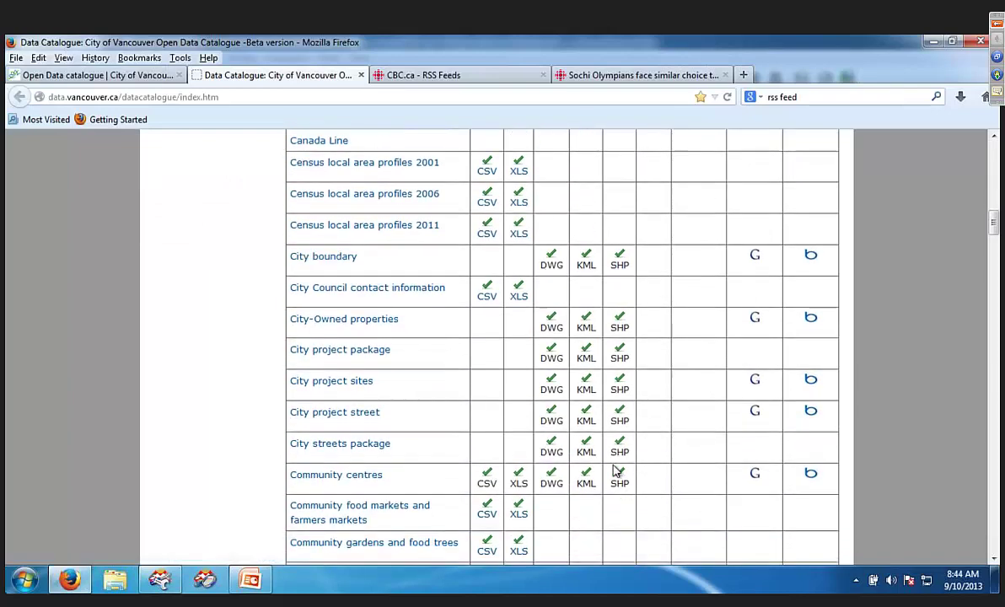
pyautogui.scroll(-8, 614, 466)
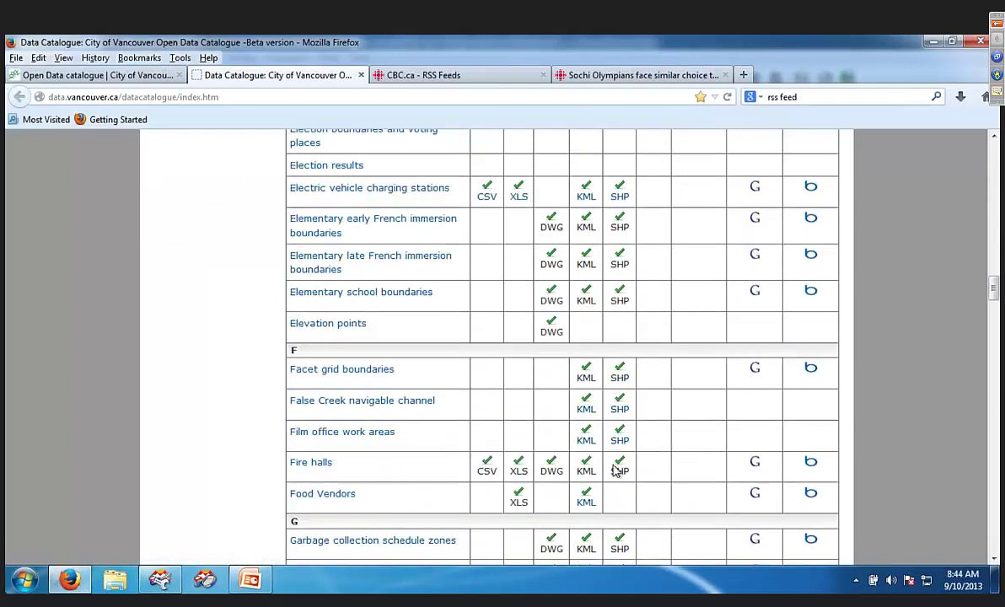
pyautogui.scroll(-2, 614, 471)
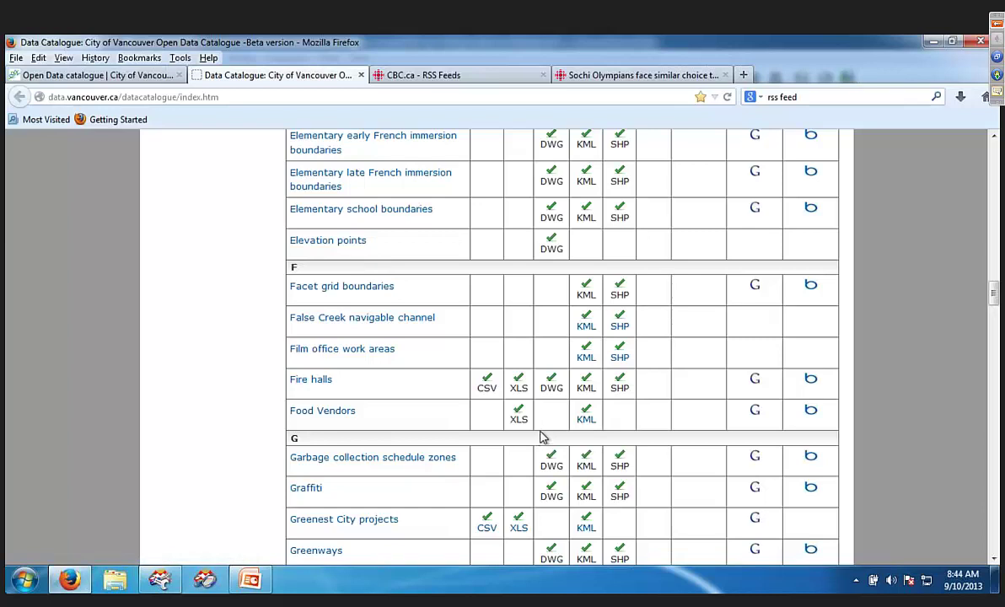
# Copy the Fire halls SHP download link and return to the empty FME workspace.
pyautogui.rightClick(619, 384)
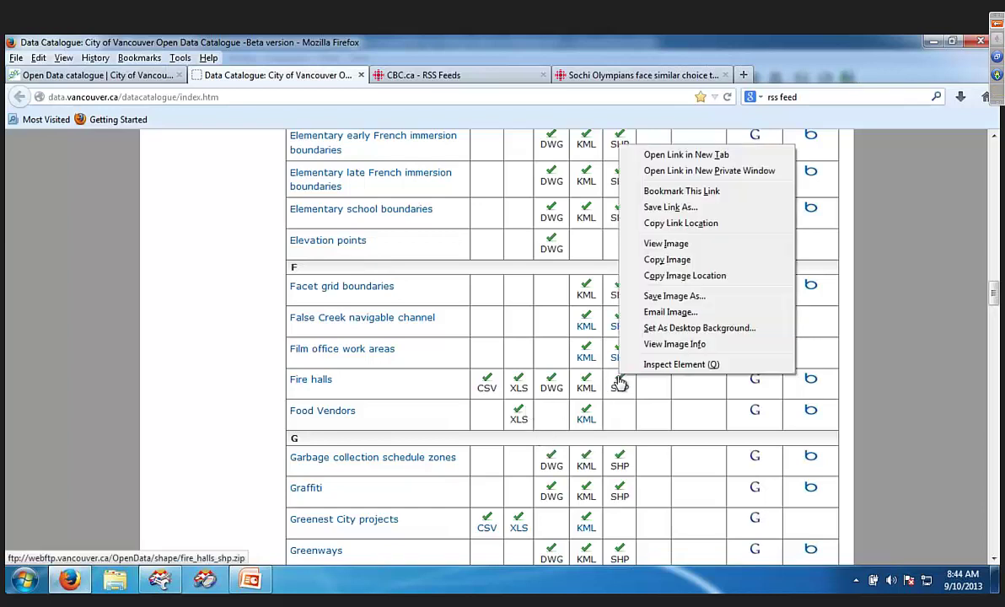
pyautogui.click(690, 223)
pyautogui.click(159, 579)
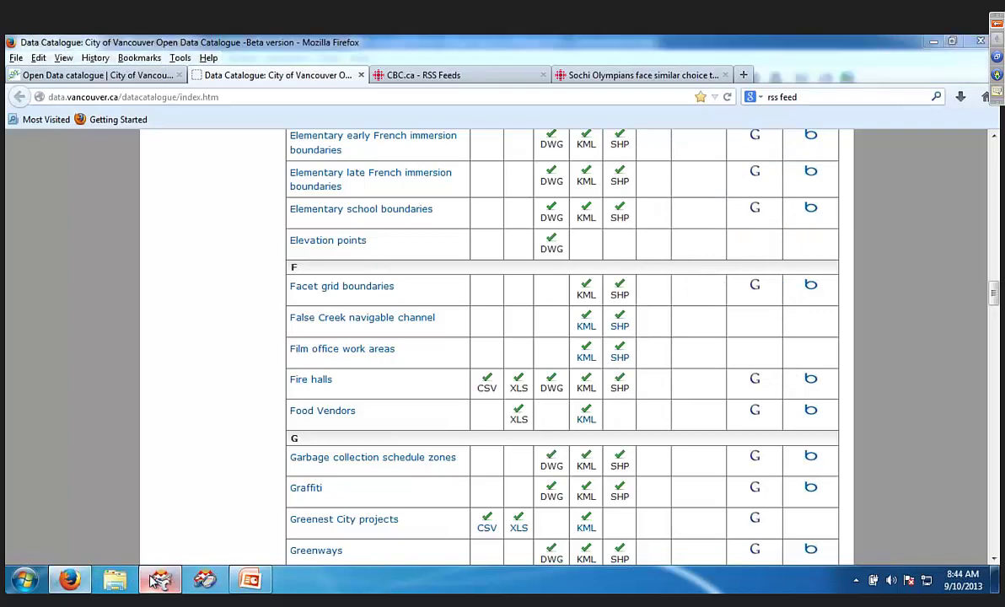
pyautogui.click(291, 100)
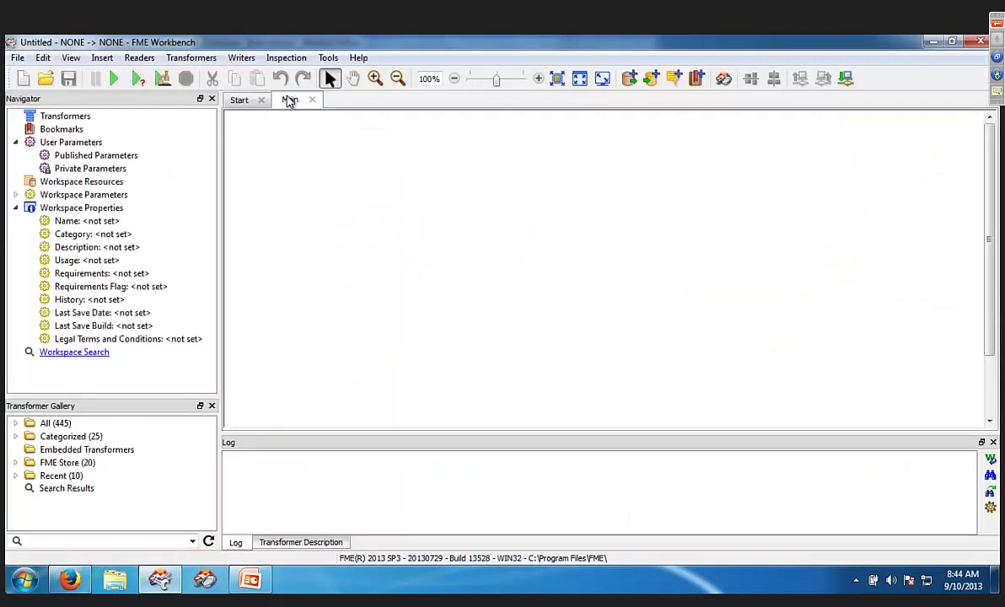
# Add an Esri Shape reader using the pasted fire_halls_shp.zip URL, keeping default parameters.
pyautogui.click(140, 59)
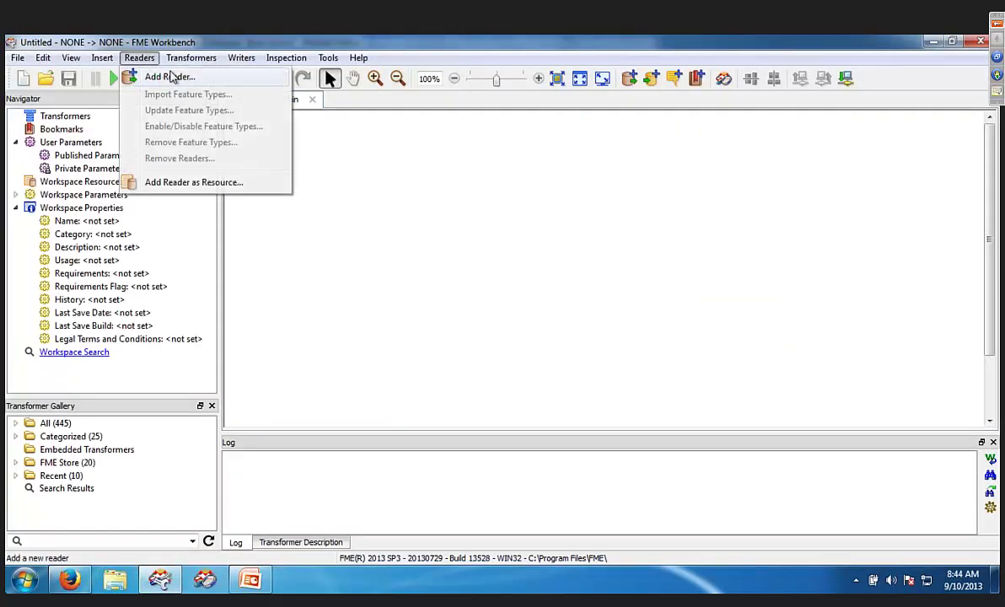
pyautogui.click(169, 75)
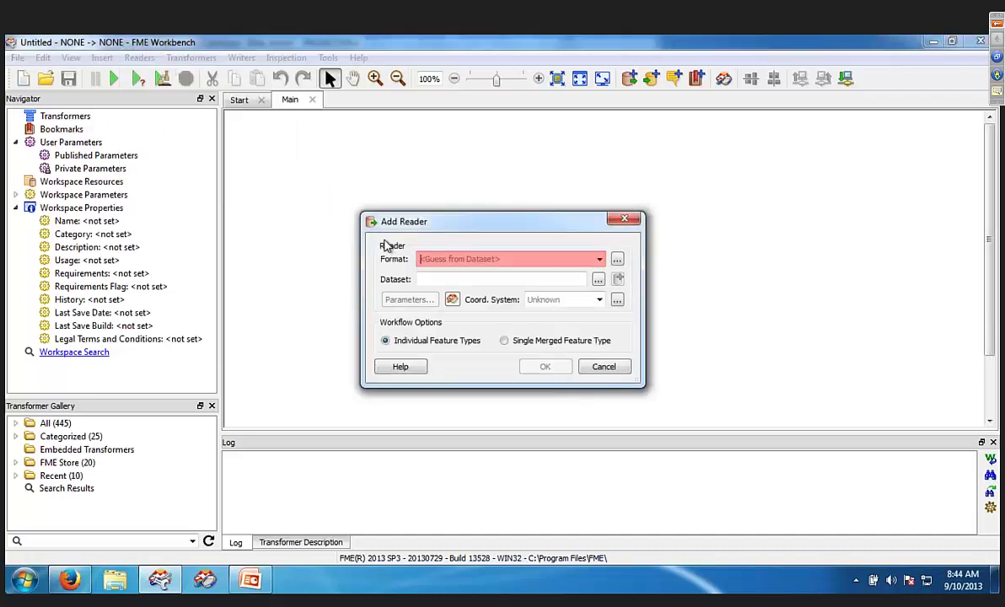
pyautogui.write('shape')
pyautogui.press('Return')
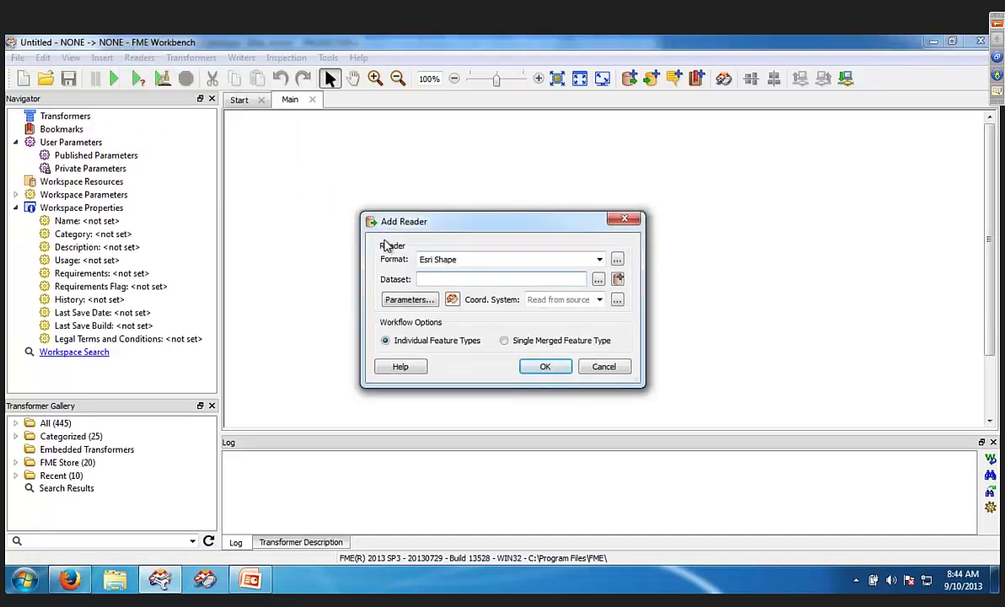
pyautogui.hotkey('ctrl', 'v')
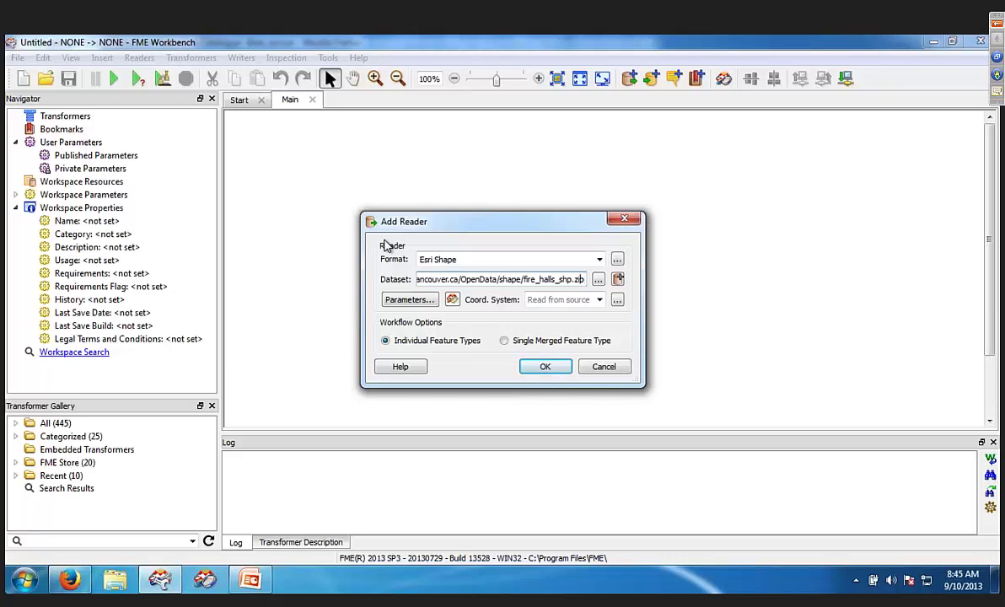
pyautogui.press('Home')
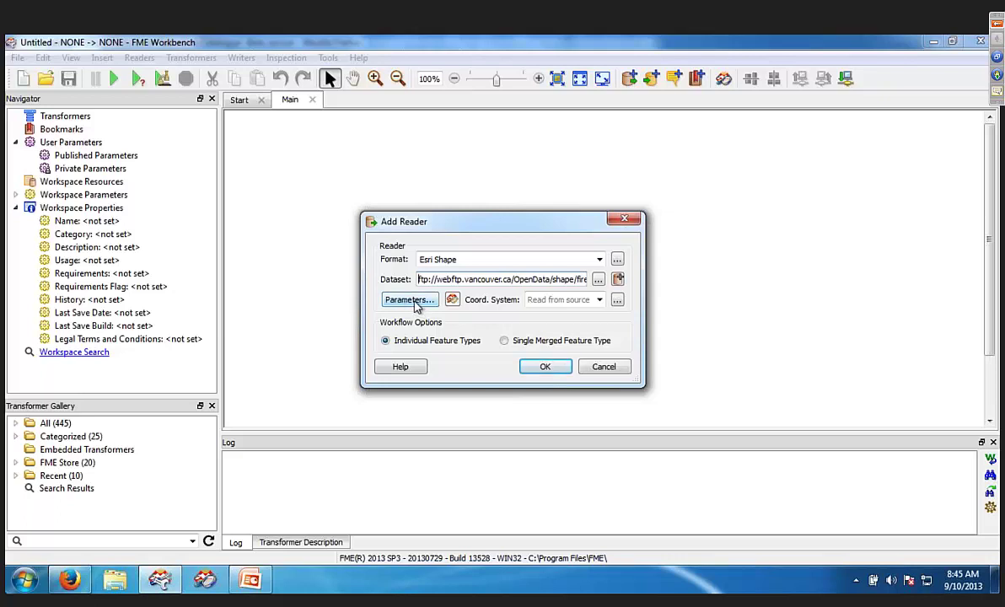
pyautogui.click(413, 303)
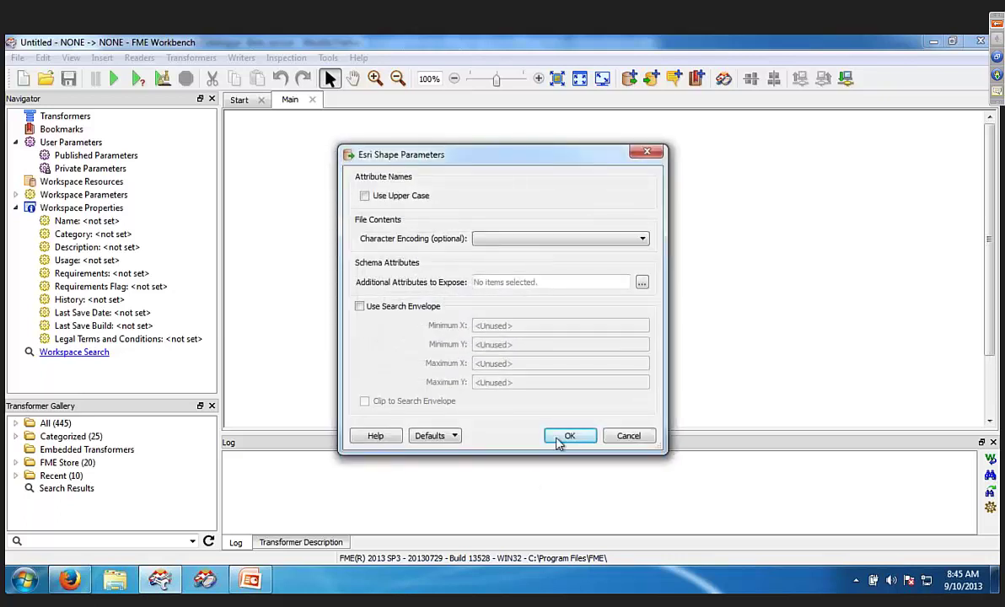
pyautogui.click(570, 437)
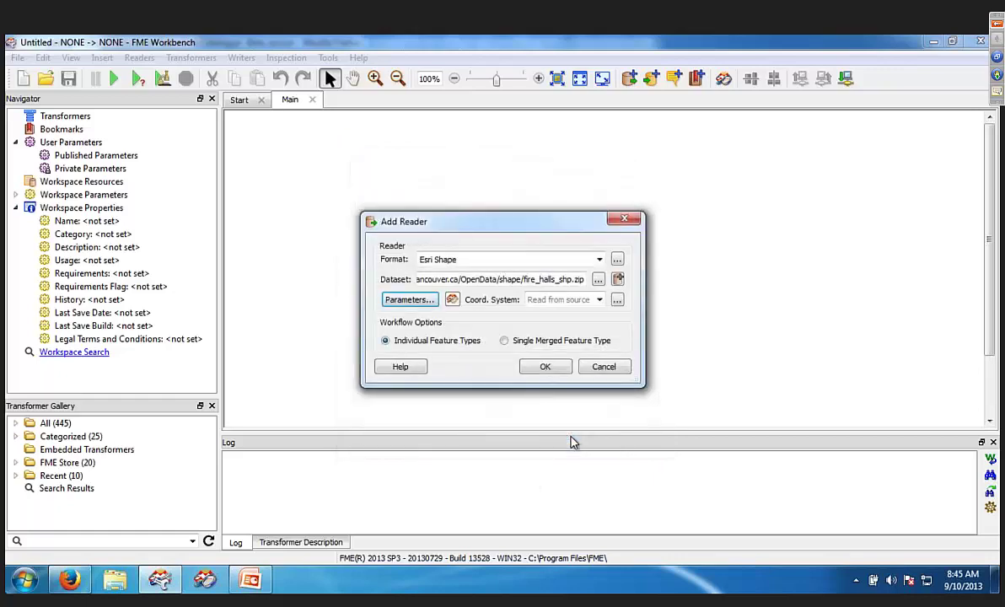
pyautogui.click(549, 371)
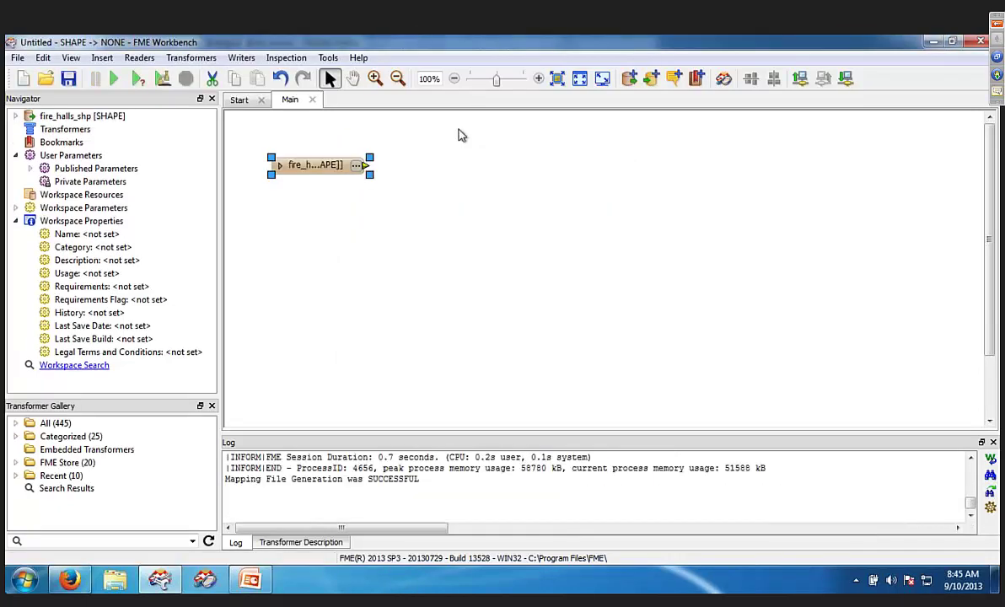
# Connect an inspector to the fire_halls reader output and run the workspace.
pyautogui.click(280, 166)
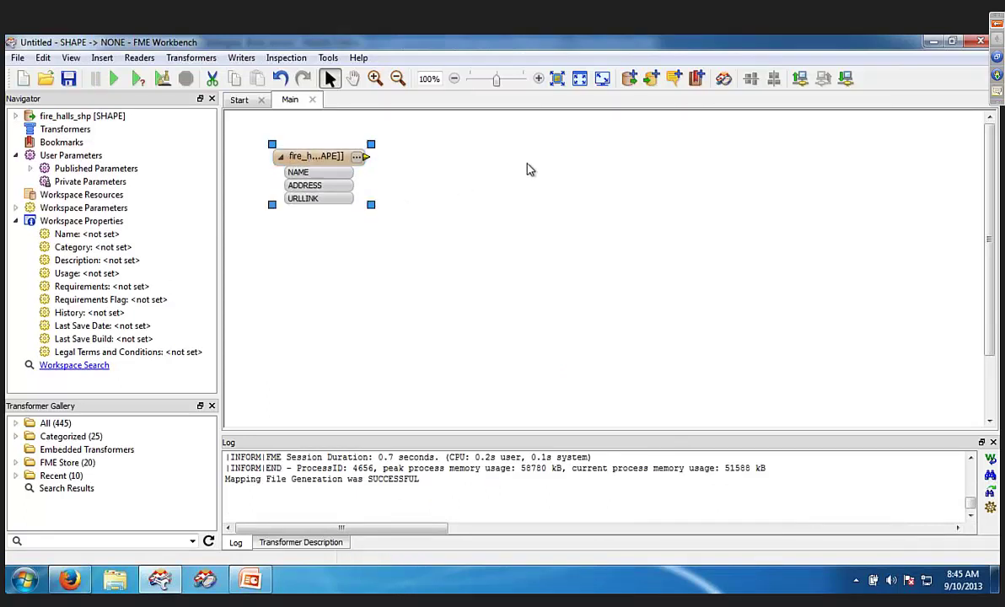
pyautogui.rightClick(326, 155)
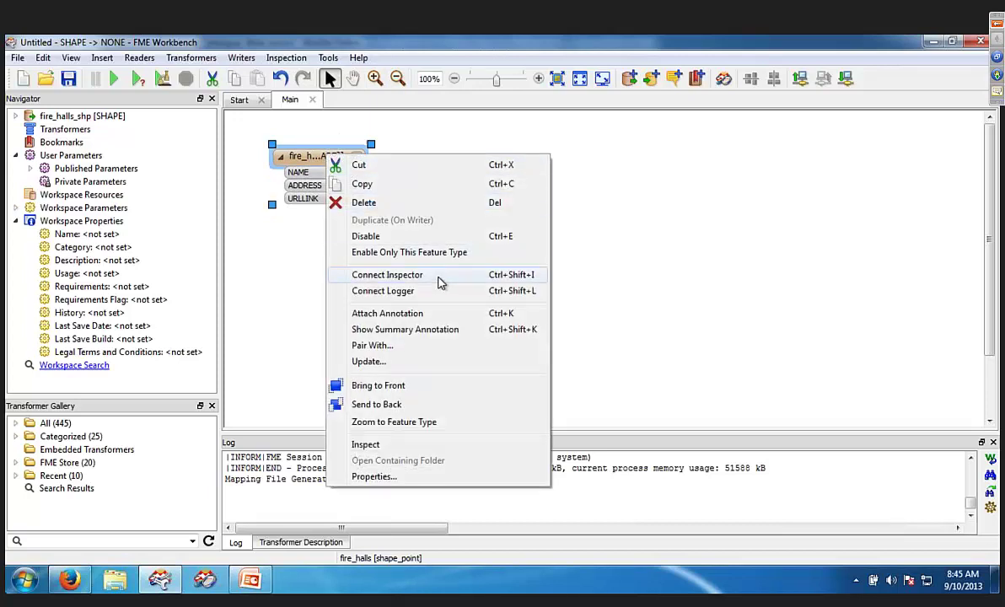
pyautogui.click(437, 277)
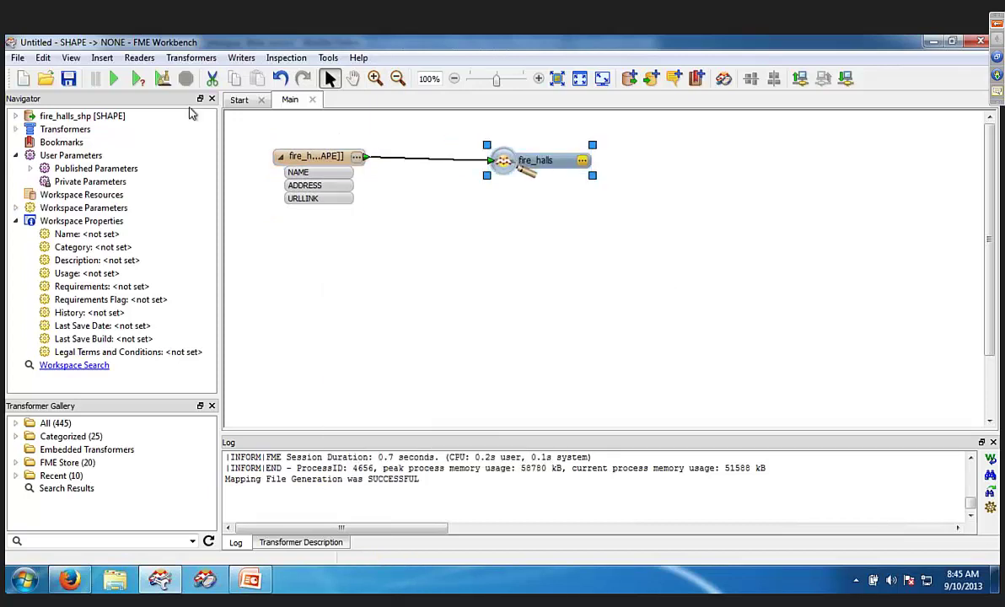
pyautogui.click(114, 78)
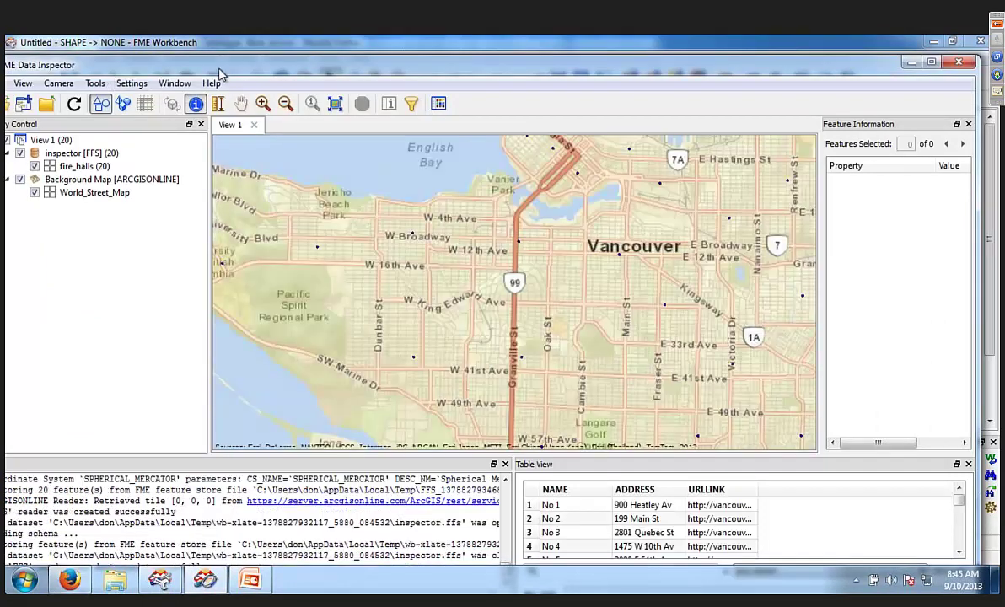
# Check the 20 fire hall points on the Vancouver map, then minimize Data Inspector.
pyautogui.click(910, 66)
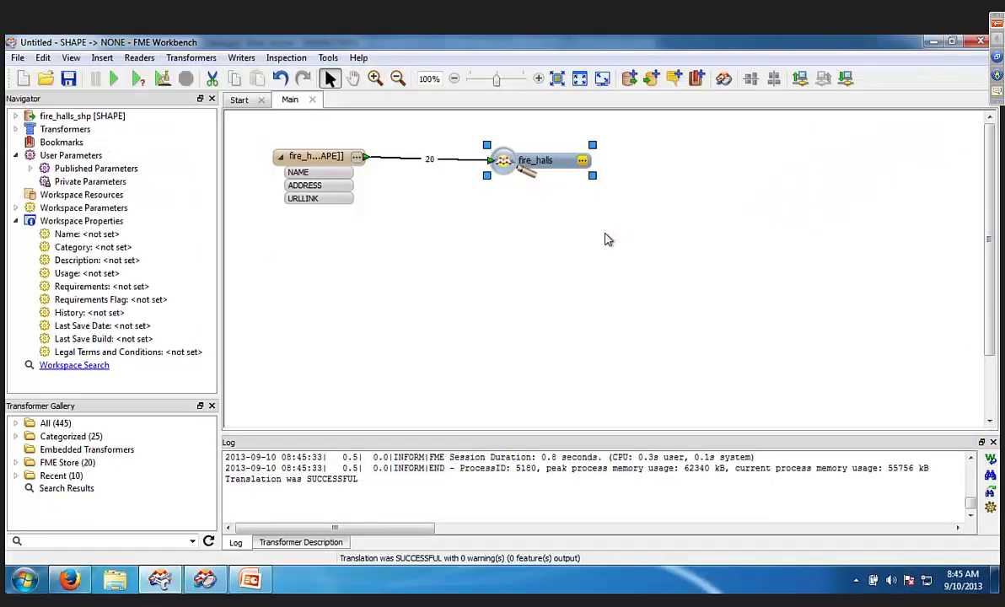
# Move the fire_halls inspector right and search 'arcgis' on its connection line.
pyautogui.moveTo(520, 167); pyautogui.dragTo(697, 165)
pyautogui.click(542, 164)
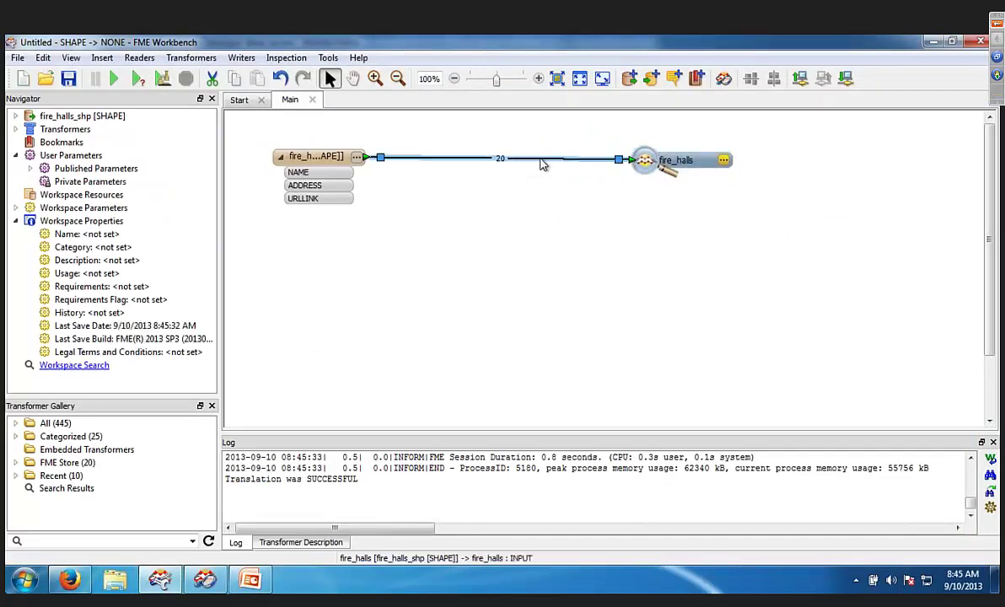
pyautogui.write('arcgis')
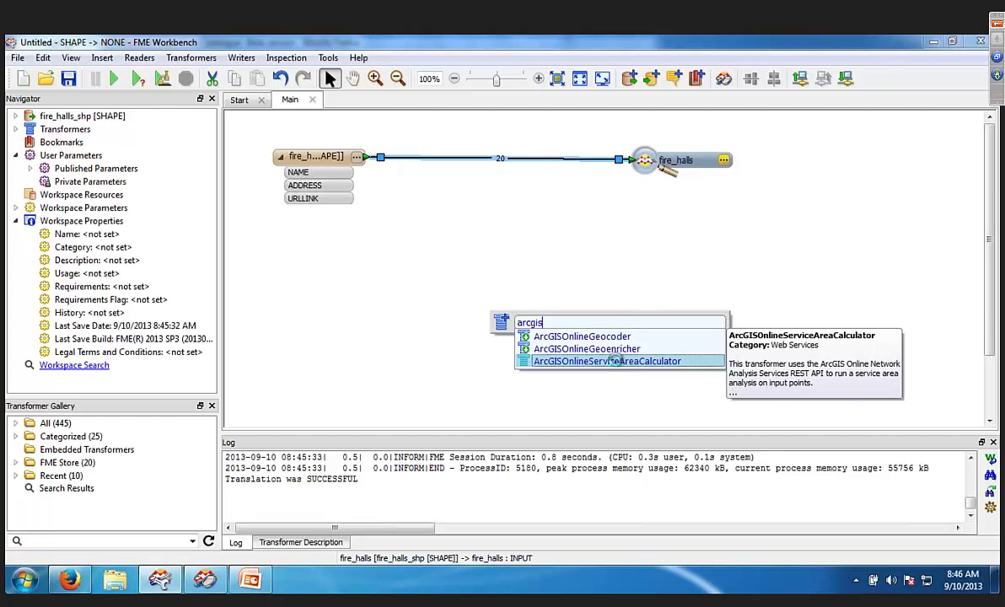
# Insert an ArcGISOnlineServiceAreaCalculator on the fire_halls connection and arrange the canvas.
pyautogui.click(616, 362)
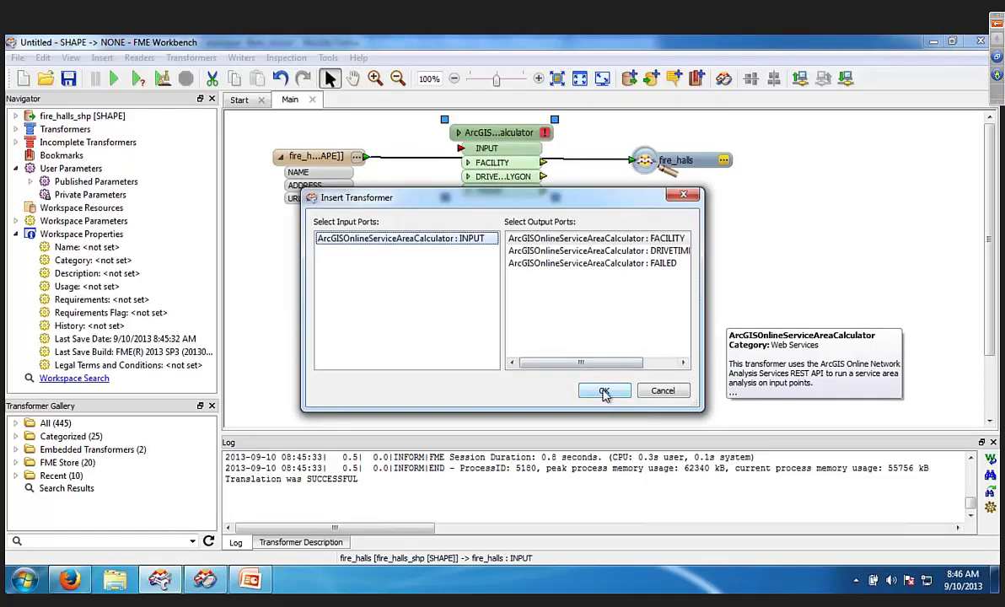
pyautogui.click(600, 389)
pyautogui.moveTo(521, 139); pyautogui.dragTo(532, 150)
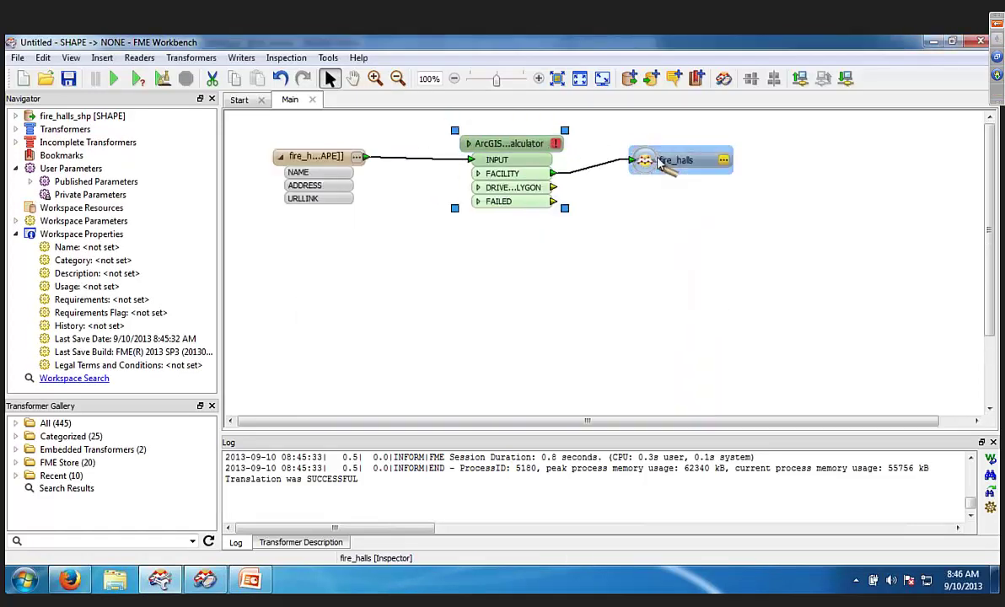
pyautogui.moveTo(643, 161); pyautogui.dragTo(666, 179)
pyautogui.moveTo(525, 145); pyautogui.dragTo(545, 145)
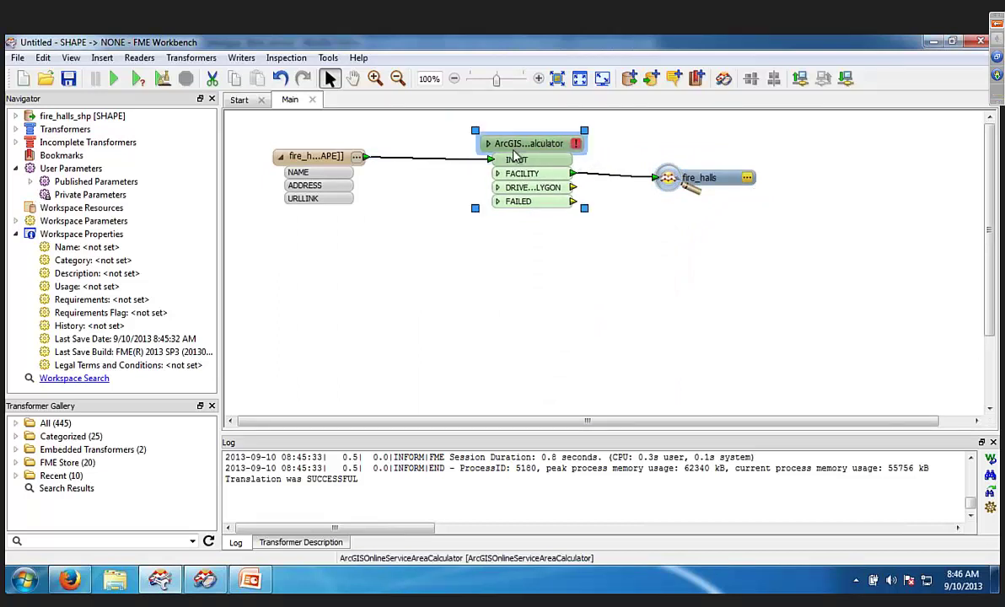
pyautogui.moveTo(527, 149); pyautogui.dragTo(565, 148)
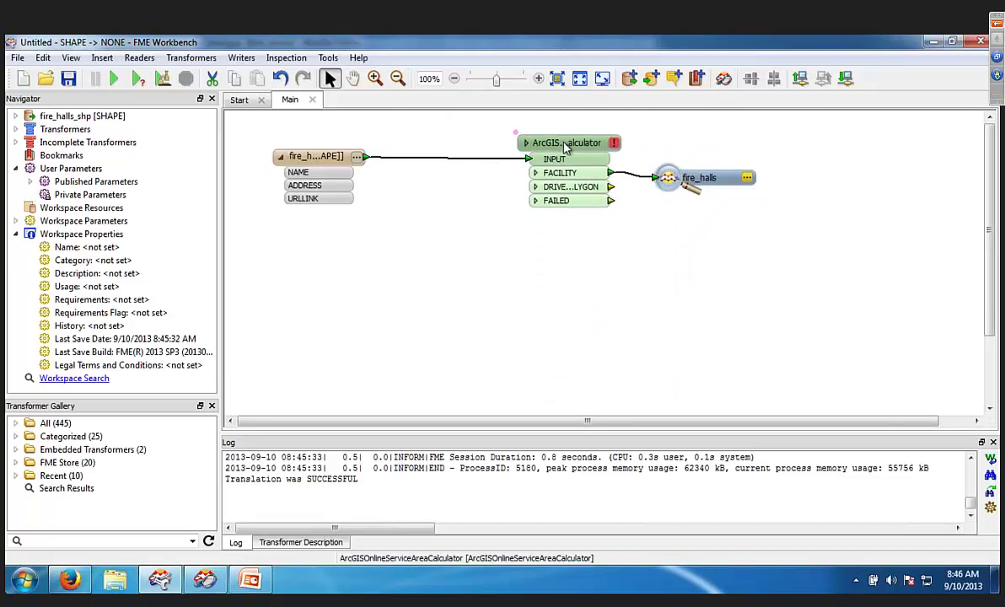
# Insert a Reprojector before the calculator with destination coordinate system LL84.
pyautogui.click(446, 160)
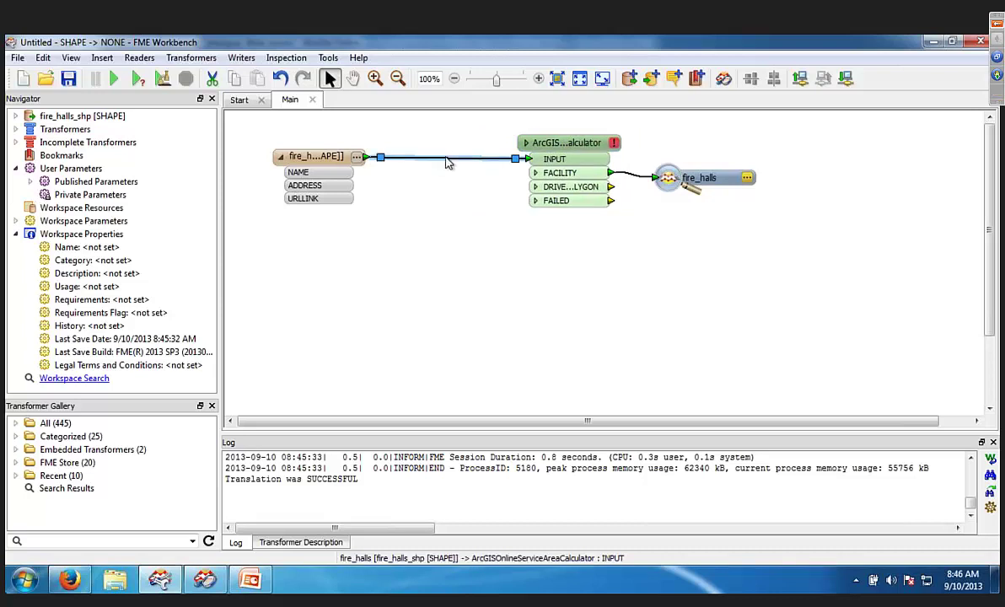
pyautogui.write('reproject')
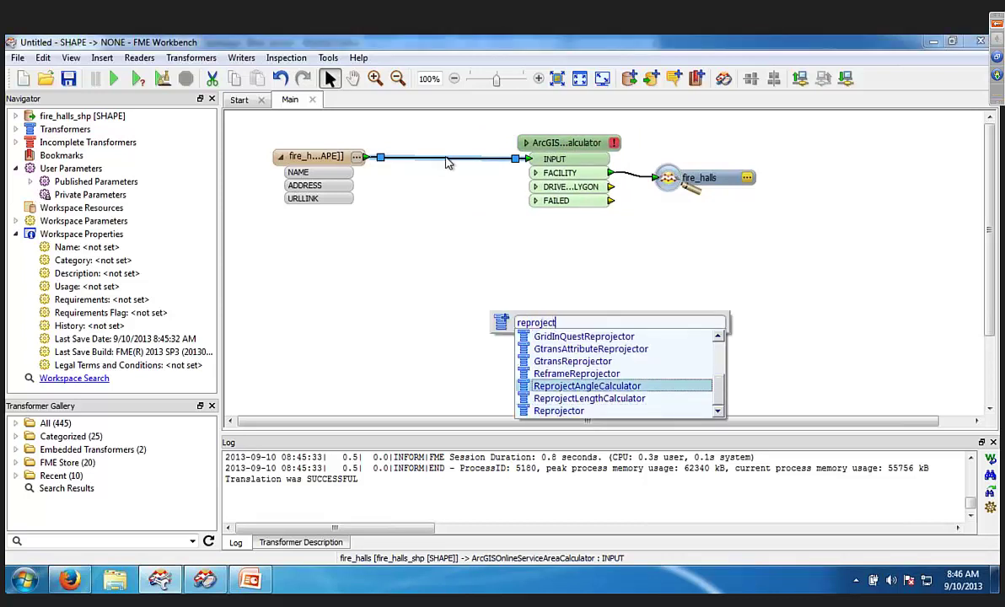
pyautogui.press('Down')
pyautogui.press('Down')
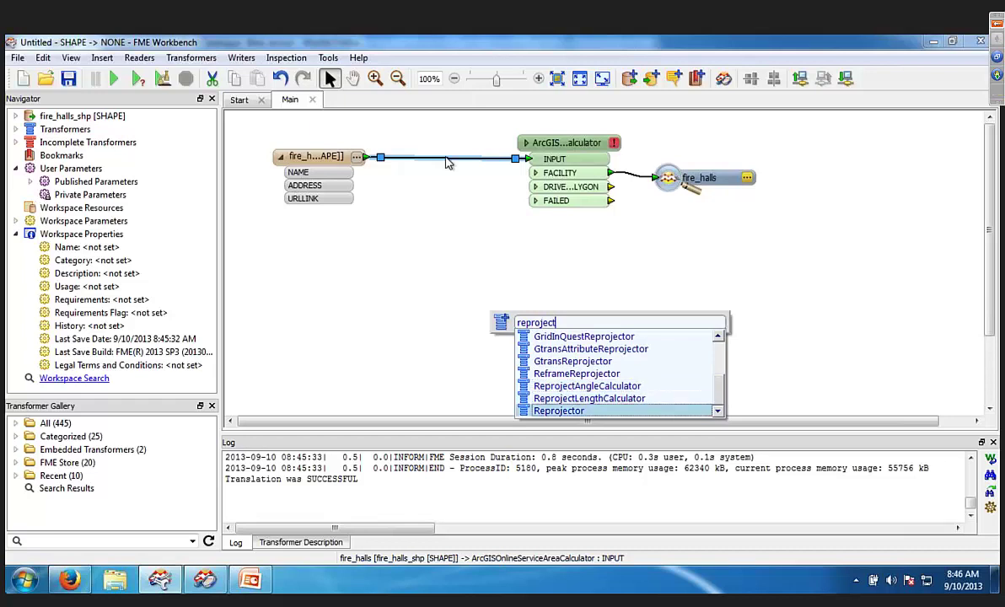
pyautogui.press('Return')
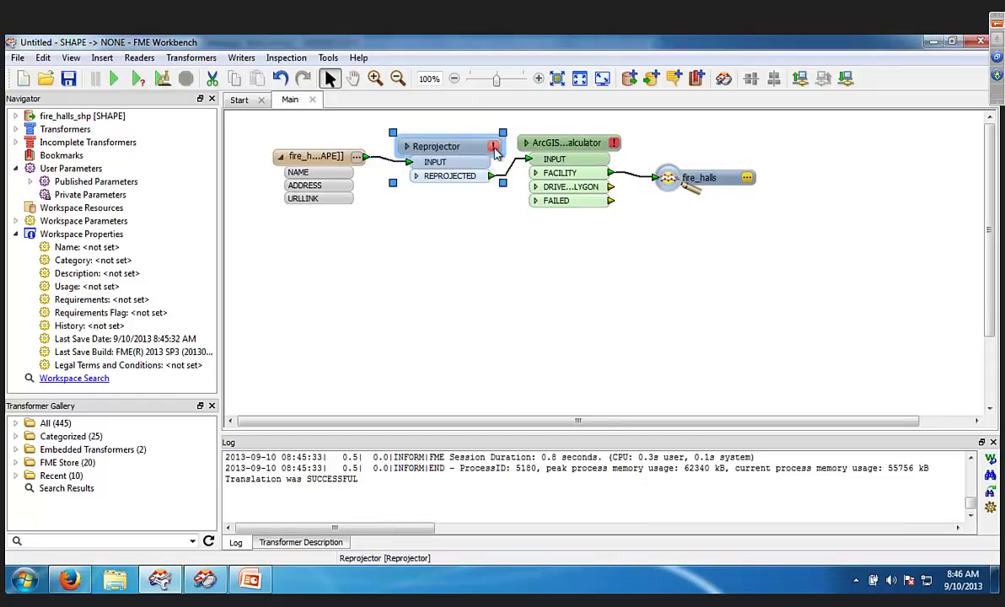
pyautogui.click(493, 147)
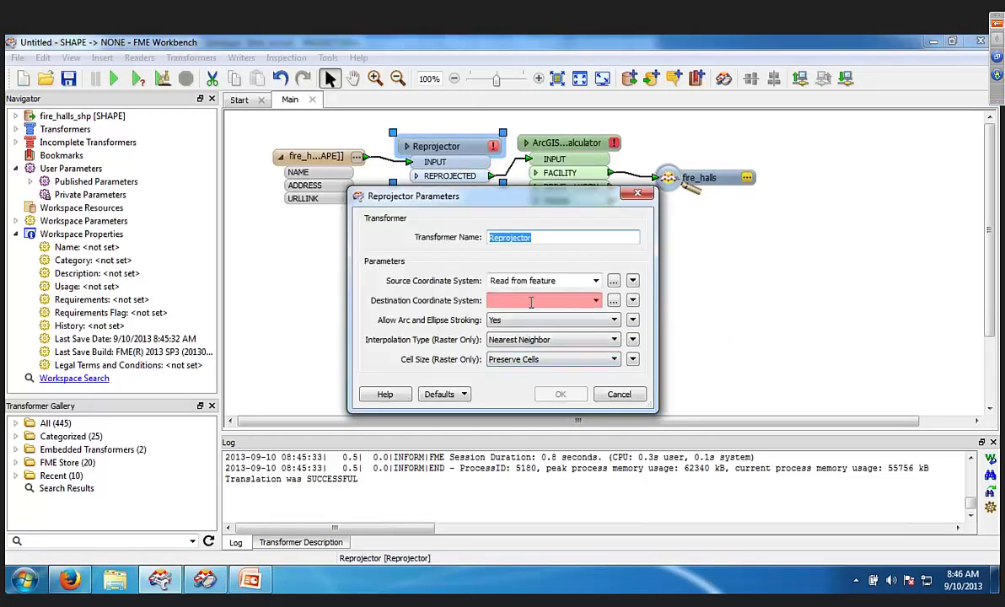
pyautogui.click(531, 301)
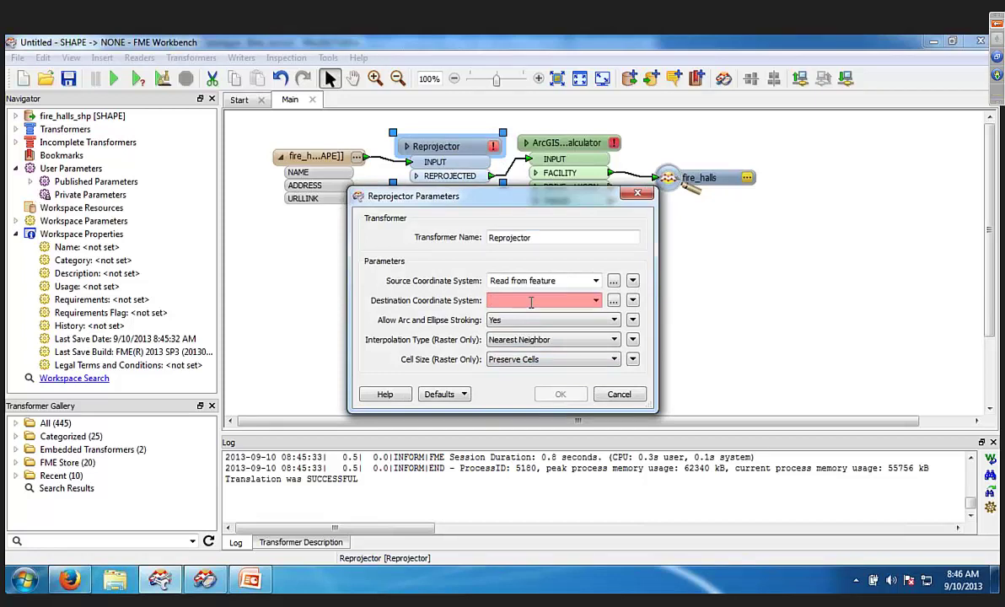
pyautogui.write('LL84')
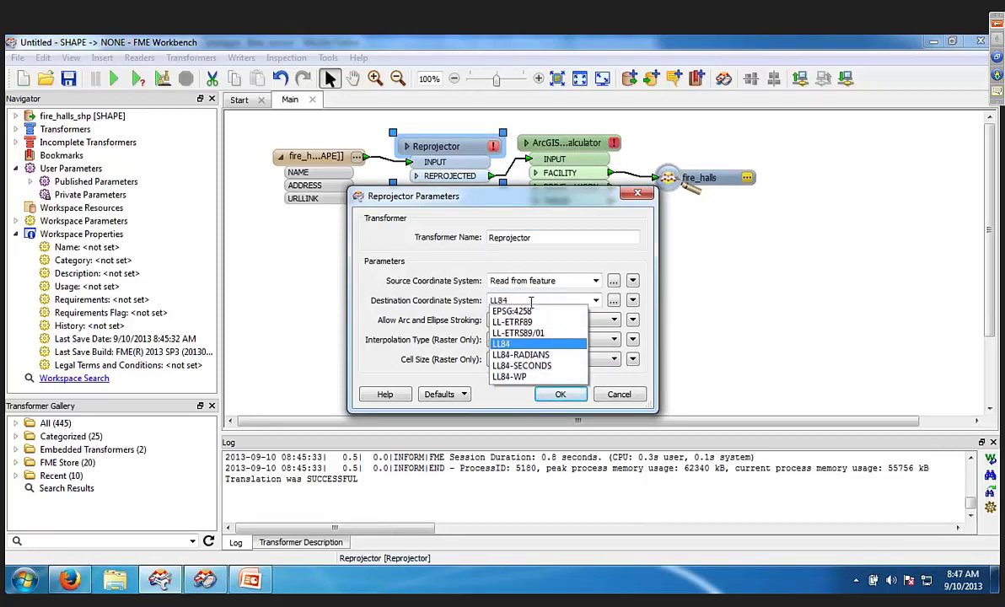
pyautogui.press('Return')
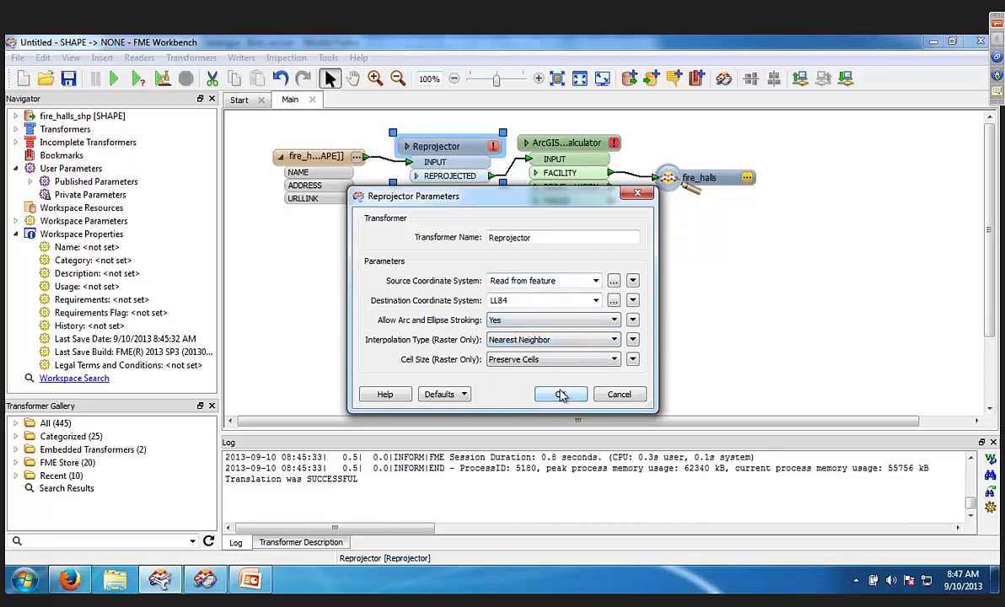
pyautogui.click(564, 394)
pyautogui.doubleClick(613, 143)
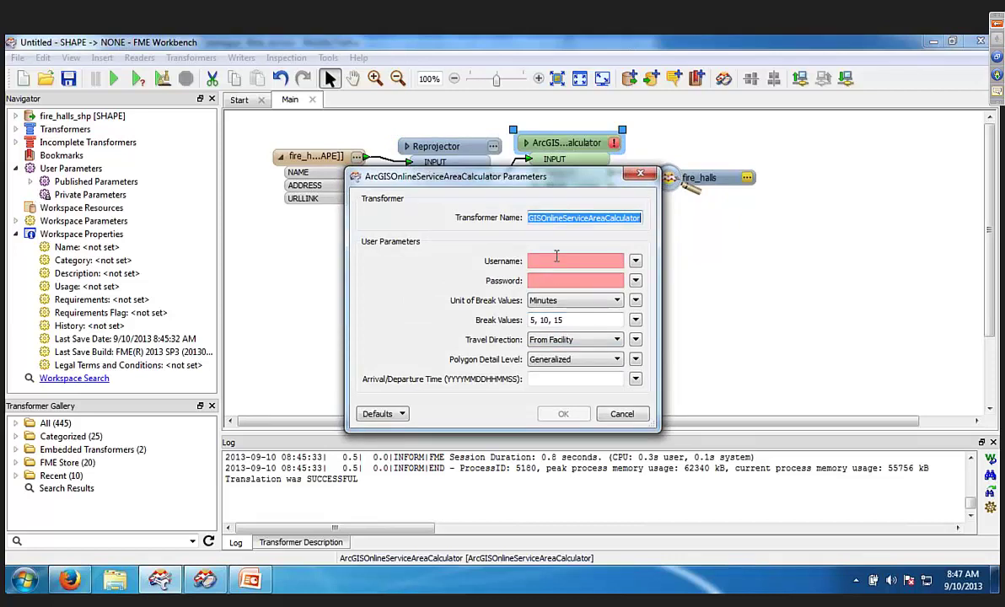
# Enter the ArcGIS Online account login and set Break Values to 1.
pyautogui.click(557, 261)
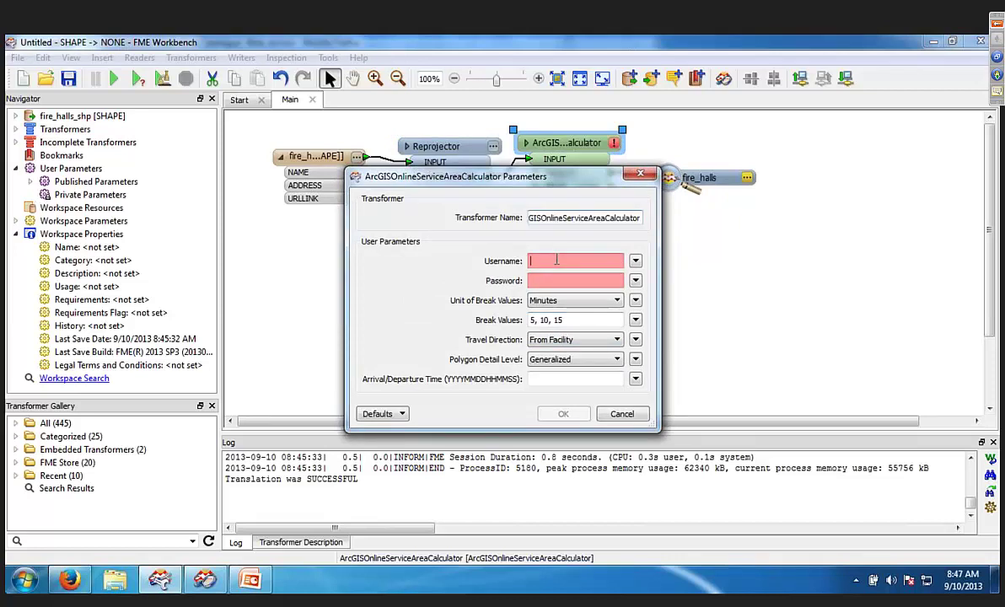
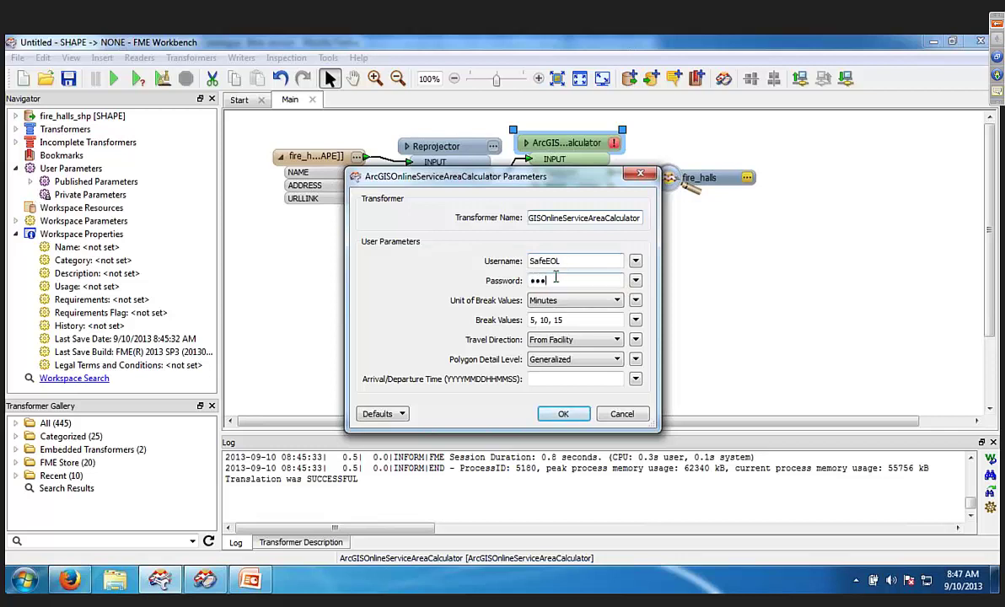
pyautogui.tripleClick(594, 320)
pyautogui.write('1')
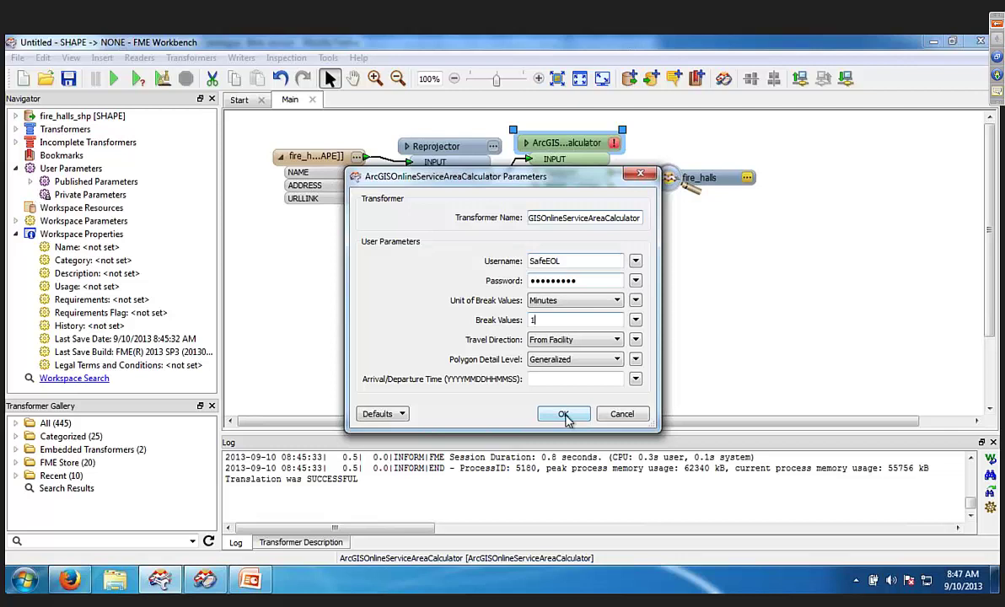
pyautogui.click(565, 415)
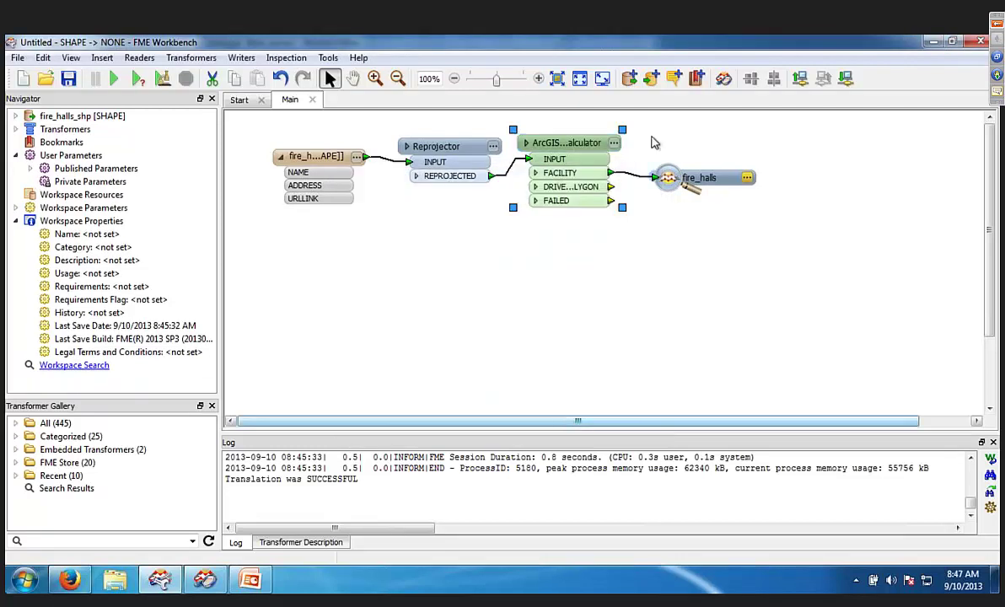
# Connect an inspector to the DRIVETIME polygon output and run the workspace again.
pyautogui.moveTo(696, 187); pyautogui.dragTo(753, 170)
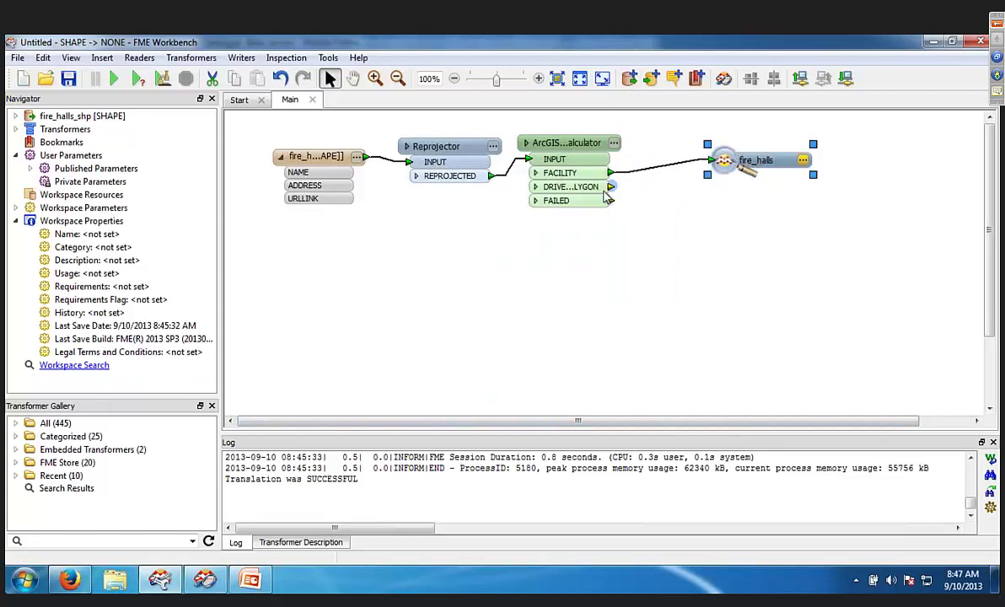
pyautogui.rightClick(565, 189)
pyautogui.click(623, 234)
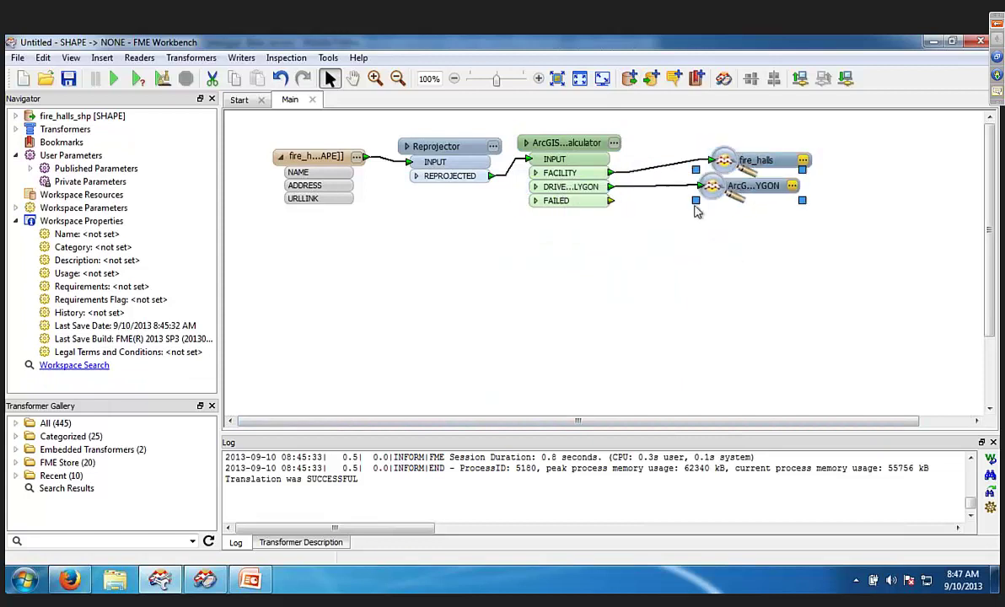
pyautogui.moveTo(747, 193); pyautogui.dragTo(757, 217)
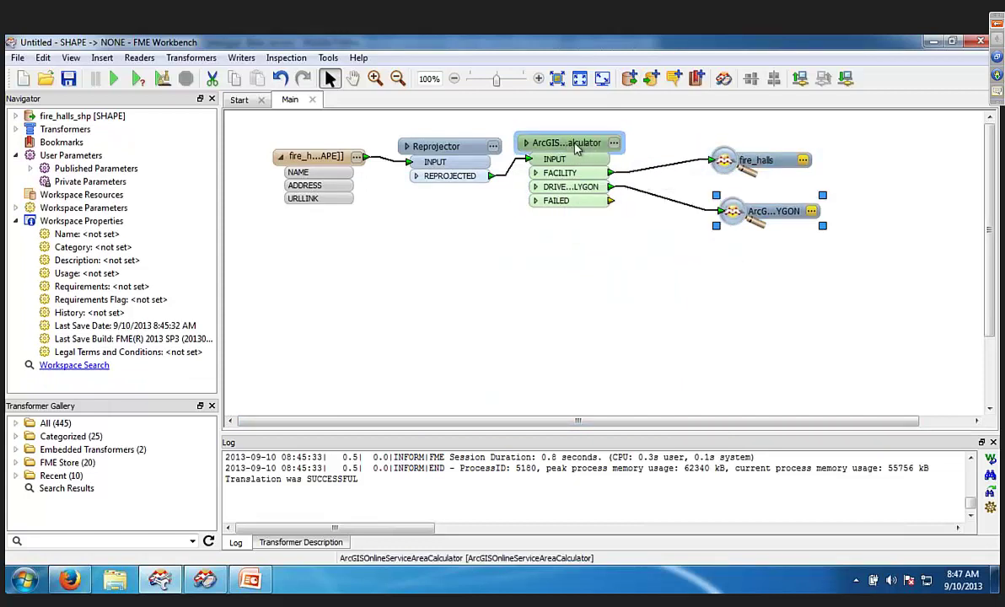
pyautogui.moveTo(528, 141); pyautogui.dragTo(537, 142)
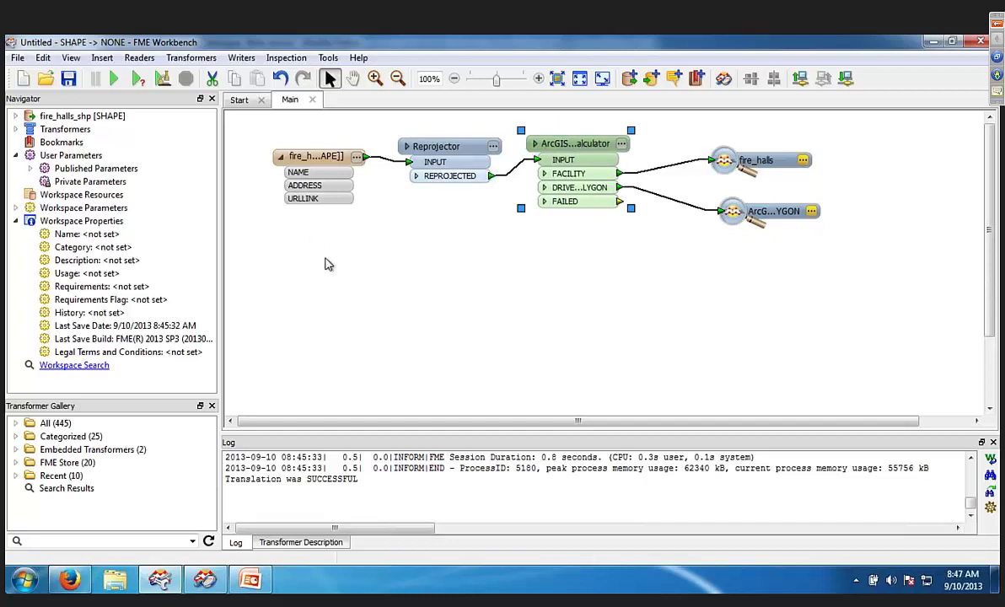
pyautogui.click(325, 264)
pyautogui.click(117, 79)
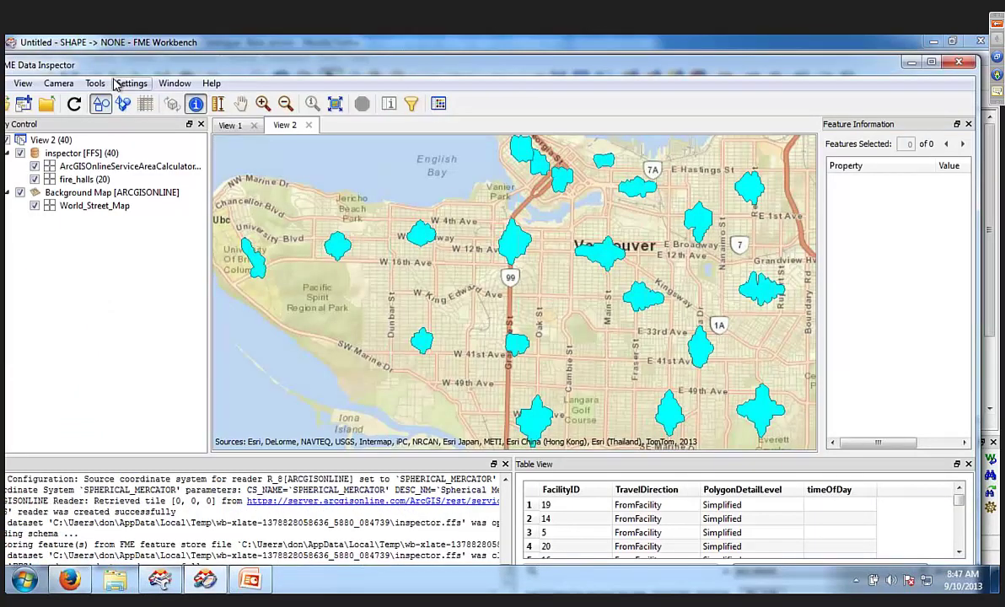
# Draw the fire_halls layer above the service area polygons, then minimize Data Inspector.
pyautogui.moveTo(80, 180); pyautogui.dragTo(100, 167)
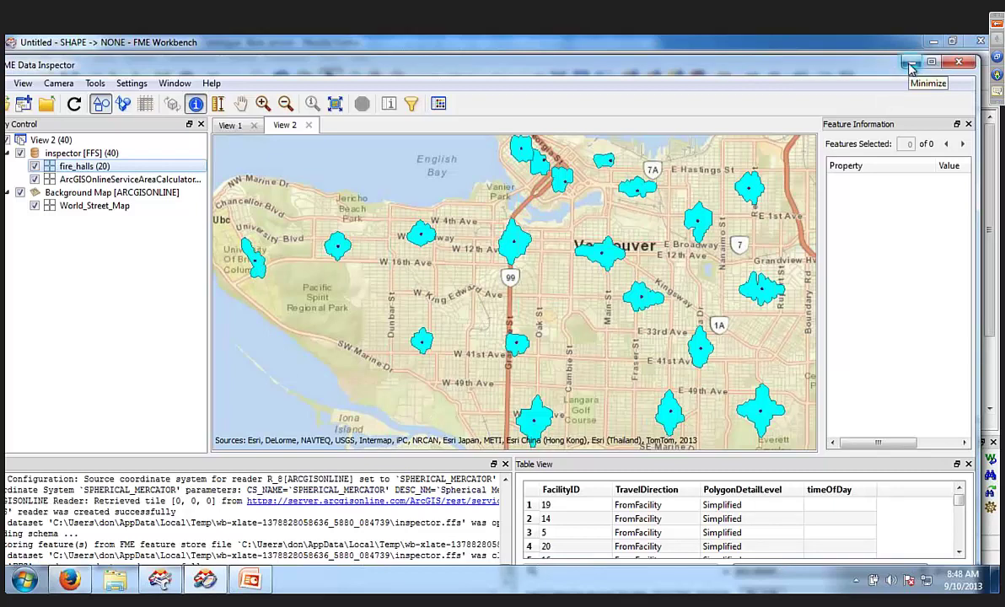
pyautogui.click(910, 67)
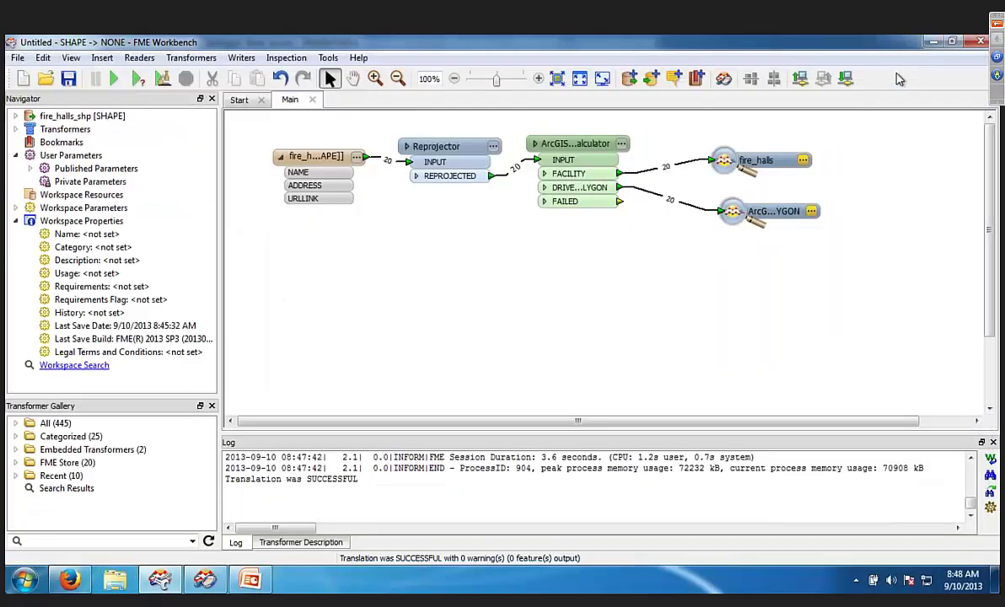
# Shift the drive-time polygon and fire_halls inspector nodes to the right.
pyautogui.click(449, 157)
pyautogui.click(734, 211)
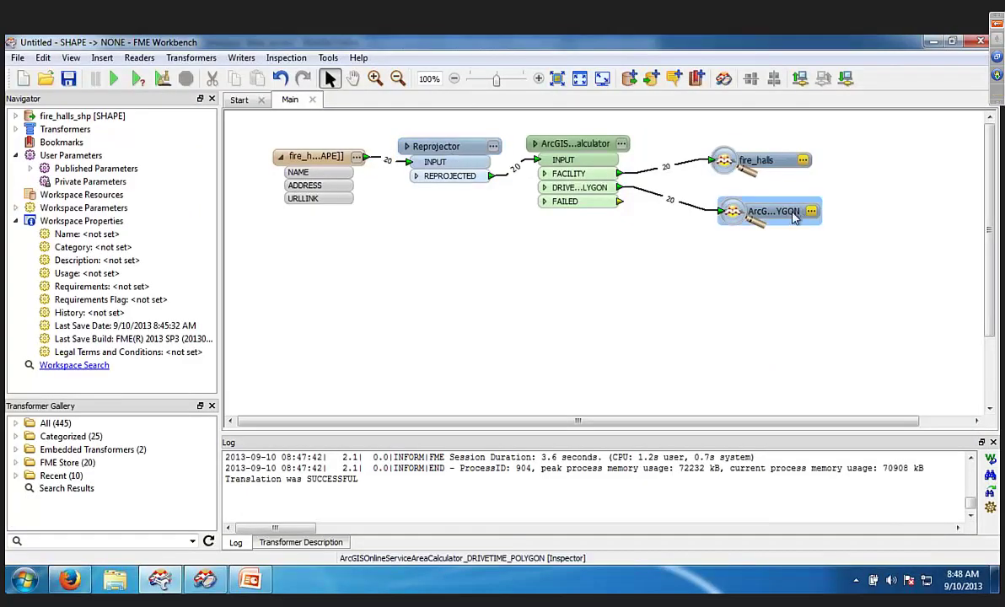
pyautogui.moveTo(734, 211); pyautogui.dragTo(746, 215)
pyautogui.moveTo(773, 161); pyautogui.dragTo(802, 157)
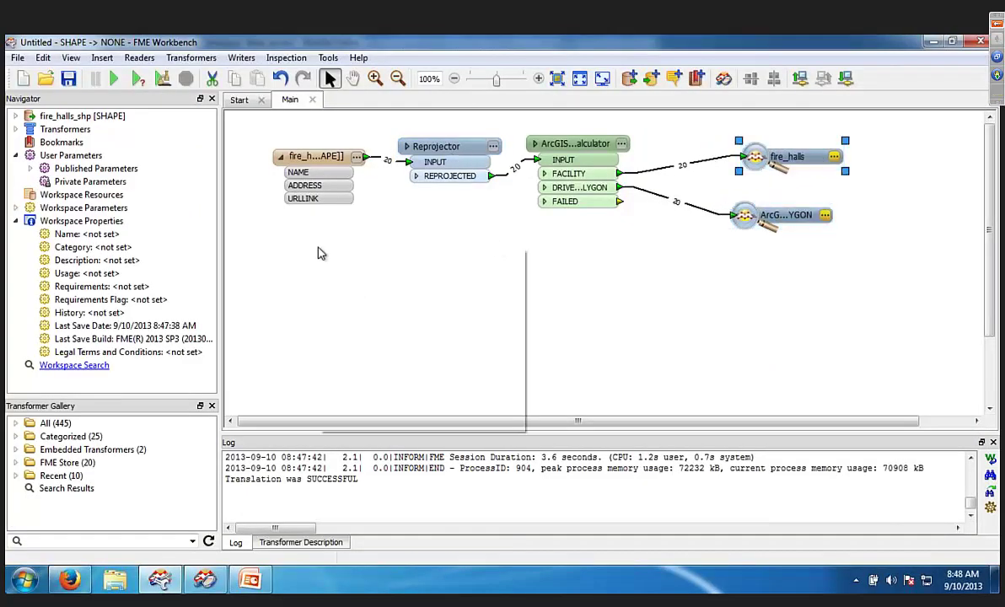
pyautogui.rightClick(296, 230)
pyautogui.click(207, 64)
# Add a new reader with its format set to Microsoft Excel.
pyautogui.click(139, 57)
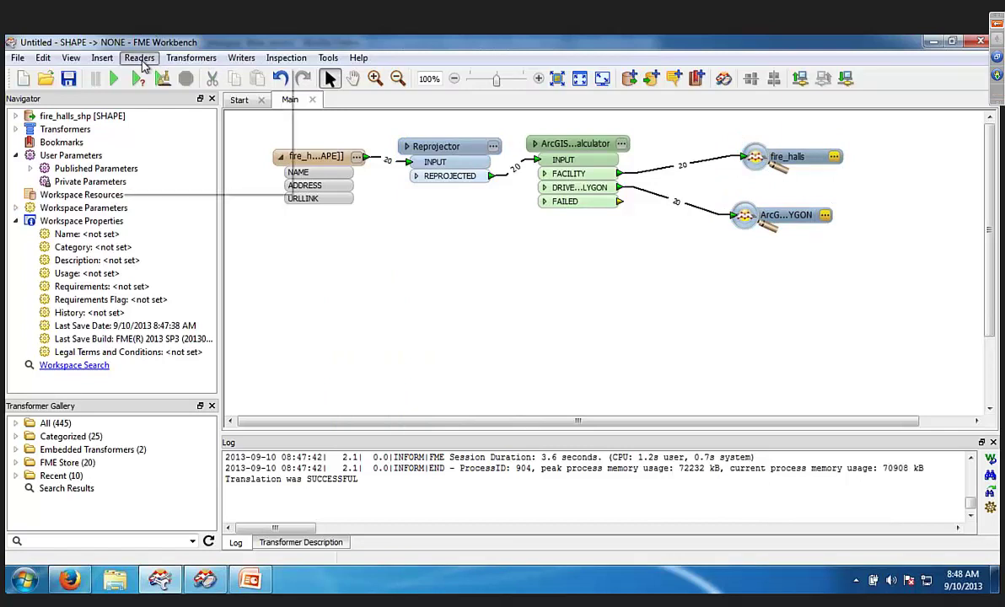
pyautogui.click(162, 79)
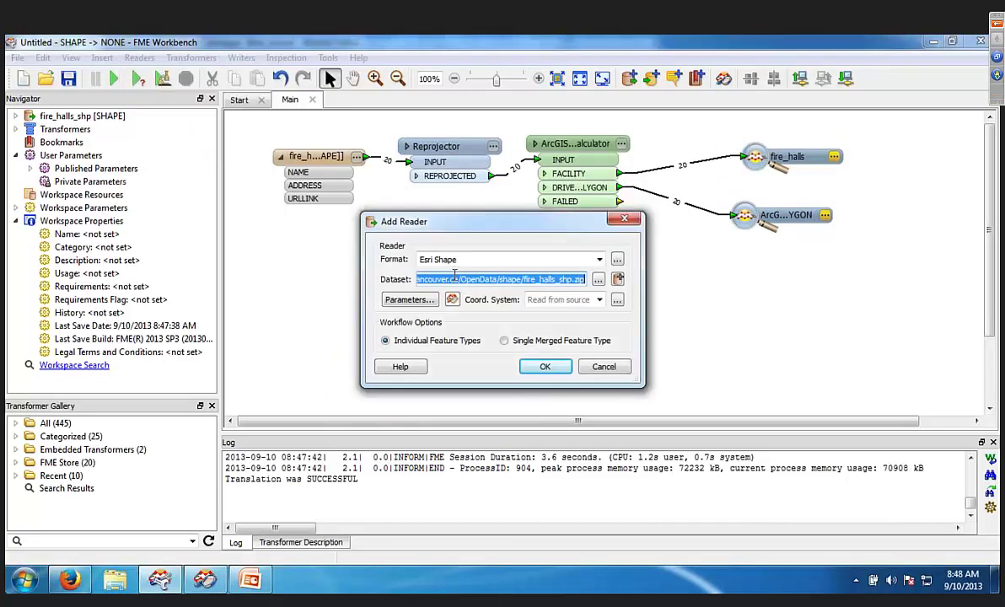
pyautogui.moveTo(421, 259); pyautogui.dragTo(461, 259)
pyautogui.write('excel')
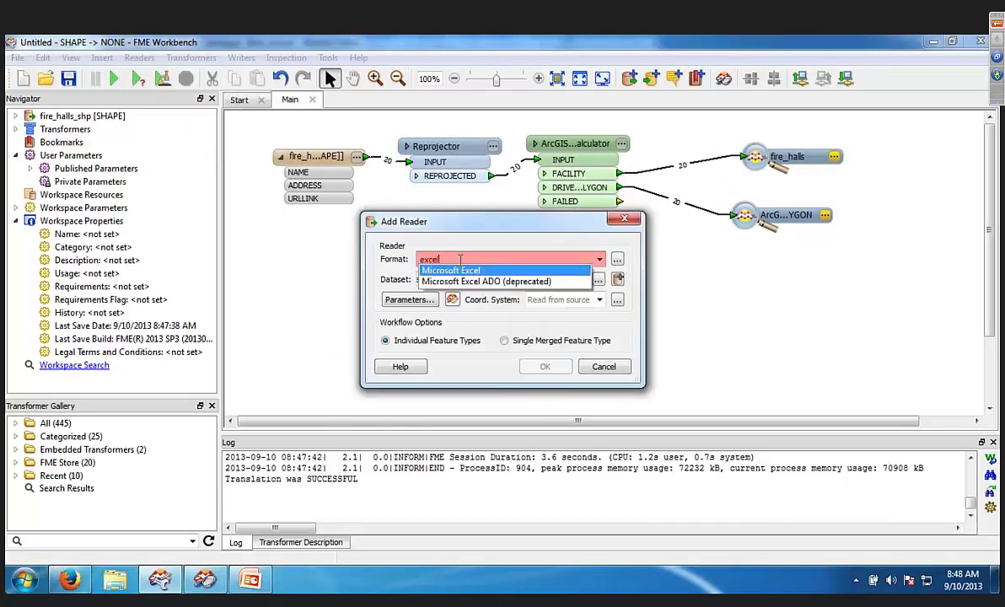
pyautogui.press('Tab')
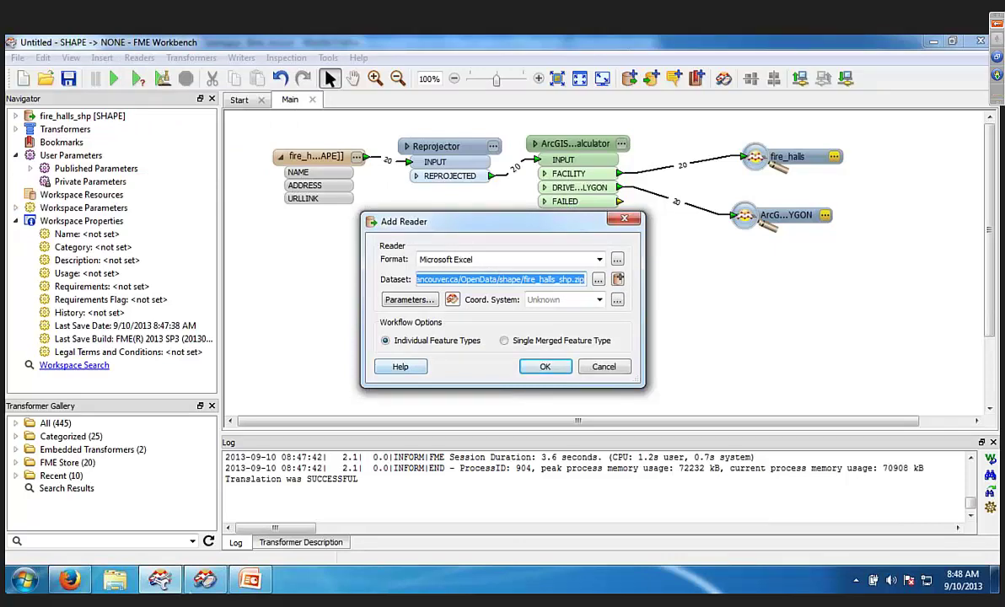
pyautogui.click(68, 580)
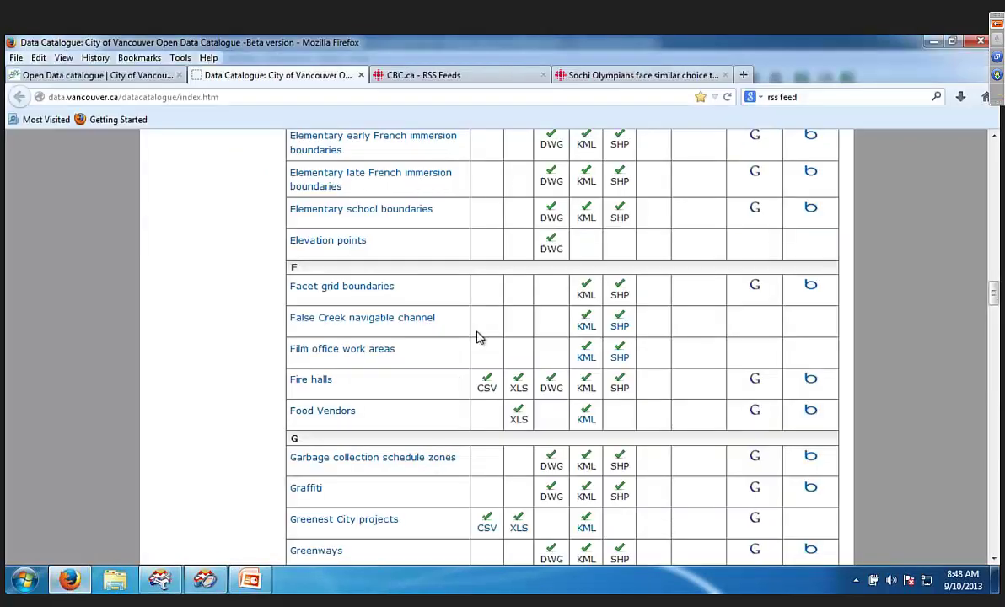
# Copy the Food Vendors XLS link address and minimize Firefox.
pyautogui.rightClick(517, 417)
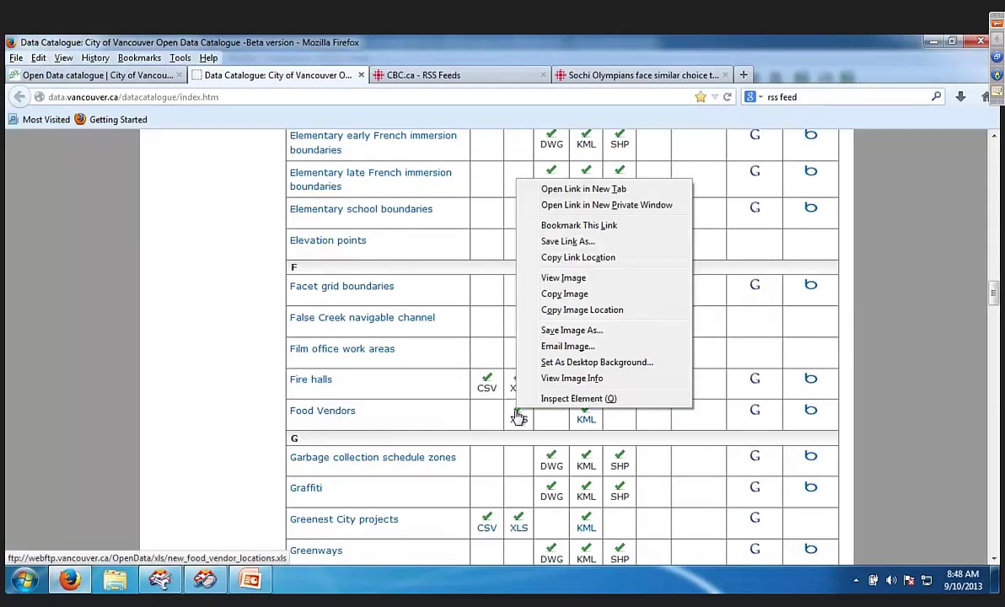
pyautogui.click(620, 258)
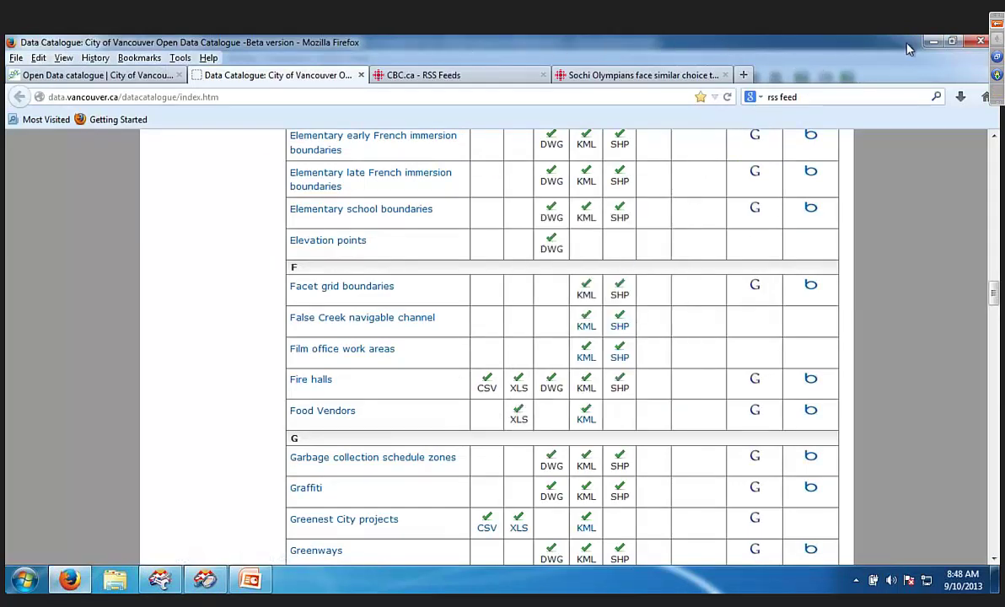
pyautogui.click(931, 42)
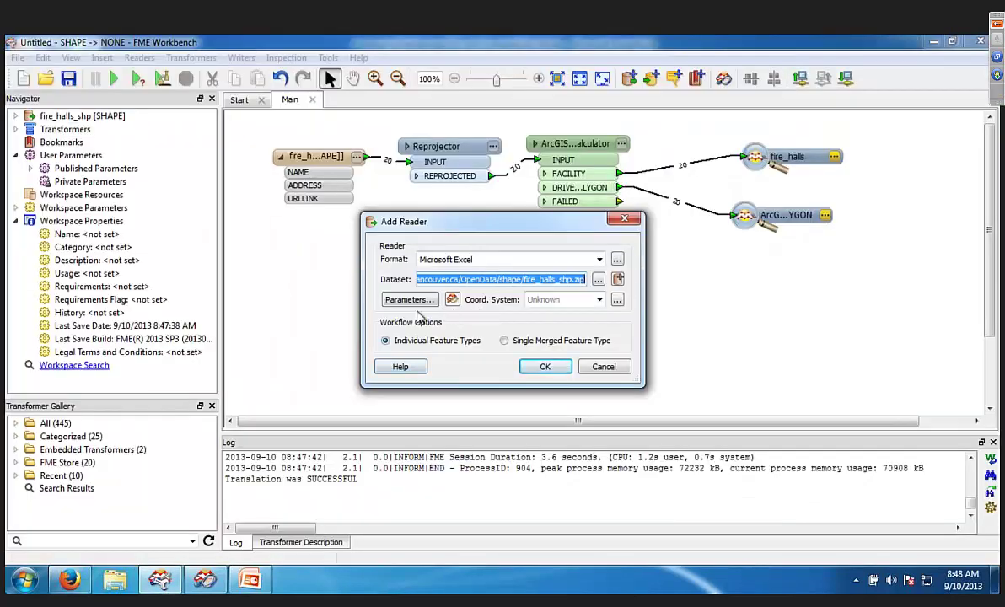
# Replace the reader's dataset with the pasted food vendor XLS link.
pyautogui.doubleClick(478, 280)
pyautogui.tripleClick(480, 281)
pyautogui.hotkey('ctrl', 'v')
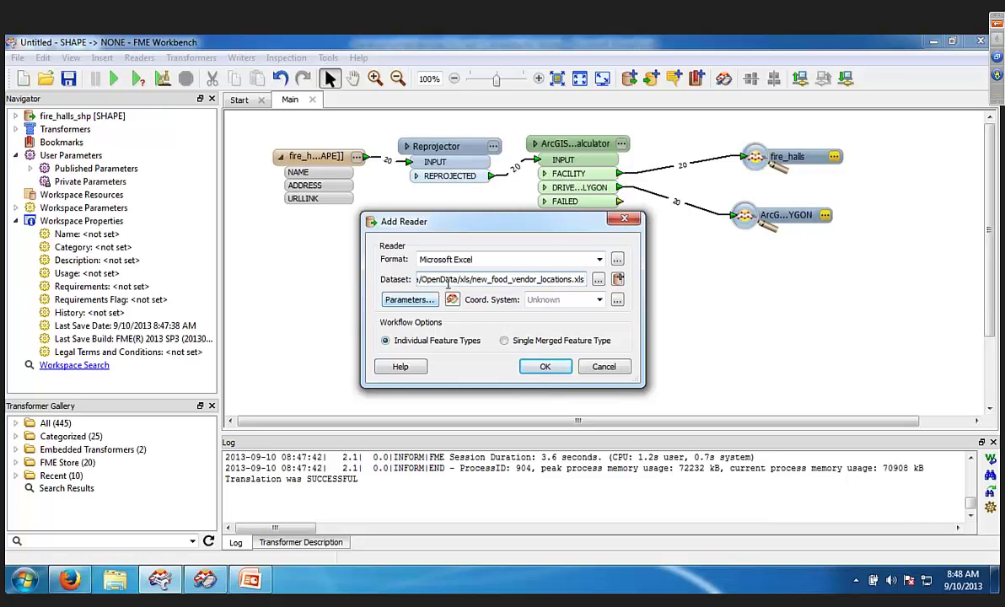
pyautogui.press('Home')
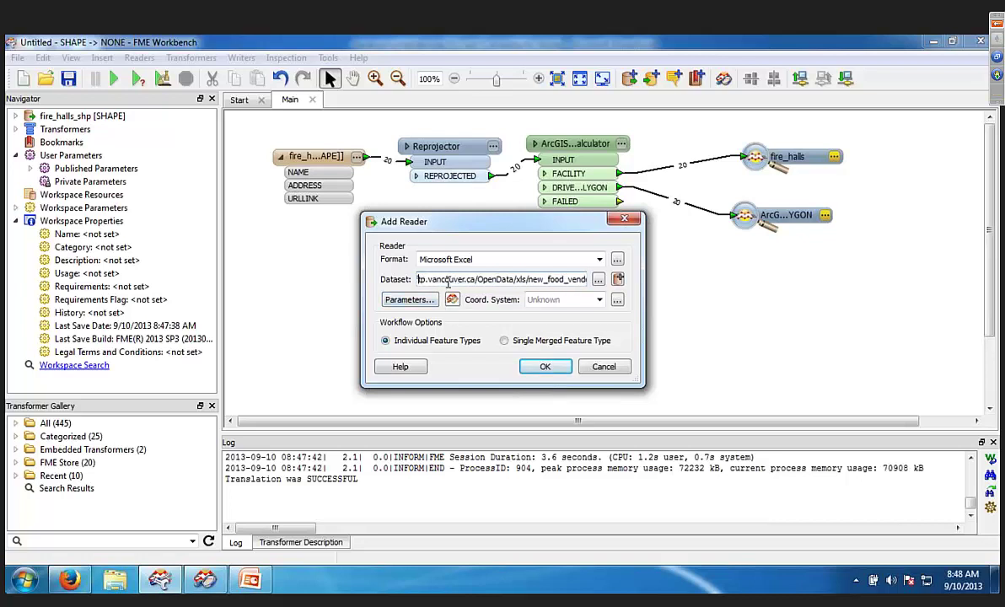
# In Excel parameters, skip the first sheet and use row 1 as field names.
pyautogui.click(409, 300)
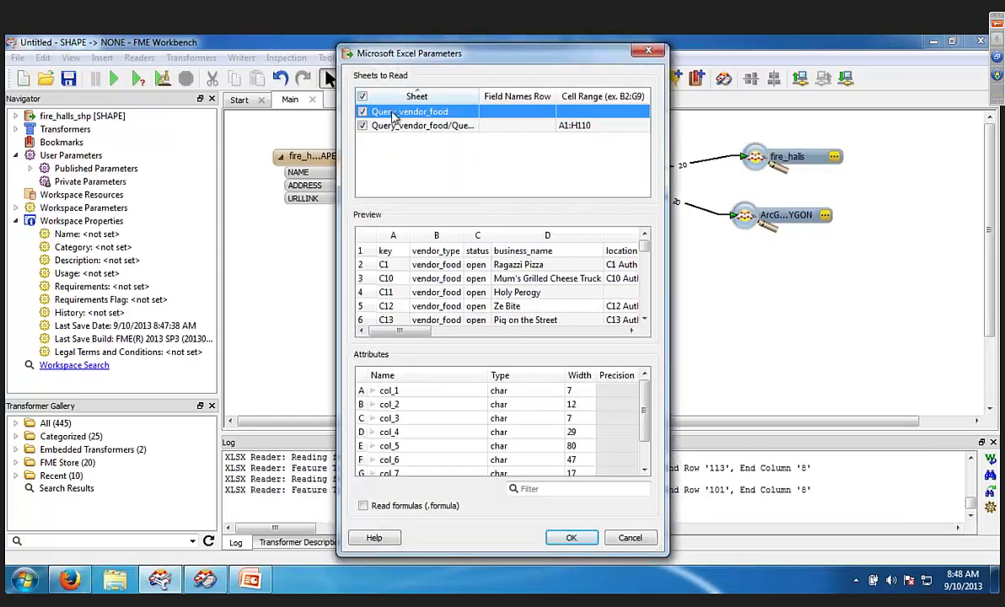
pyautogui.click(363, 113)
pyautogui.click(493, 127)
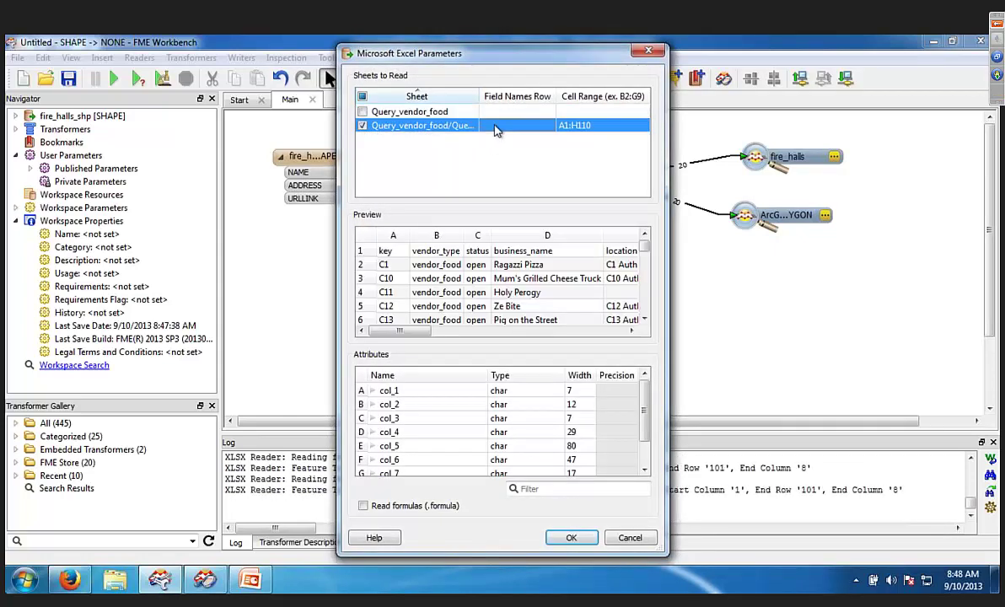
pyautogui.click(497, 127)
pyautogui.write('1')
pyautogui.press('Return')
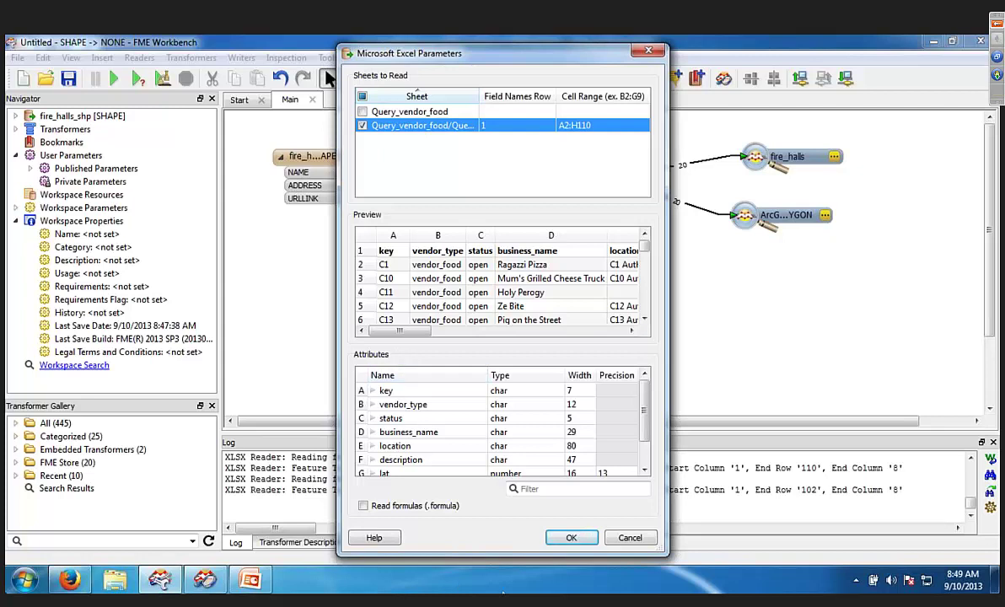
# Set the lat attribute type to y_coordinate and lon to x_coordinate.
pyautogui.scroll(-2, 590, 413)
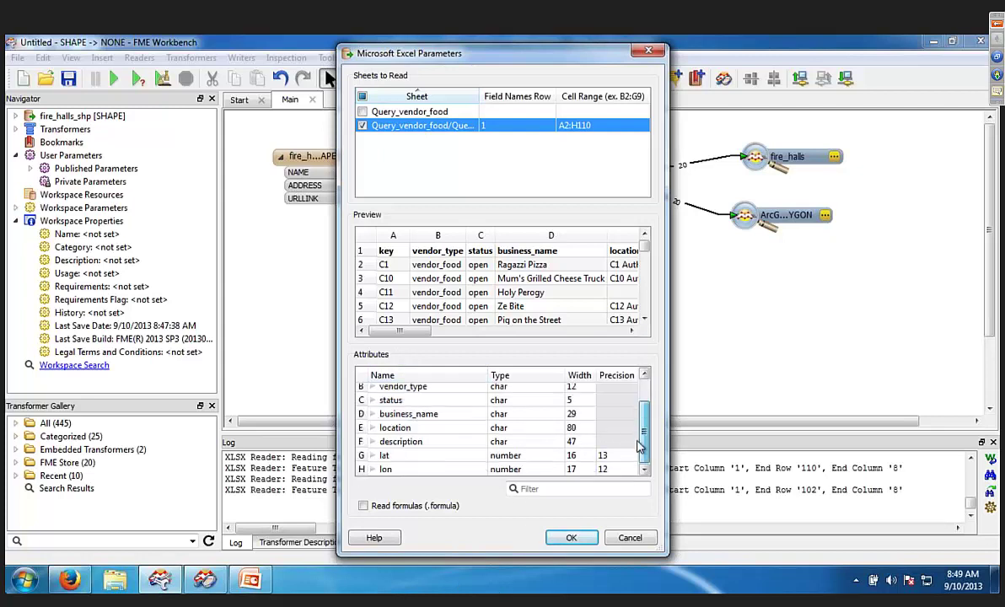
pyautogui.click(546, 455)
pyautogui.click(553, 455)
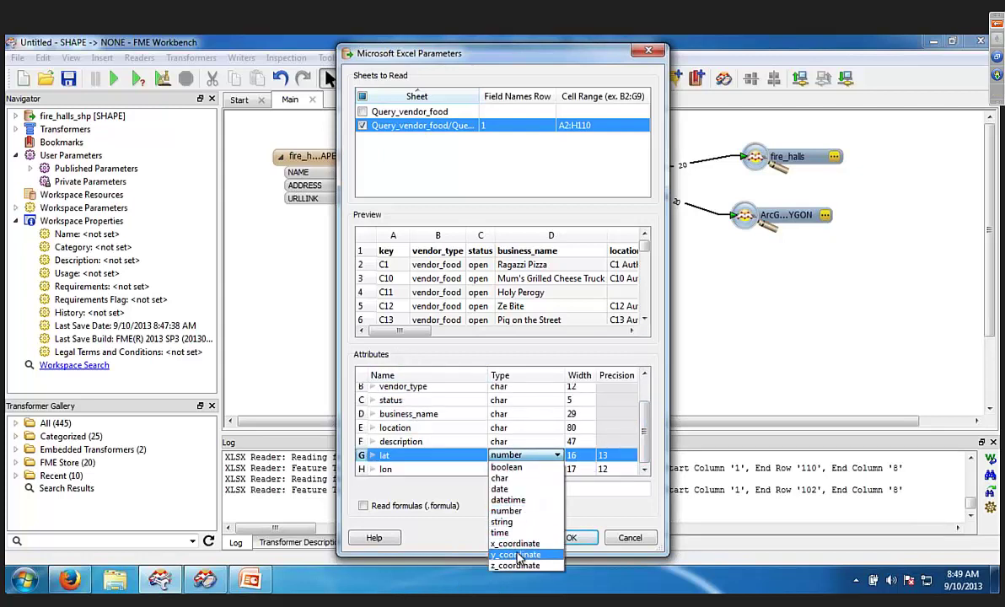
pyautogui.click(517, 556)
pyautogui.click(544, 469)
pyautogui.click(543, 469)
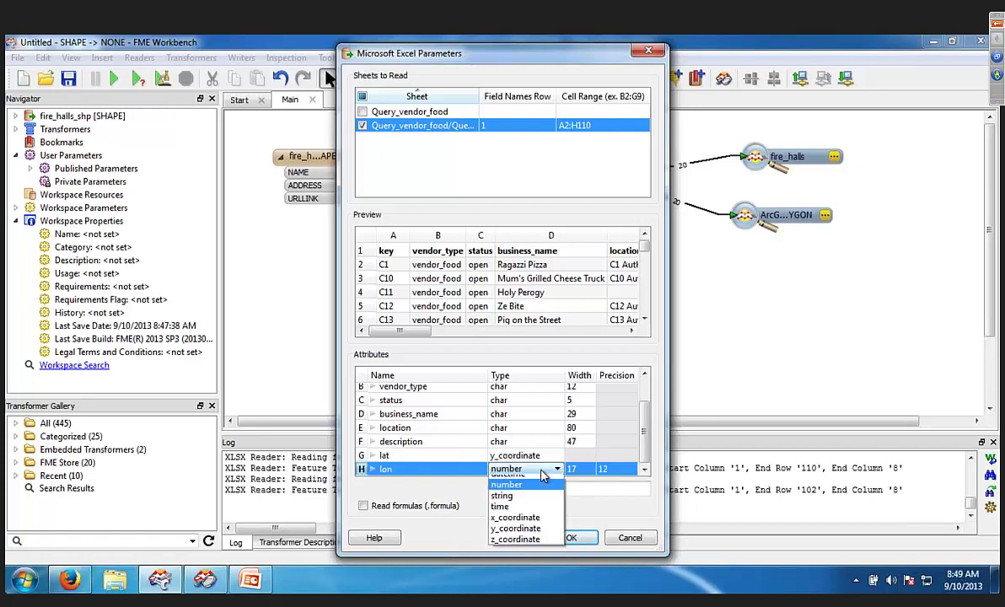
pyautogui.click(516, 563)
pyautogui.click(519, 413)
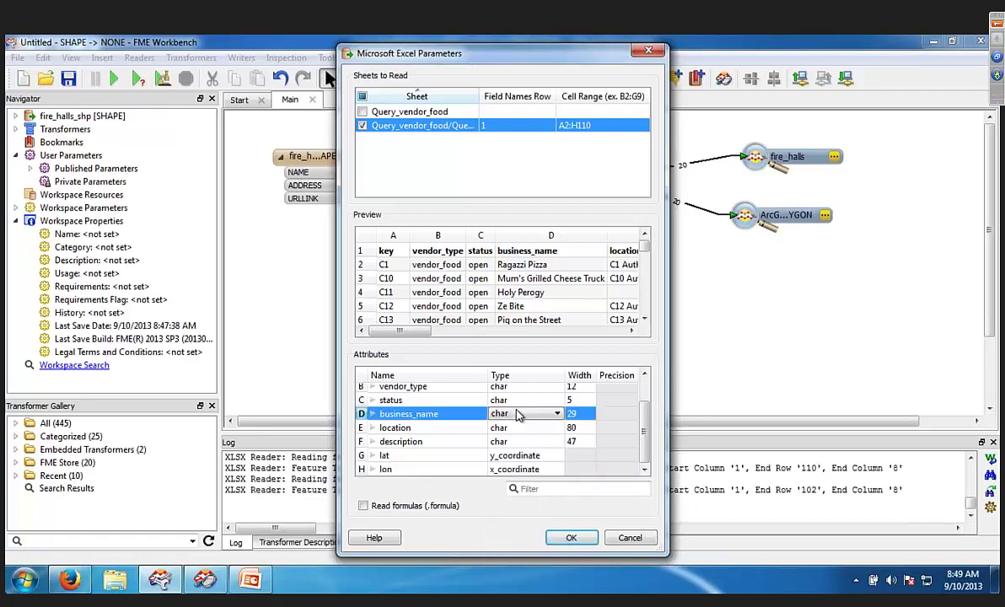
# Set the Excel reader's coordinate system to LL84 and add it to the workspace.
pyautogui.click(571, 537)
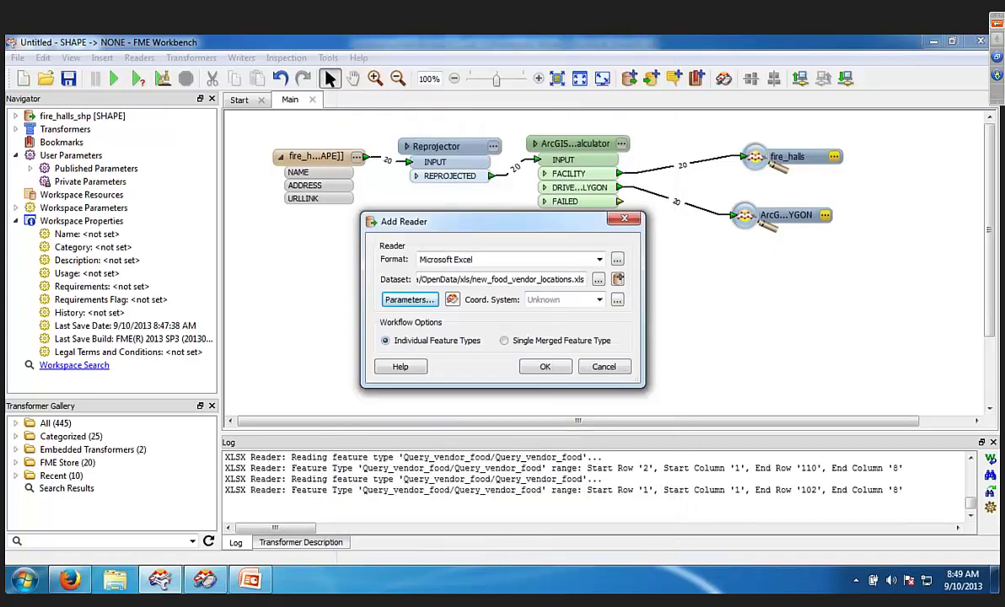
pyautogui.click(550, 299)
pyautogui.write('LL')
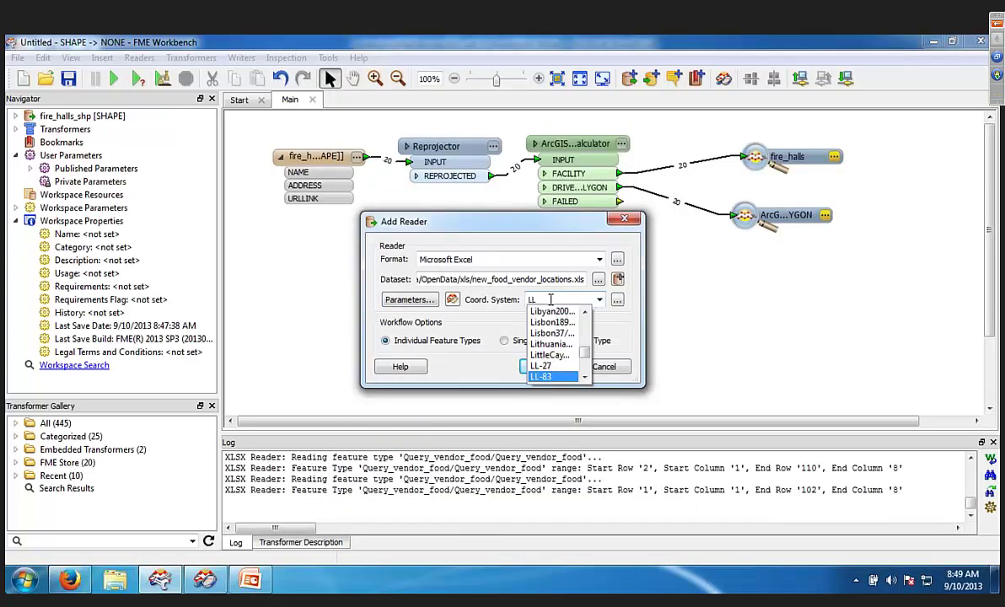
pyautogui.write('84')
pyautogui.press('Return')
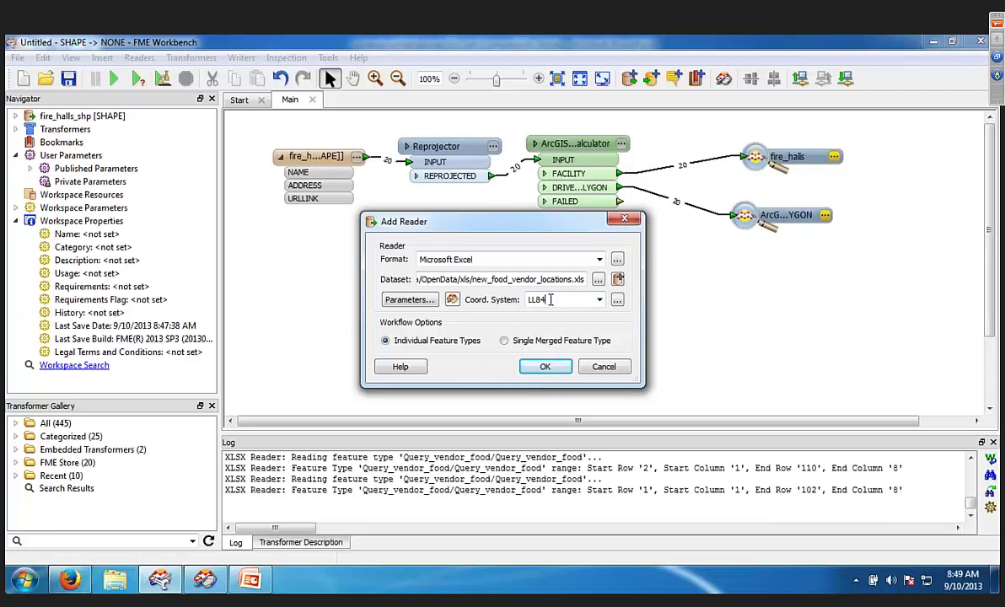
pyautogui.click(546, 369)
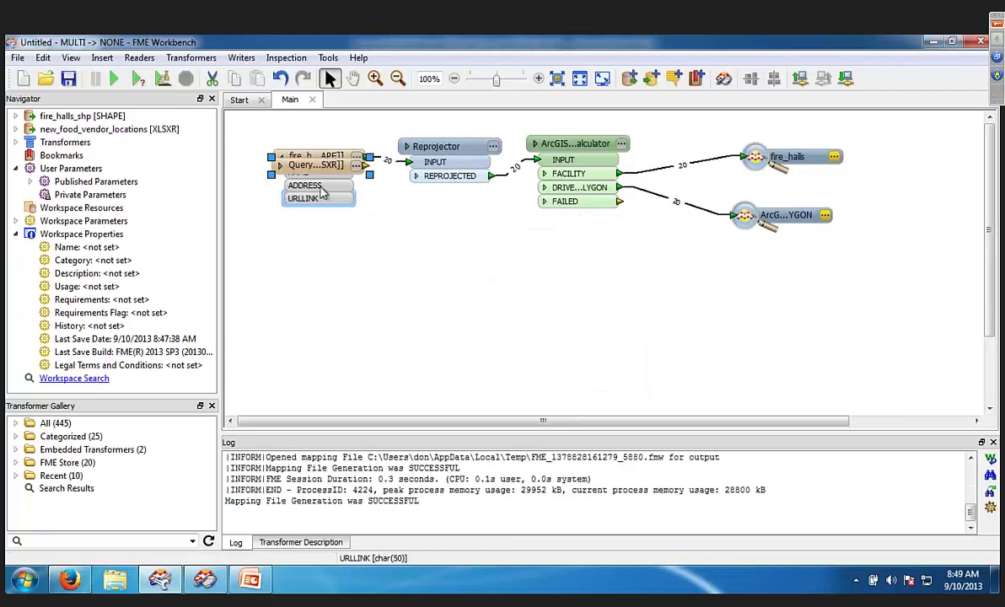
# Move the food-vendor Excel reader below the fire halls reader on the canvas.
pyautogui.moveTo(321, 168); pyautogui.dragTo(309, 288)
pyautogui.click(310, 288)
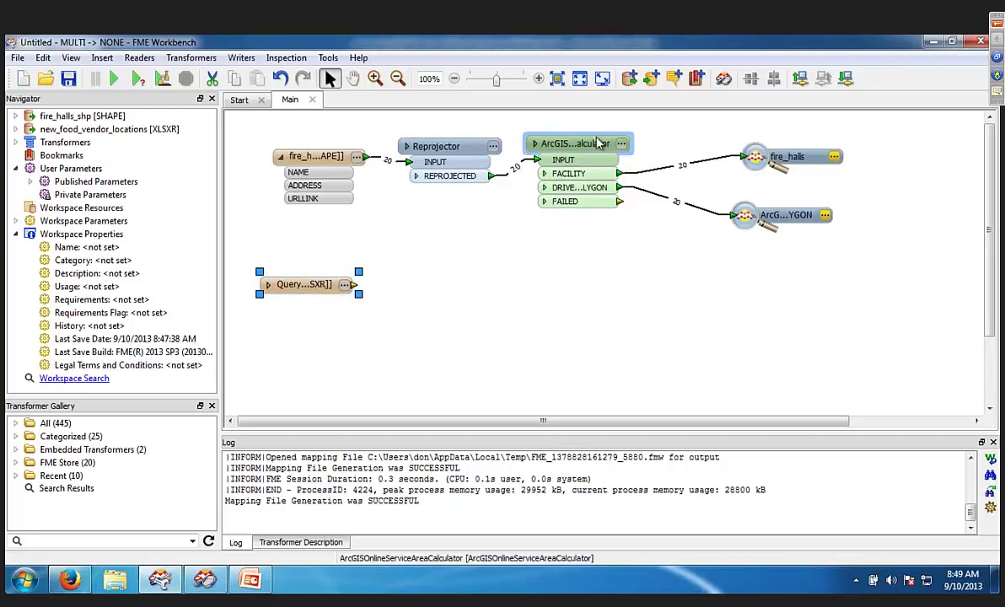
pyautogui.click(402, 274)
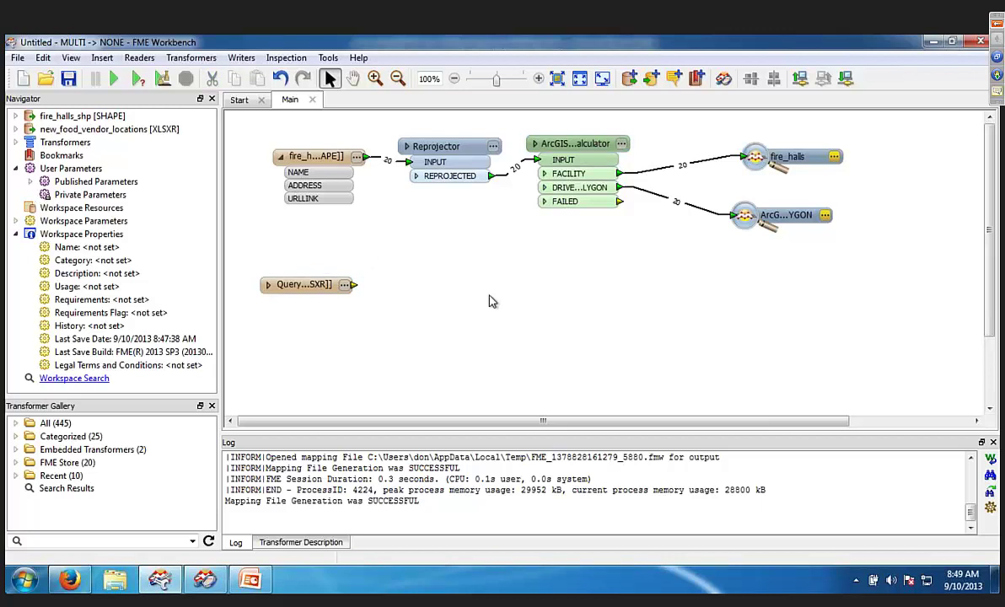
# Place a PointOnAreaOverlayer and connect DRIVETIME_POLYGON to its AREA input.
pyautogui.write('pointonarea')
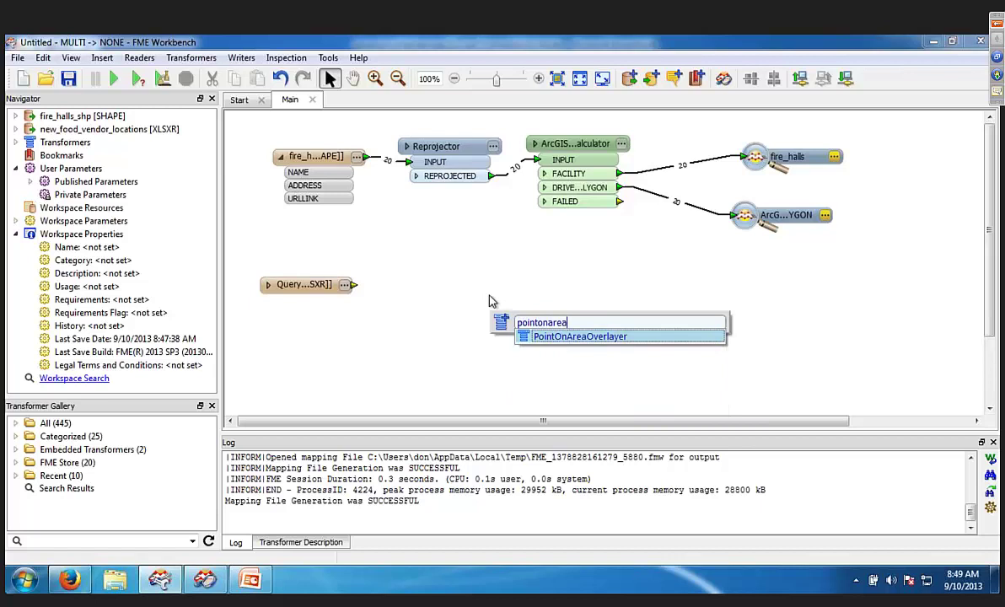
pyautogui.press('Return')
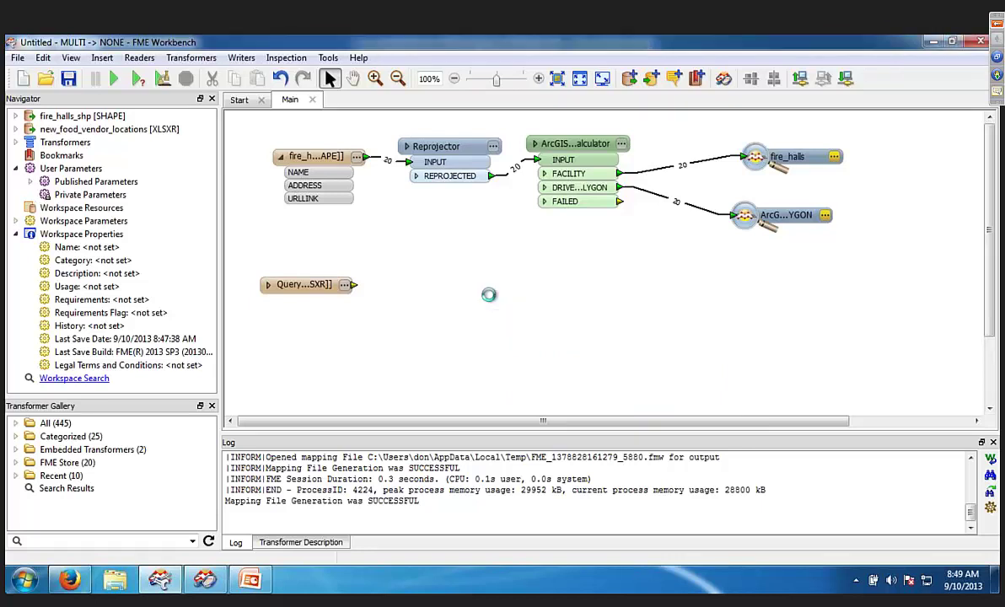
pyautogui.click(532, 275)
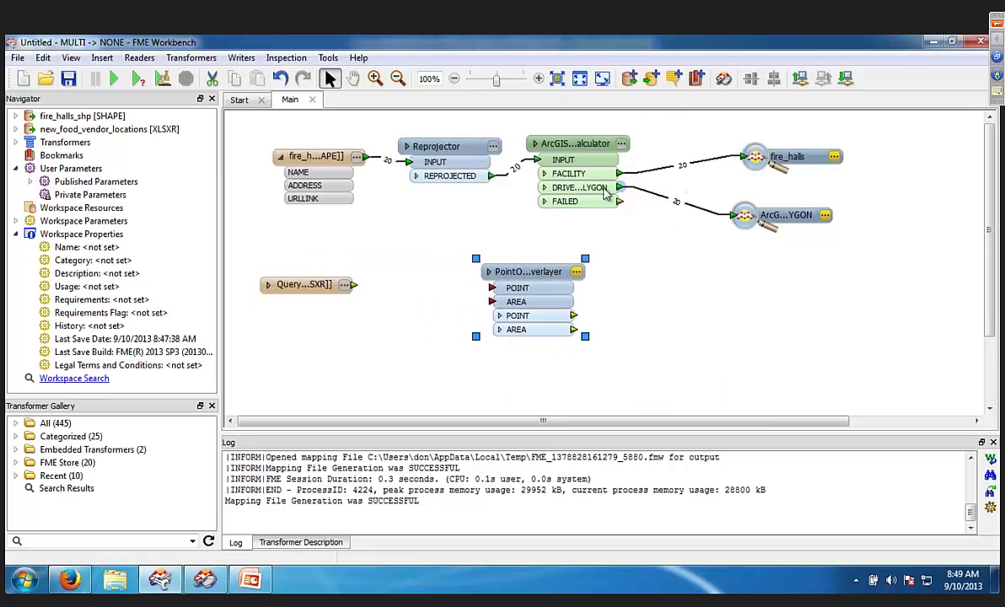
pyautogui.moveTo(620, 187); pyautogui.dragTo(489, 301)
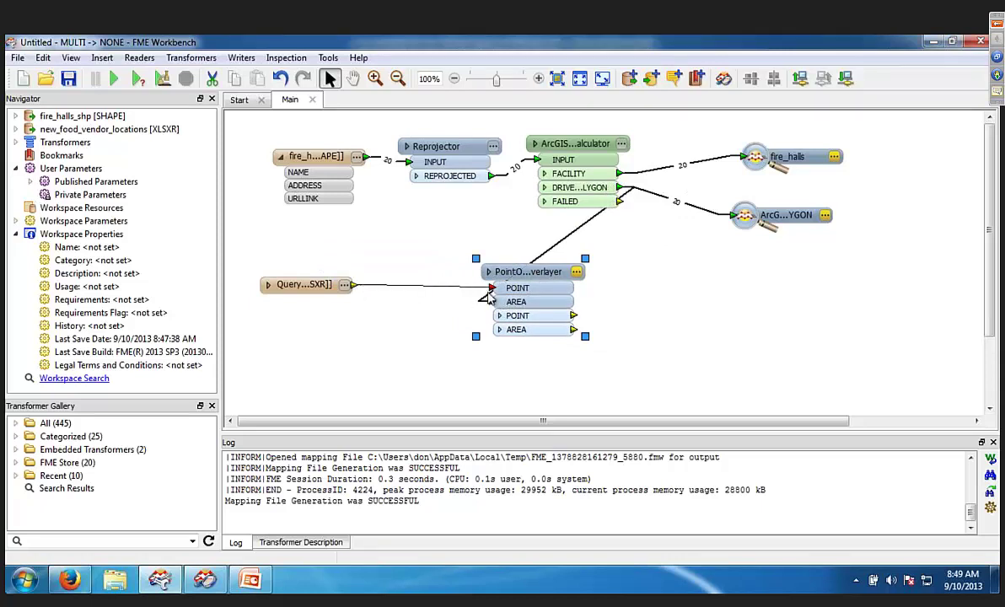